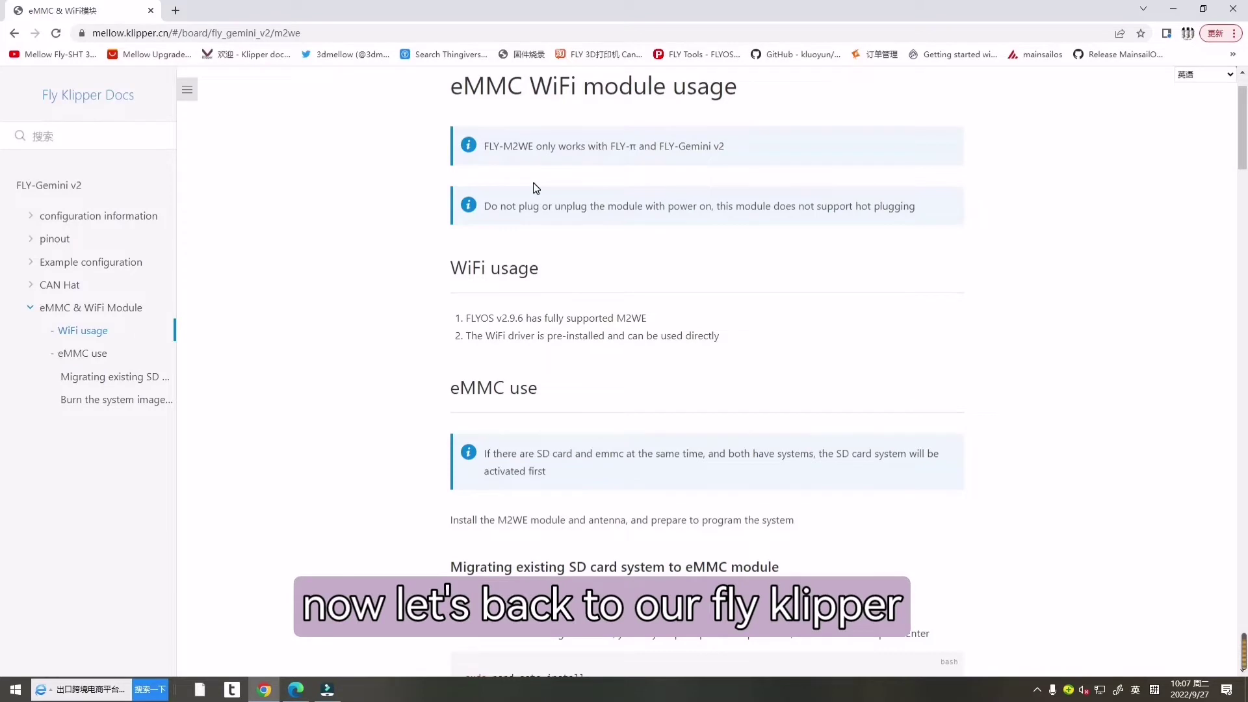
pyautogui.scroll(1, 501, 275)
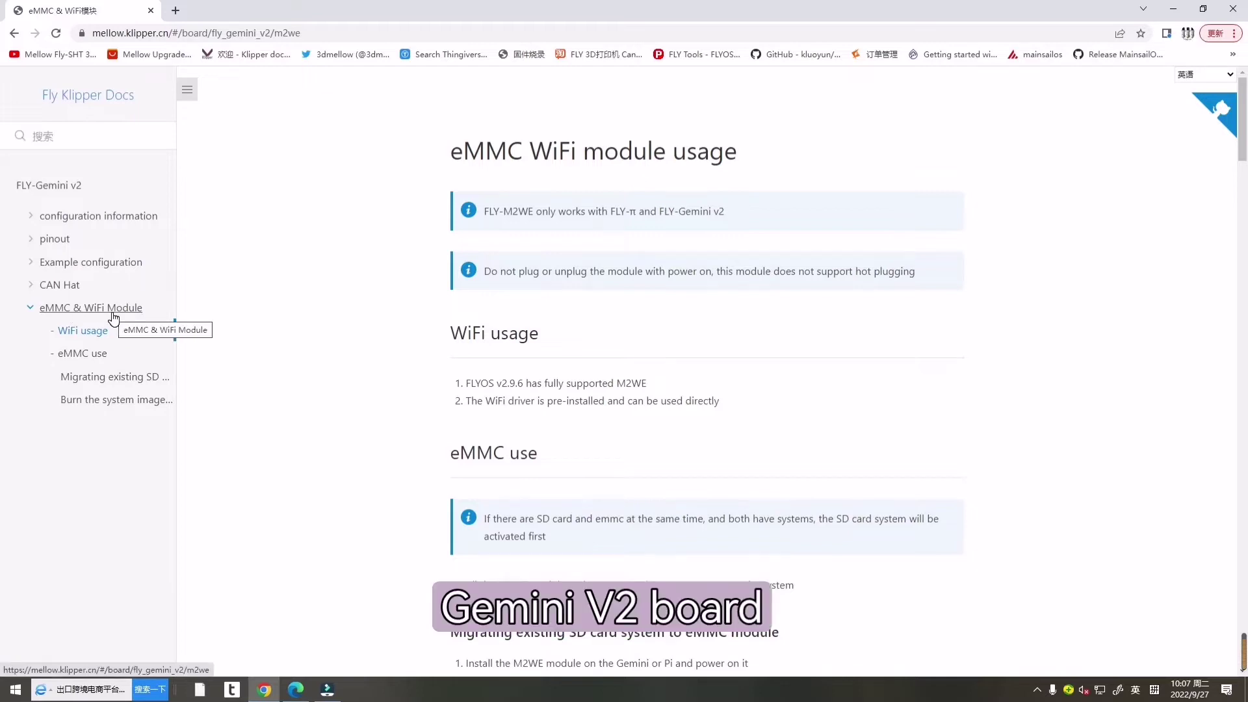
pyautogui.click(111, 101)
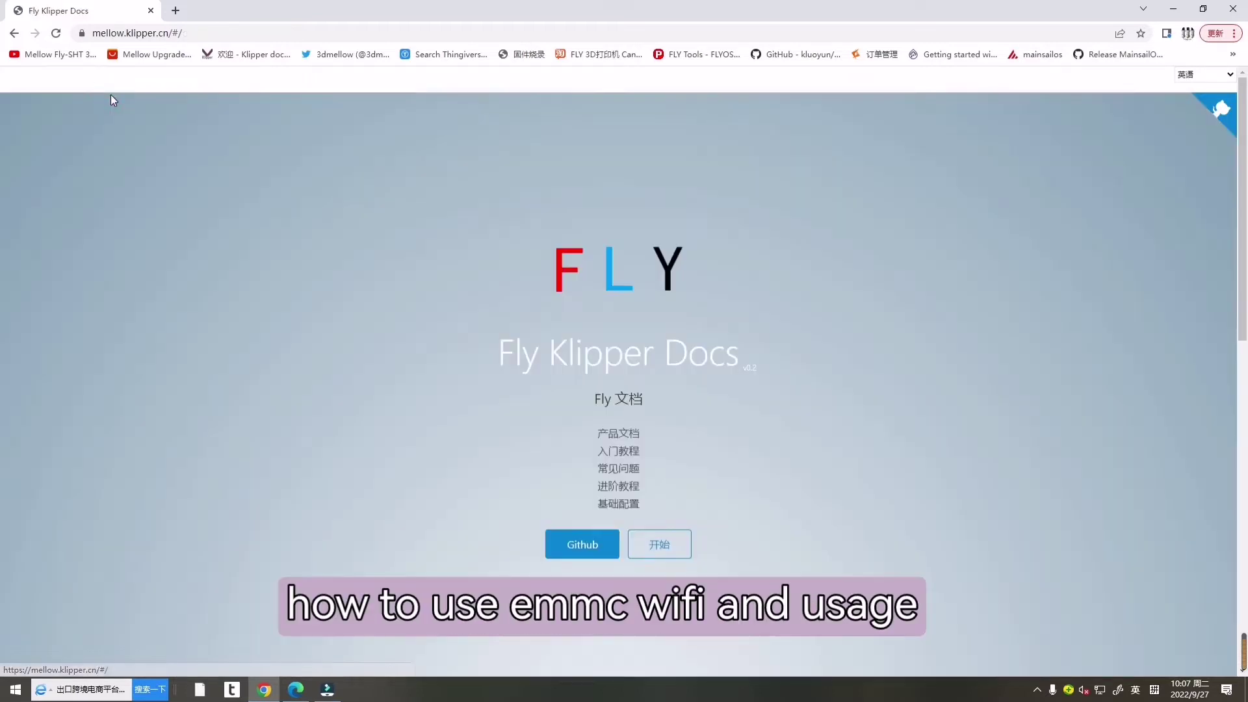
pyautogui.scroll(-5, 338, 403)
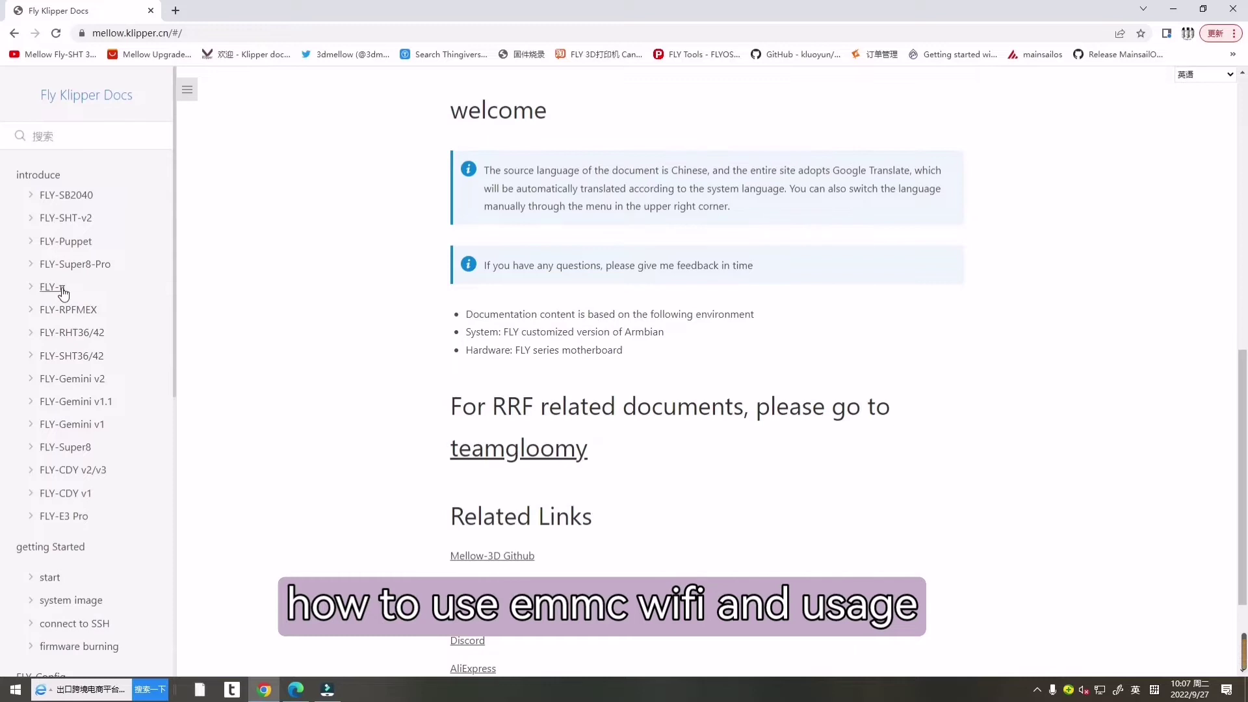
pyautogui.click(58, 288)
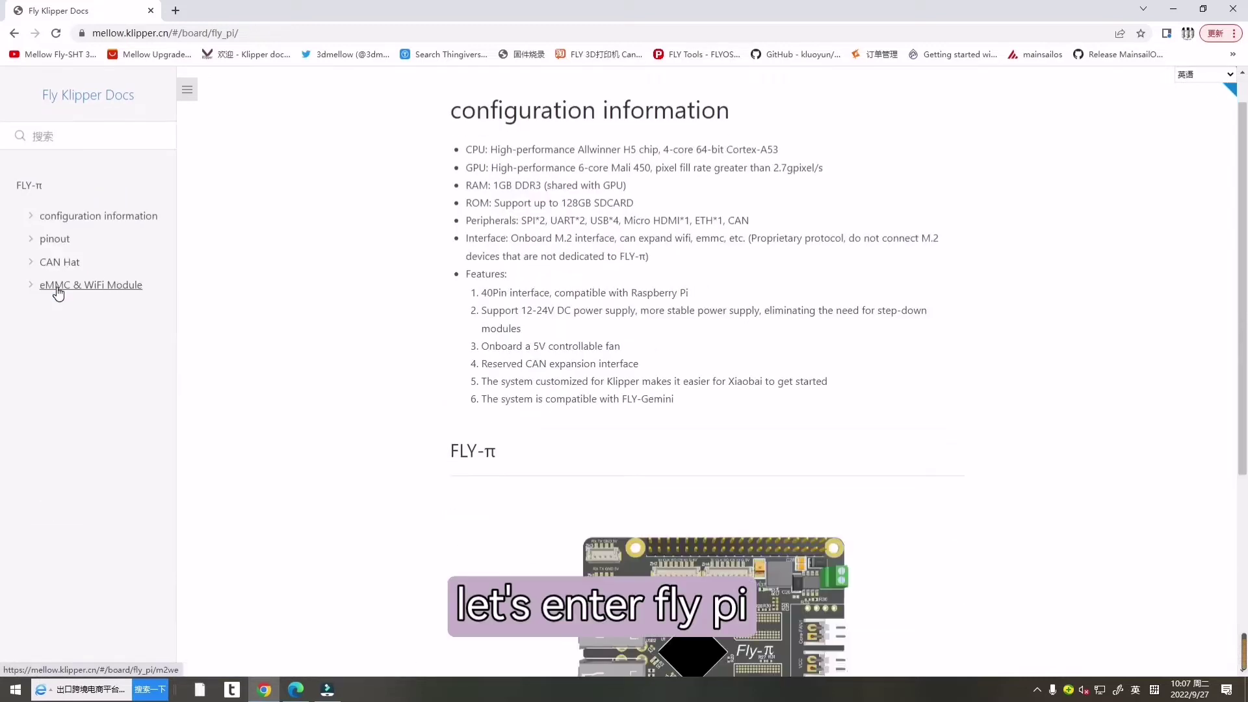
pyautogui.click(58, 288)
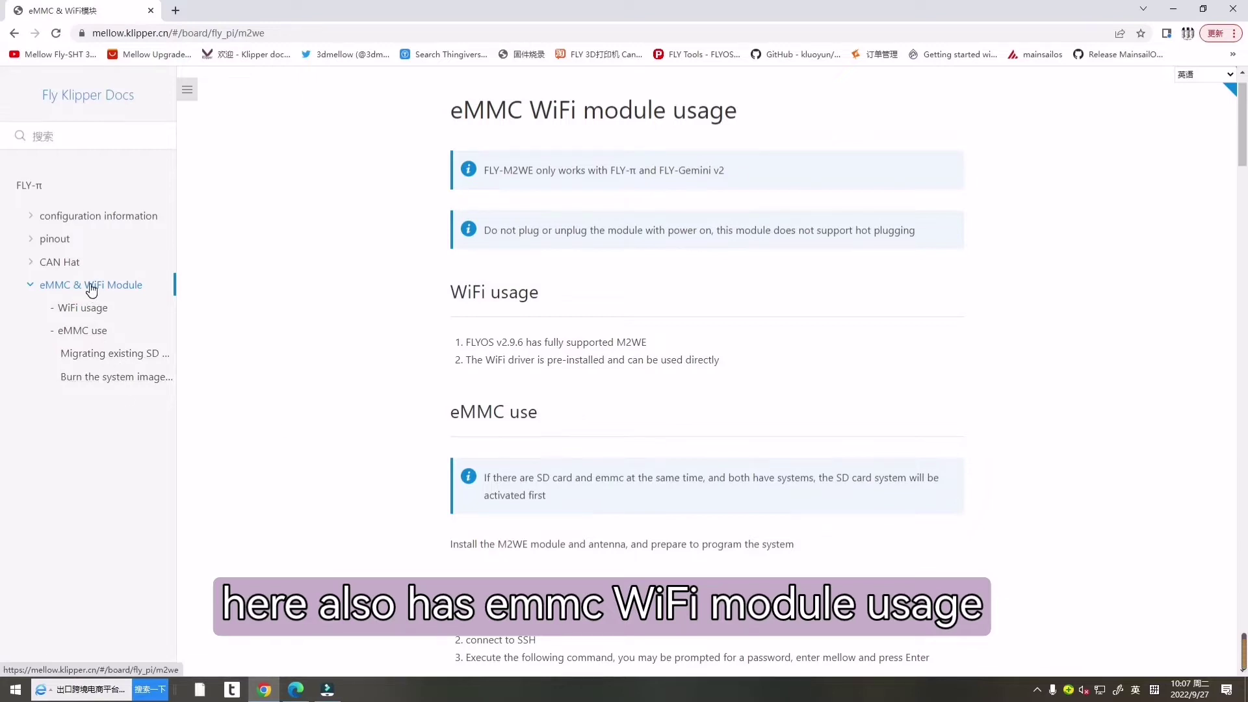
pyautogui.click(121, 101)
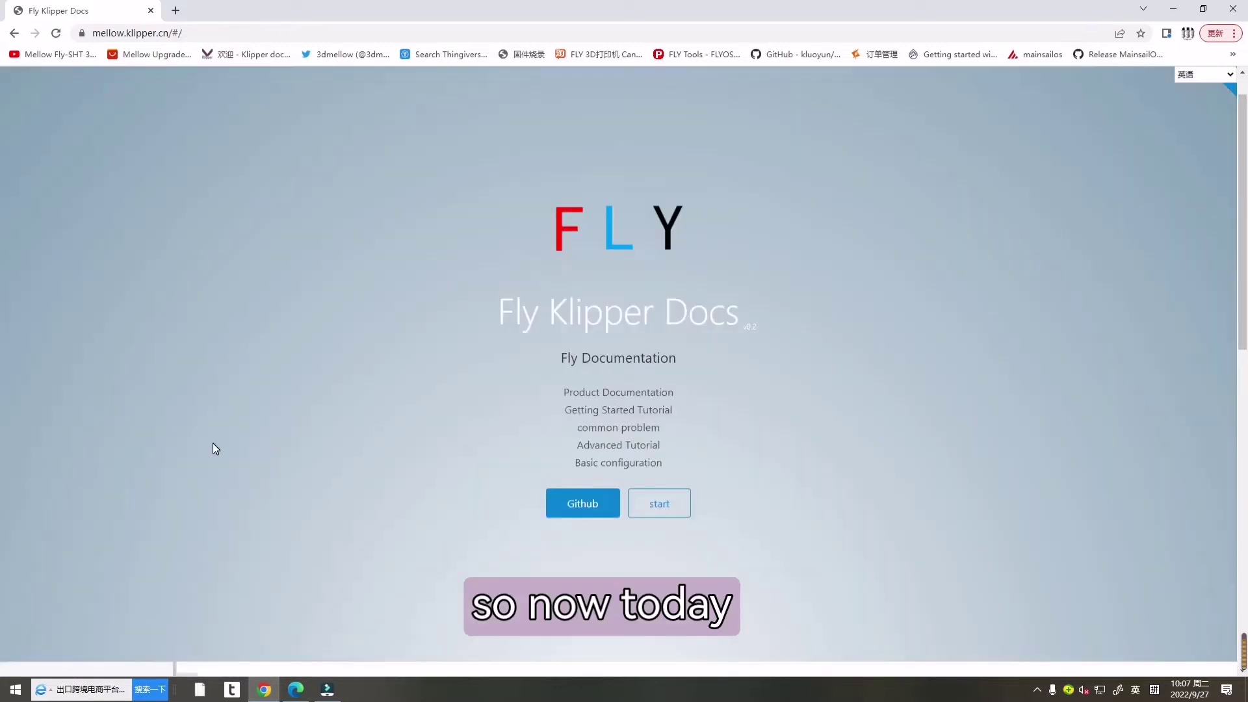
pyautogui.scroll(-7, 201, 430)
pyautogui.scroll(-3, 201, 431)
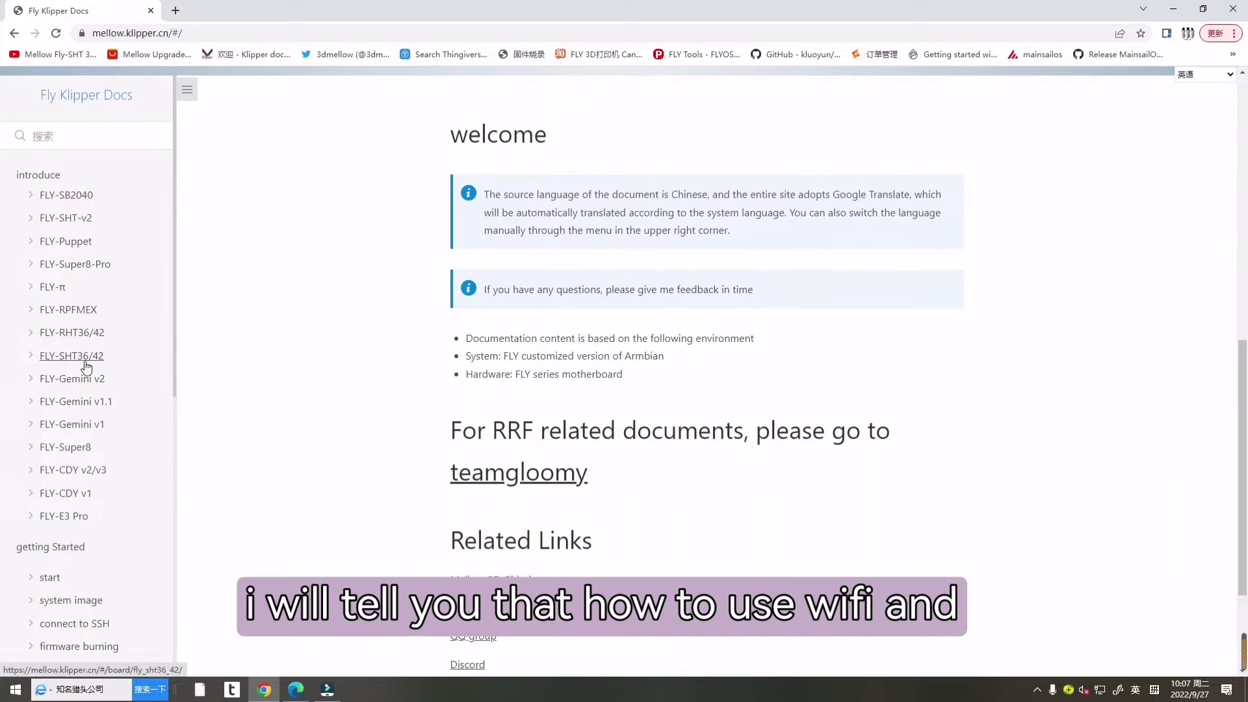
pyautogui.click(89, 383)
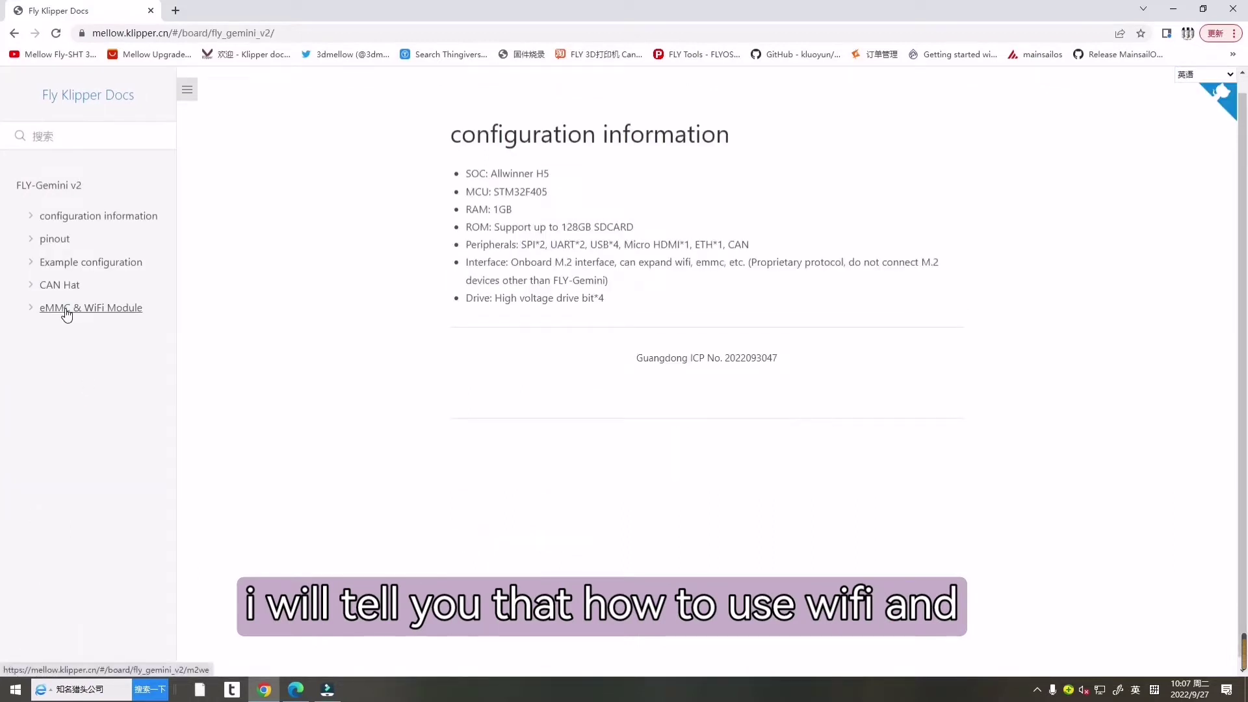
pyautogui.click(67, 312)
pyautogui.moveTo(483, 195); pyautogui.dragTo(736, 208)
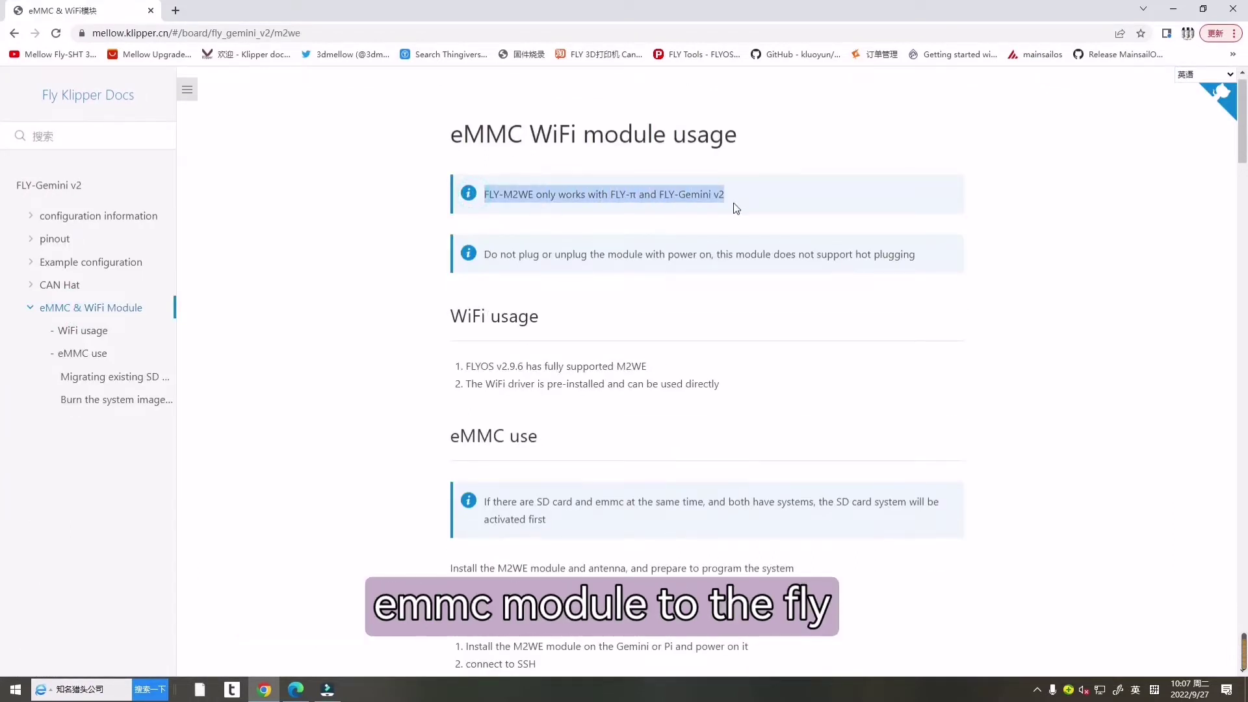
pyautogui.click(612, 281)
pyautogui.moveTo(484, 255); pyautogui.dragTo(931, 278)
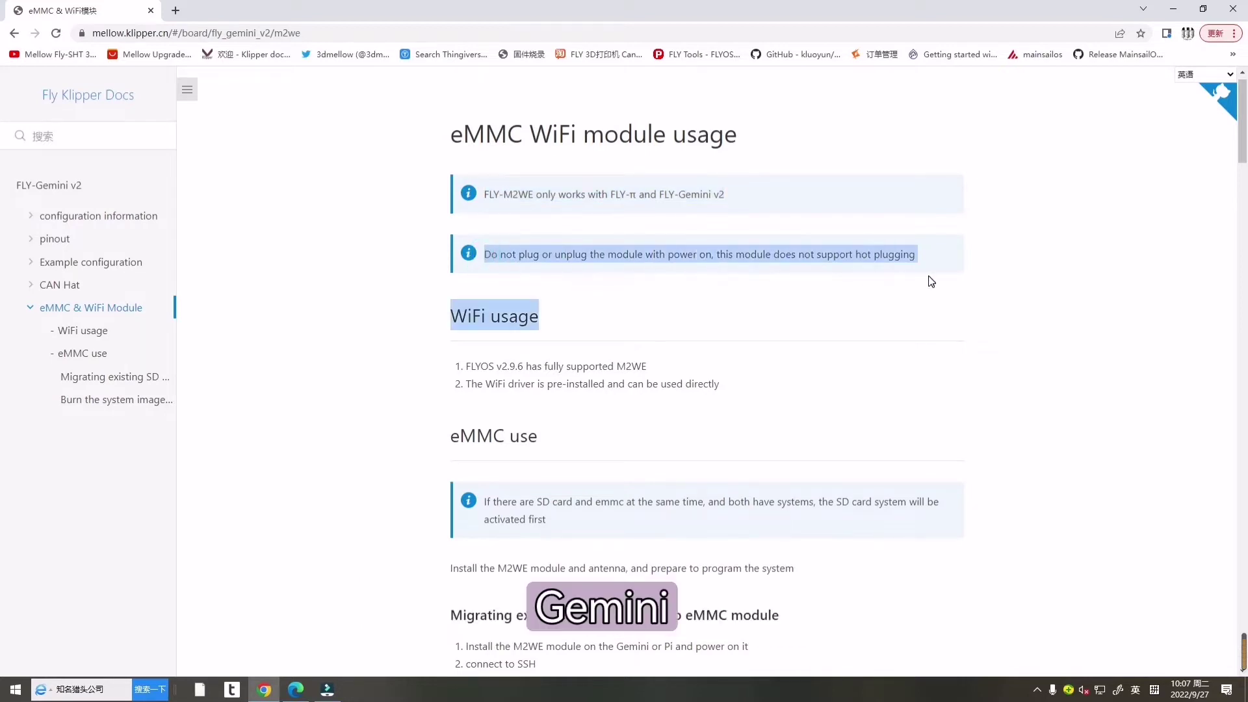
pyautogui.click(809, 337)
# Step: Scroll to the eMMC migration steps, highlight 'connect to SSH', then minimize Chrome to the desktop
pyautogui.scroll(-2, 604, 340)
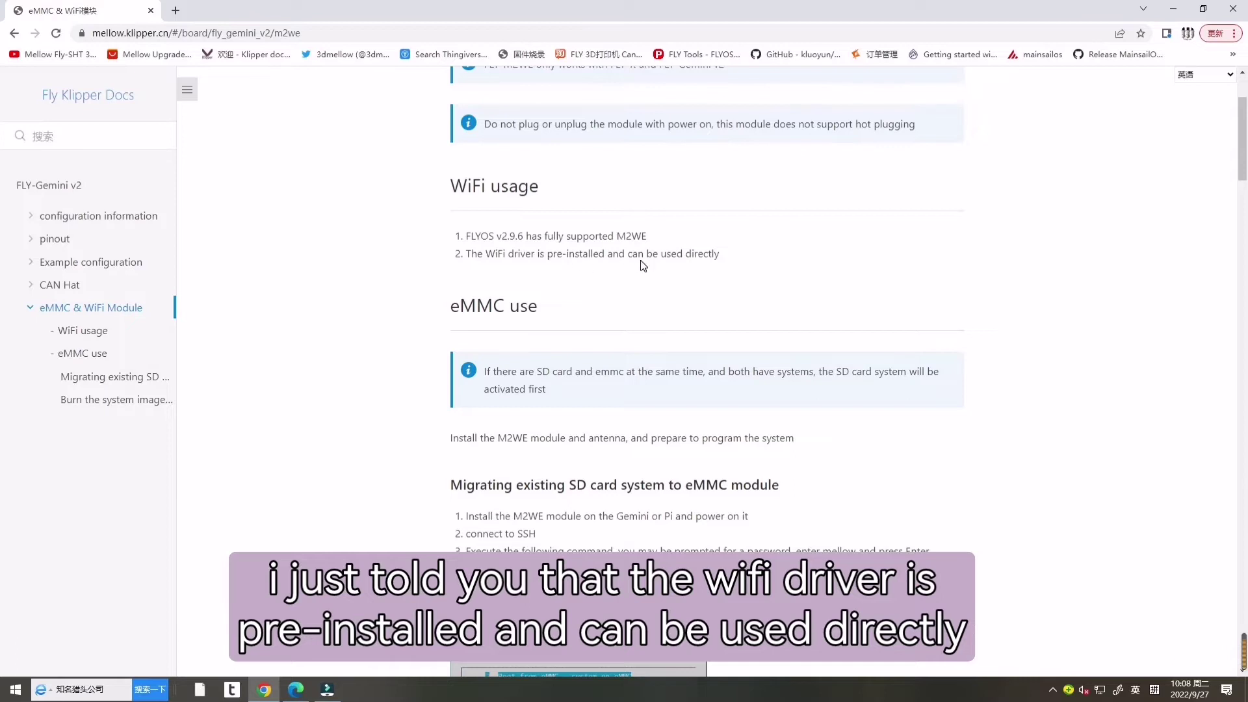
pyautogui.scroll(-2, 715, 263)
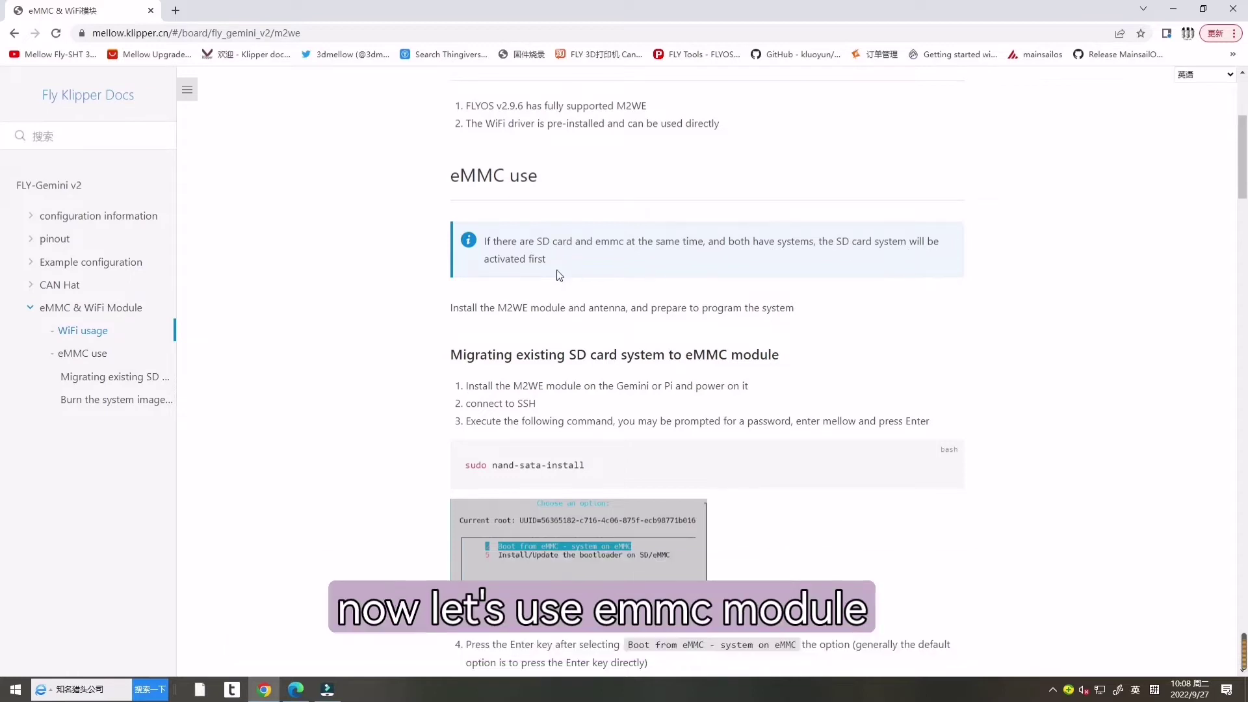
pyautogui.scroll(-1, 552, 274)
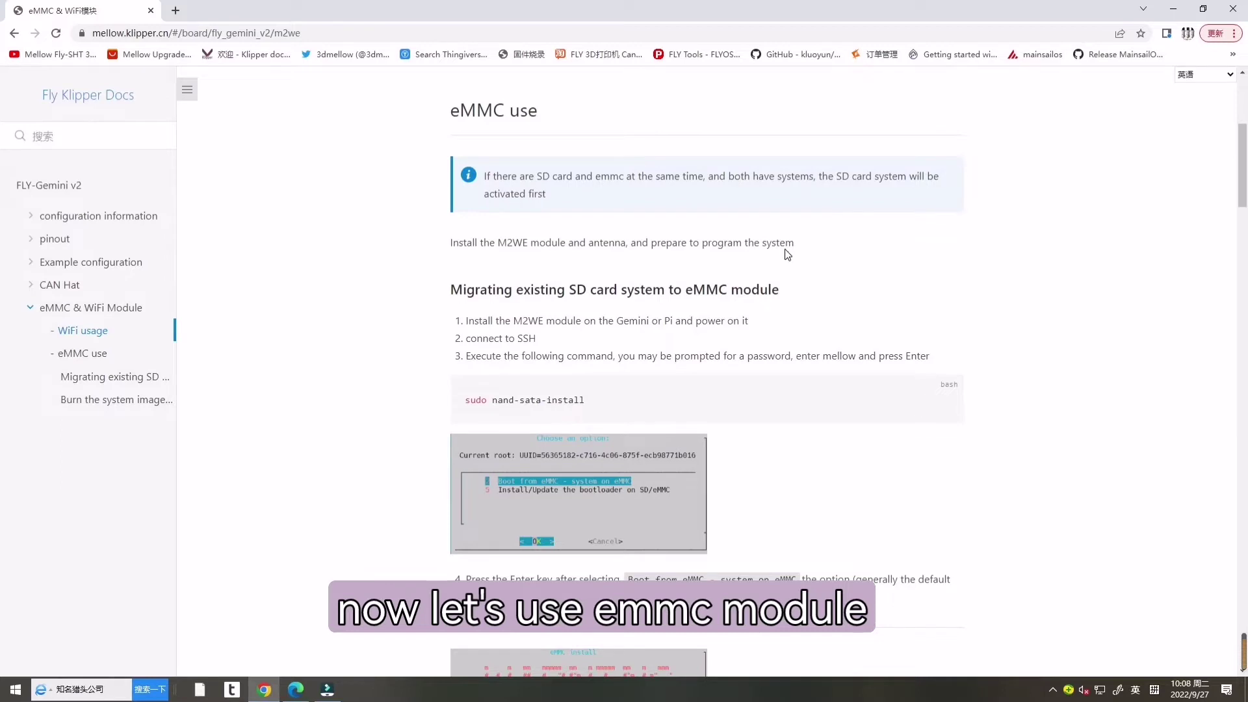
pyautogui.scroll(-2, 785, 252)
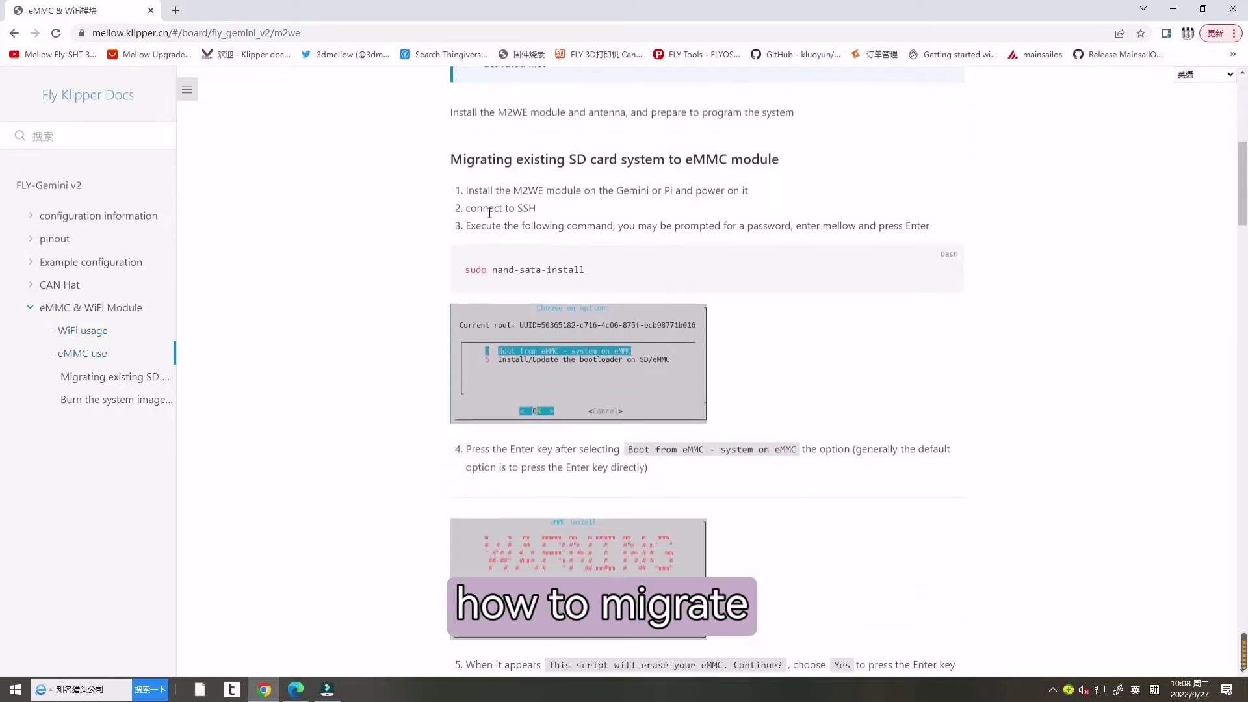
pyautogui.tripleClick(490, 208)
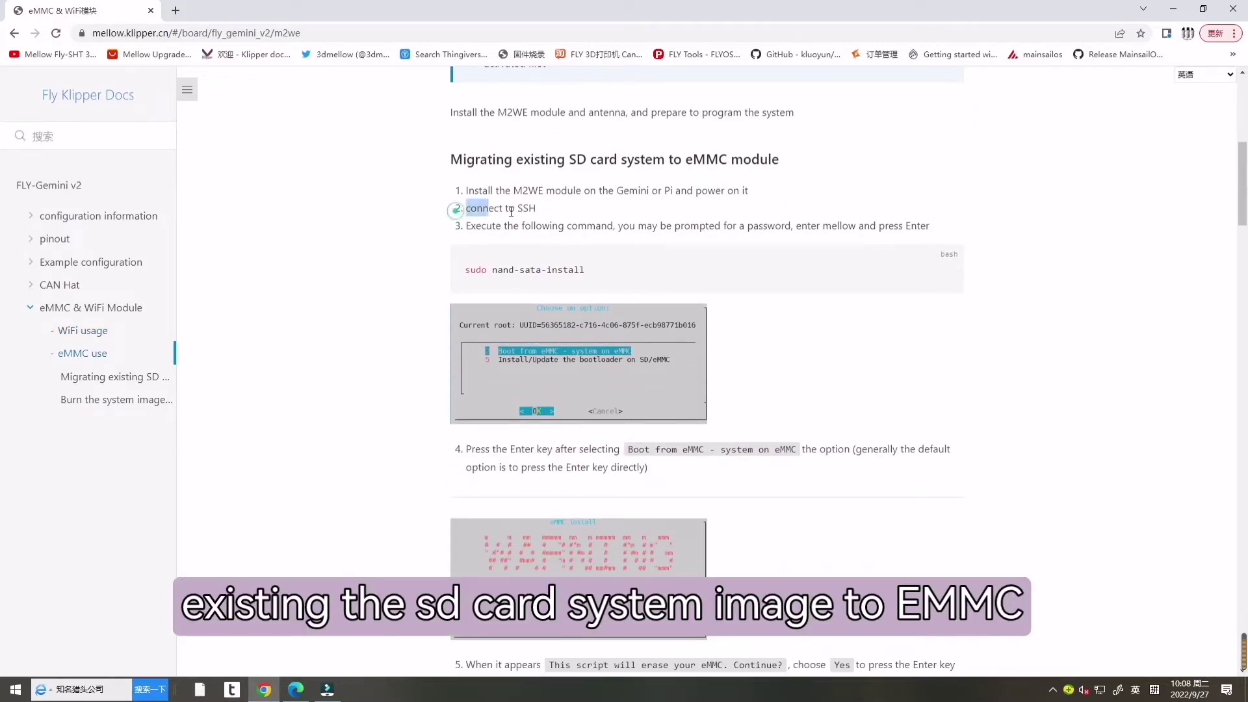
pyautogui.click(816, 218)
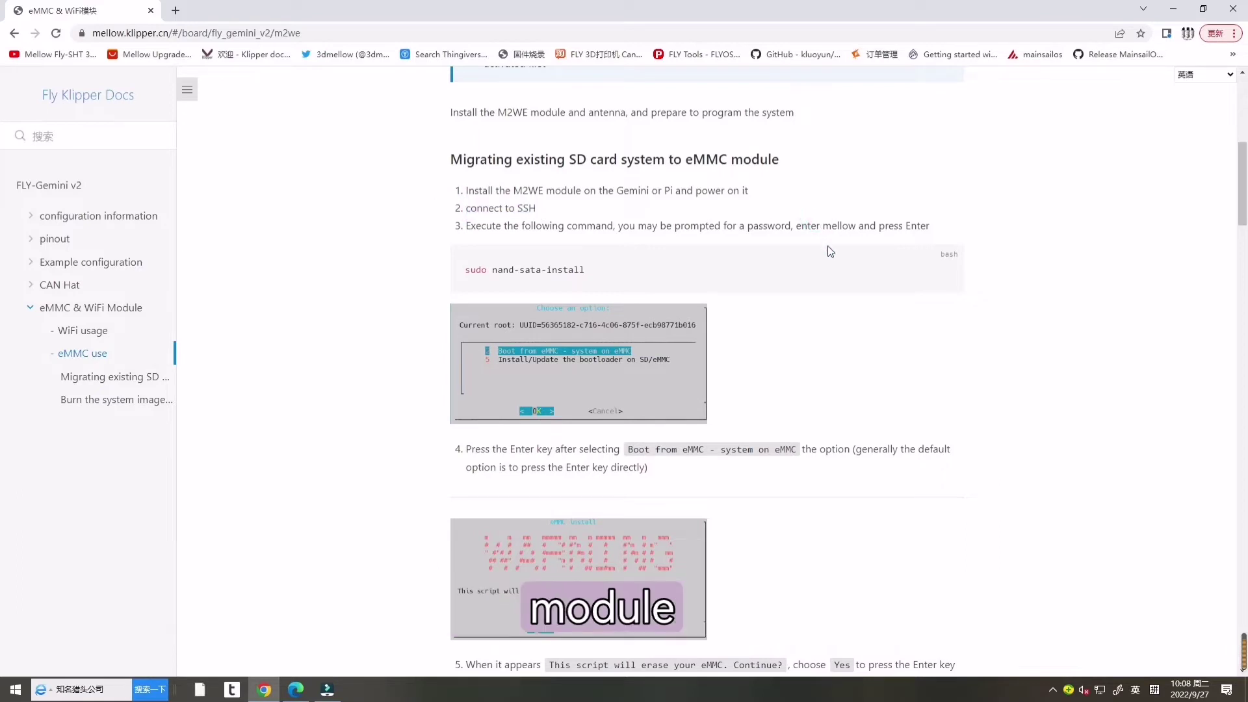
pyautogui.click(1176, 9)
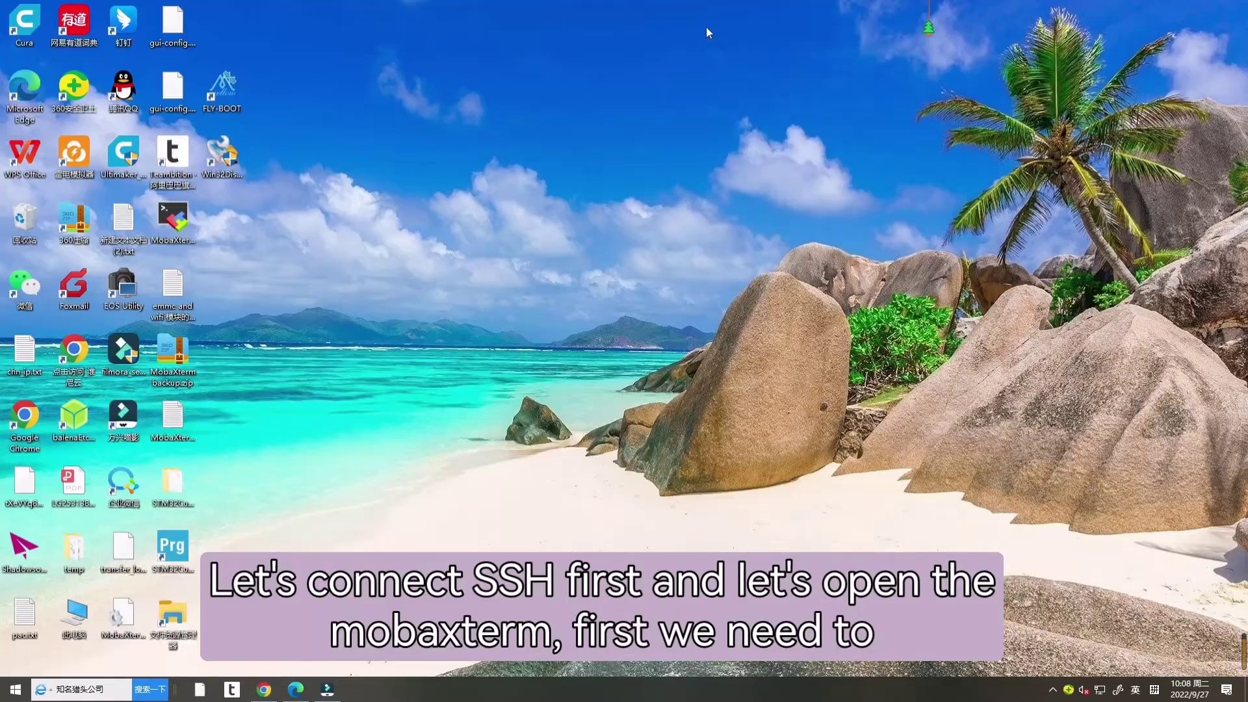
# Step: Launch MobaXterm from its desktop icon and check the Wi-Fi network list
pyautogui.doubleClick(175, 214)
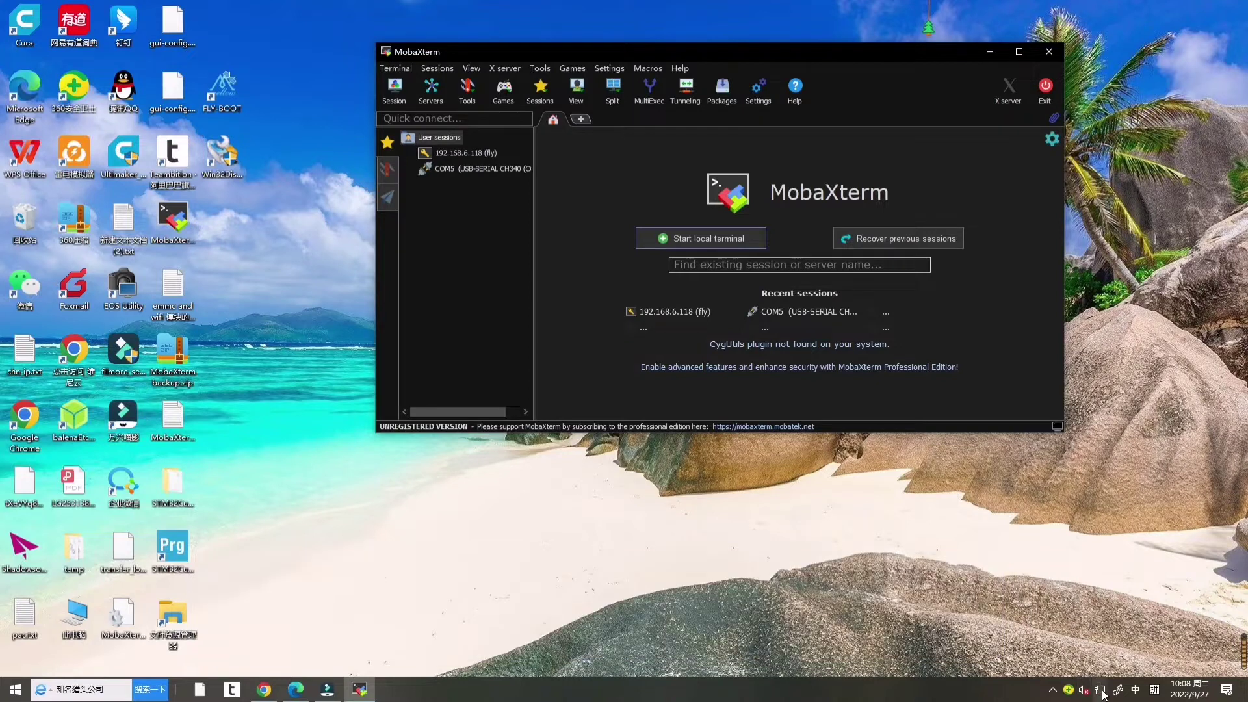
pyautogui.click(1101, 691)
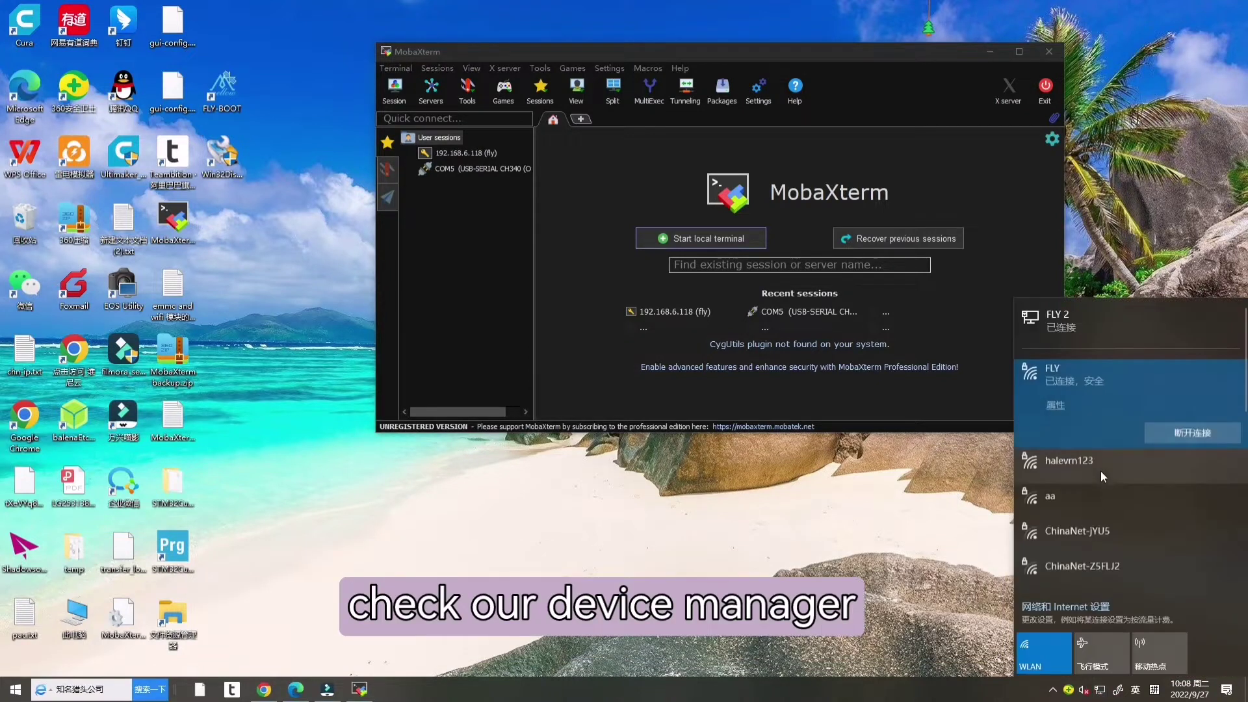
pyautogui.click(1101, 691)
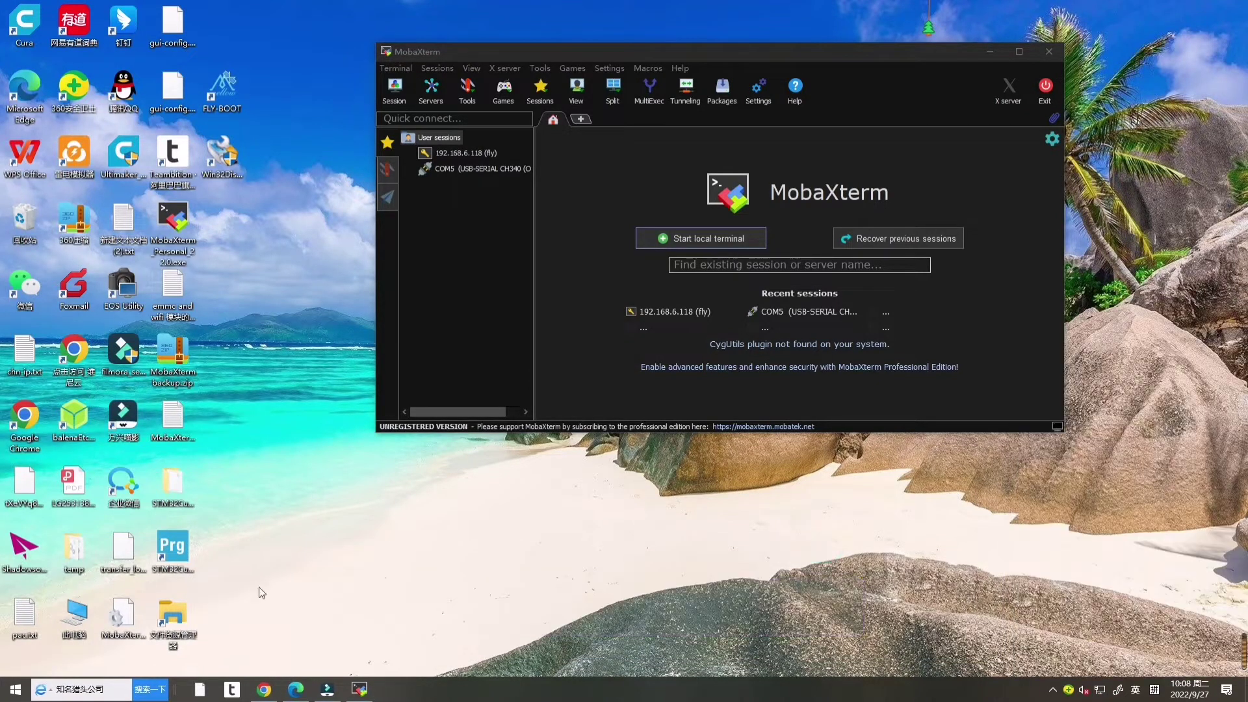
pyautogui.rightClick(16, 690)
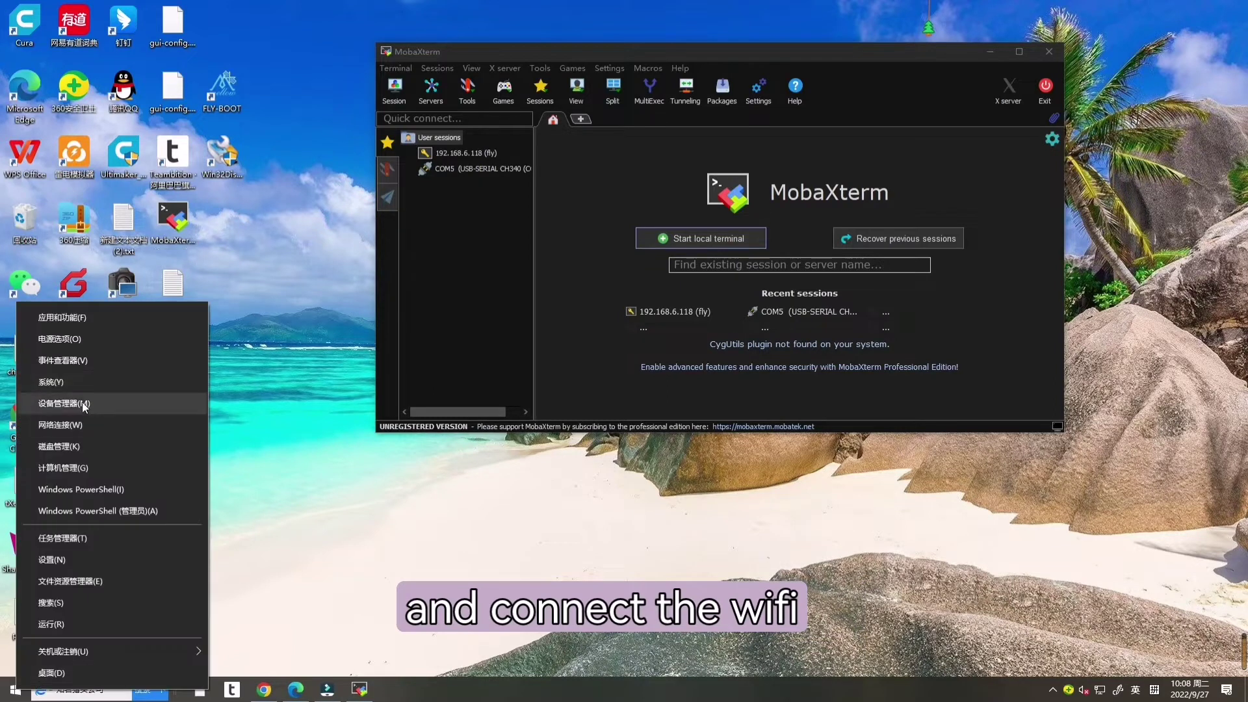
pyautogui.click(83, 404)
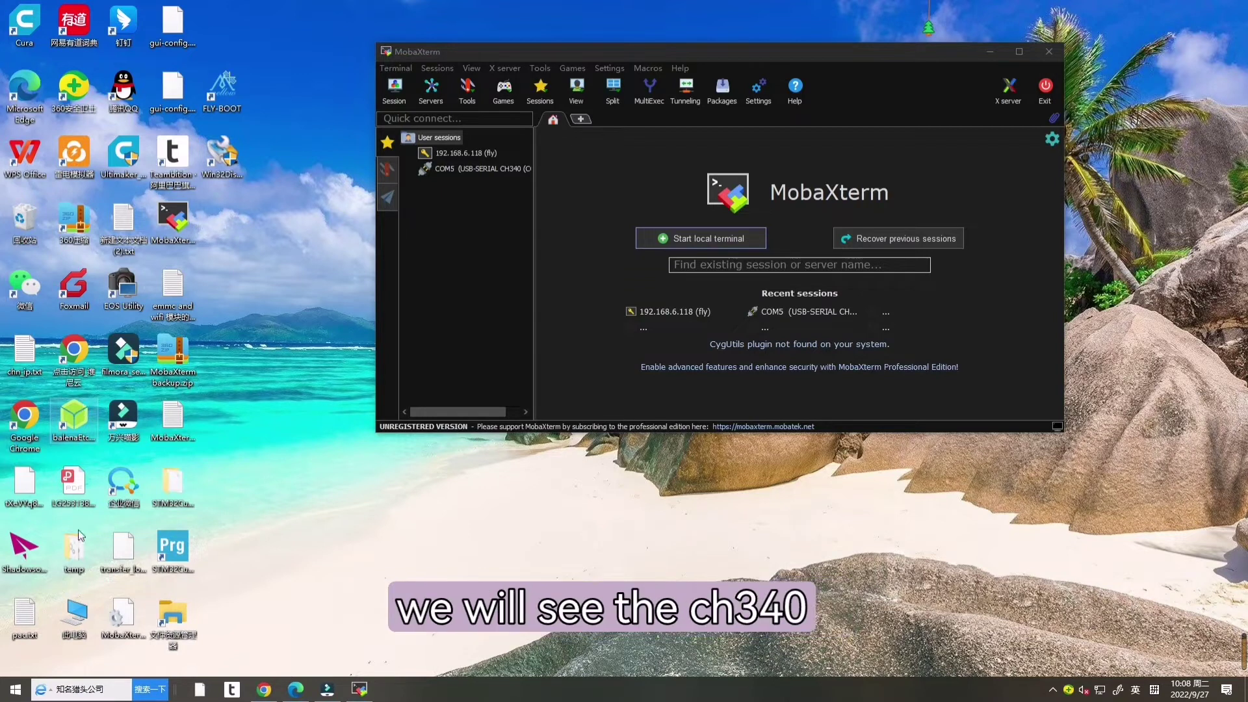
# Step: Confirm in Device Manager that the board appears under Ports as USB-SERIAL CH340 on COM5
pyautogui.click(15, 689)
pyautogui.rightClick(16, 689)
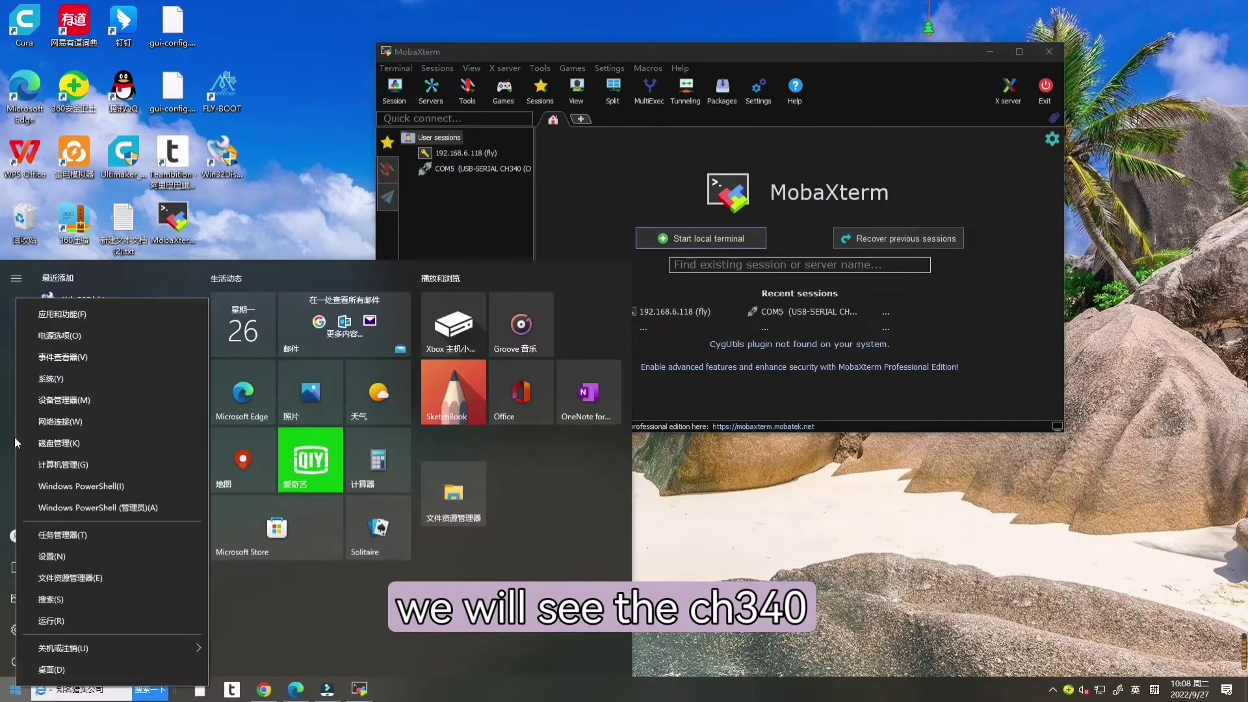
pyautogui.click(75, 400)
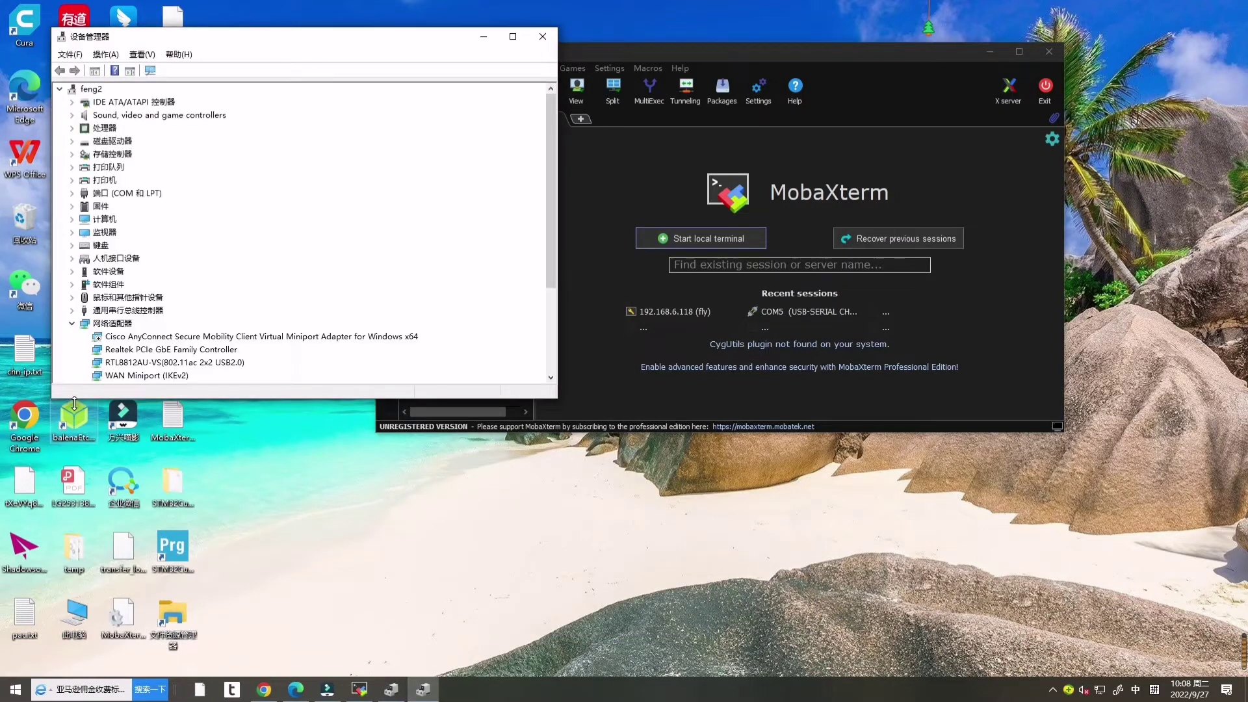
pyautogui.click(72, 193)
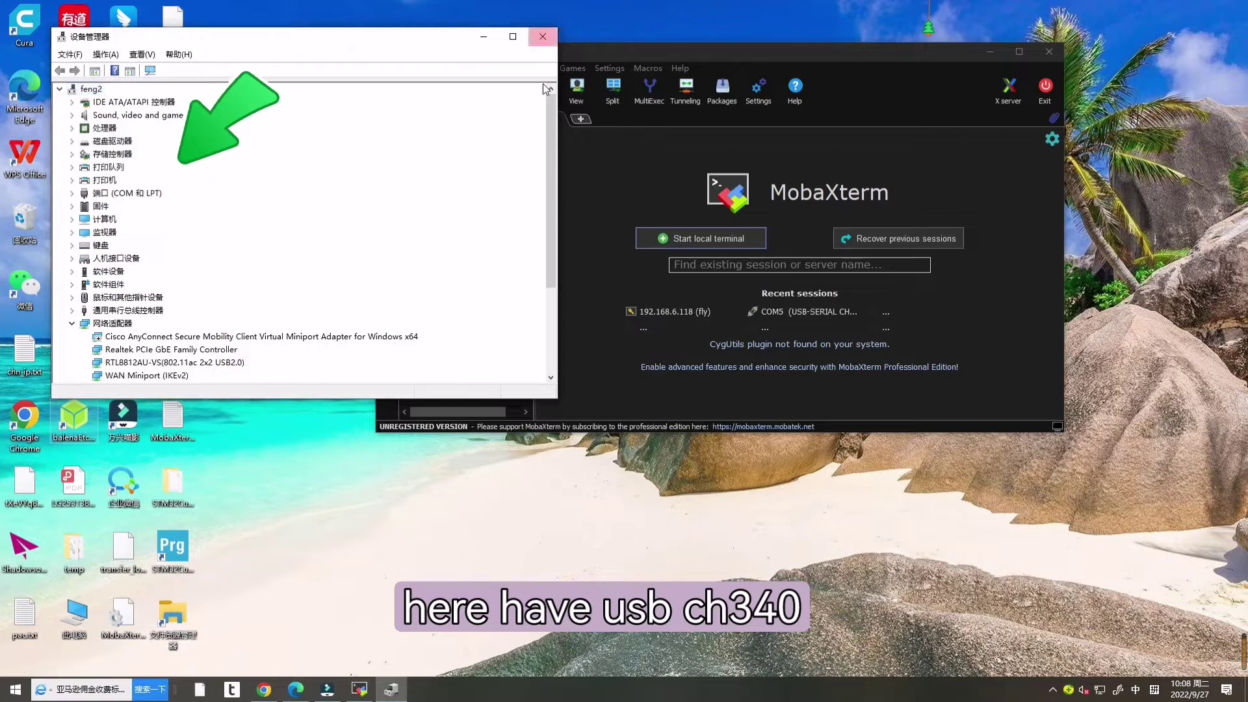
pyautogui.click(539, 40)
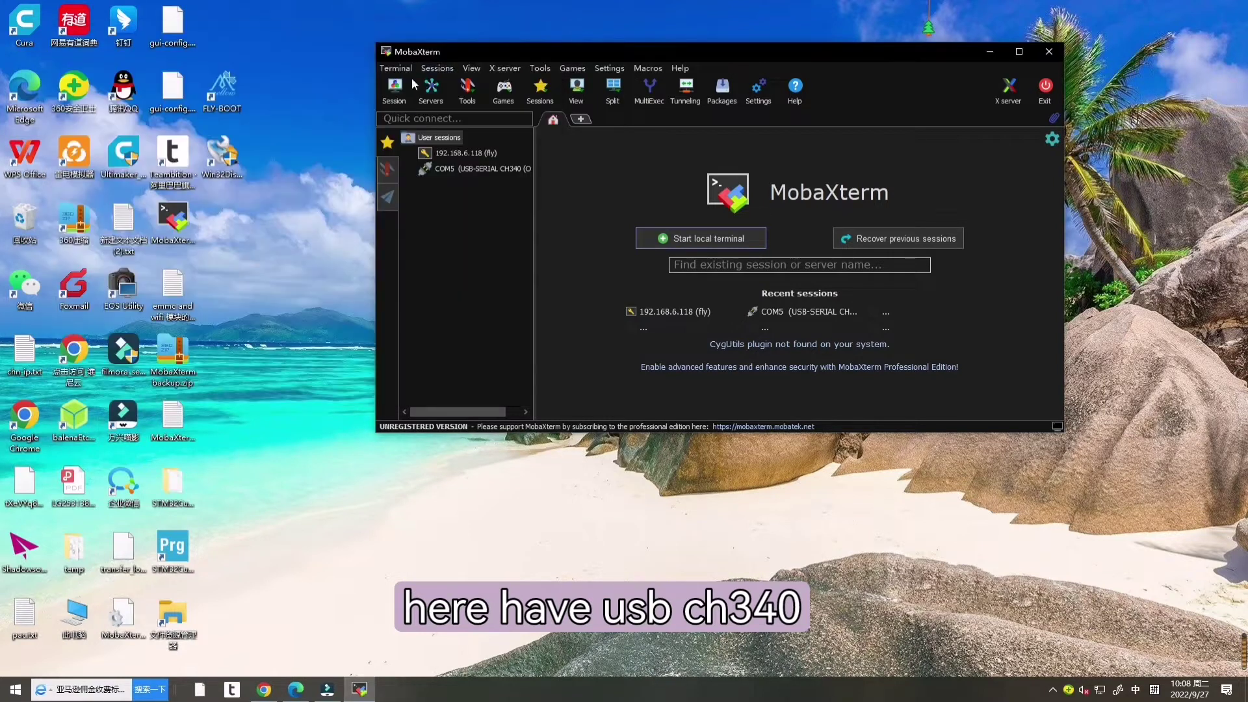
# Step: Create a Serial session on COM5 (USB-SERIAL CH340) at 115200 baud and wake the root prompt
pyautogui.click(395, 87)
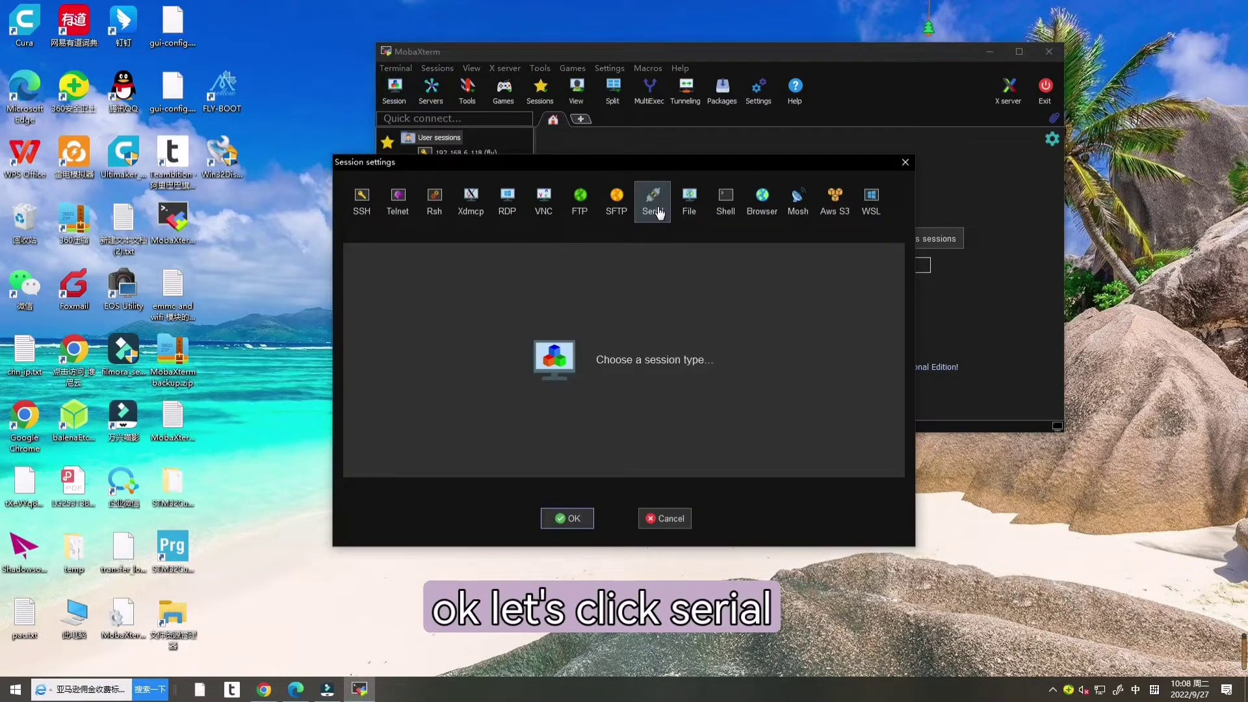
pyautogui.click(654, 203)
pyautogui.click(614, 280)
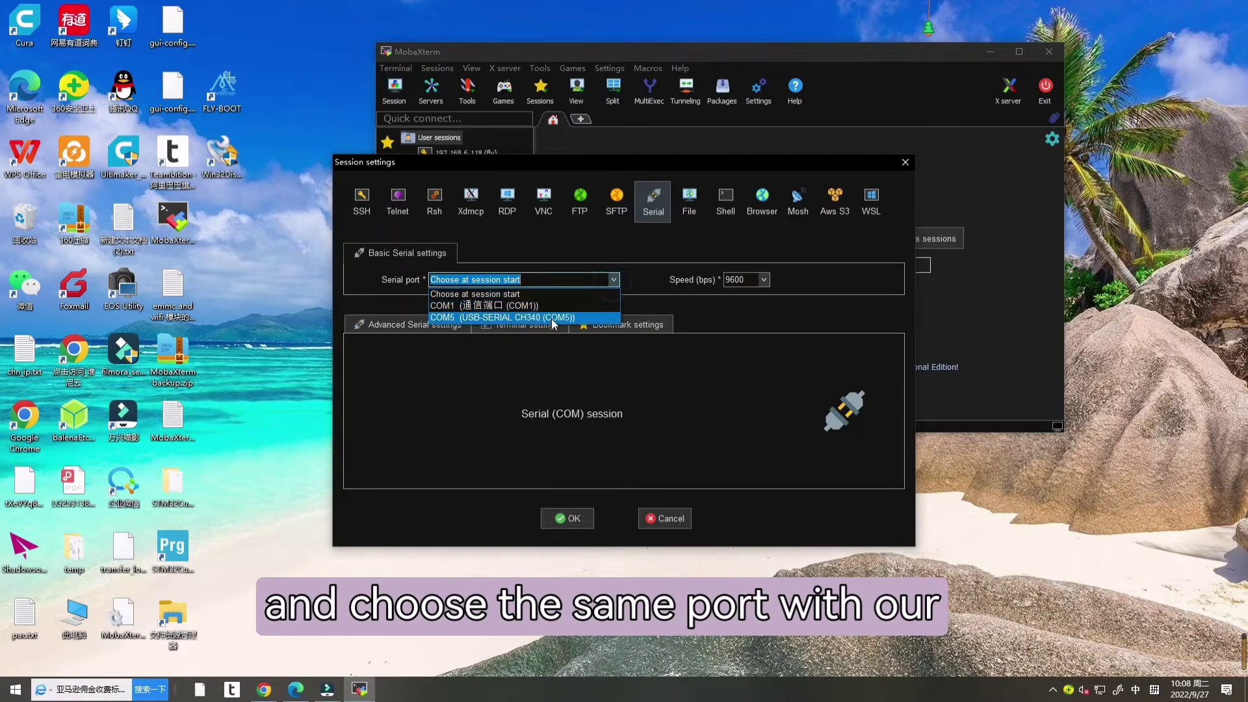
pyautogui.click(546, 321)
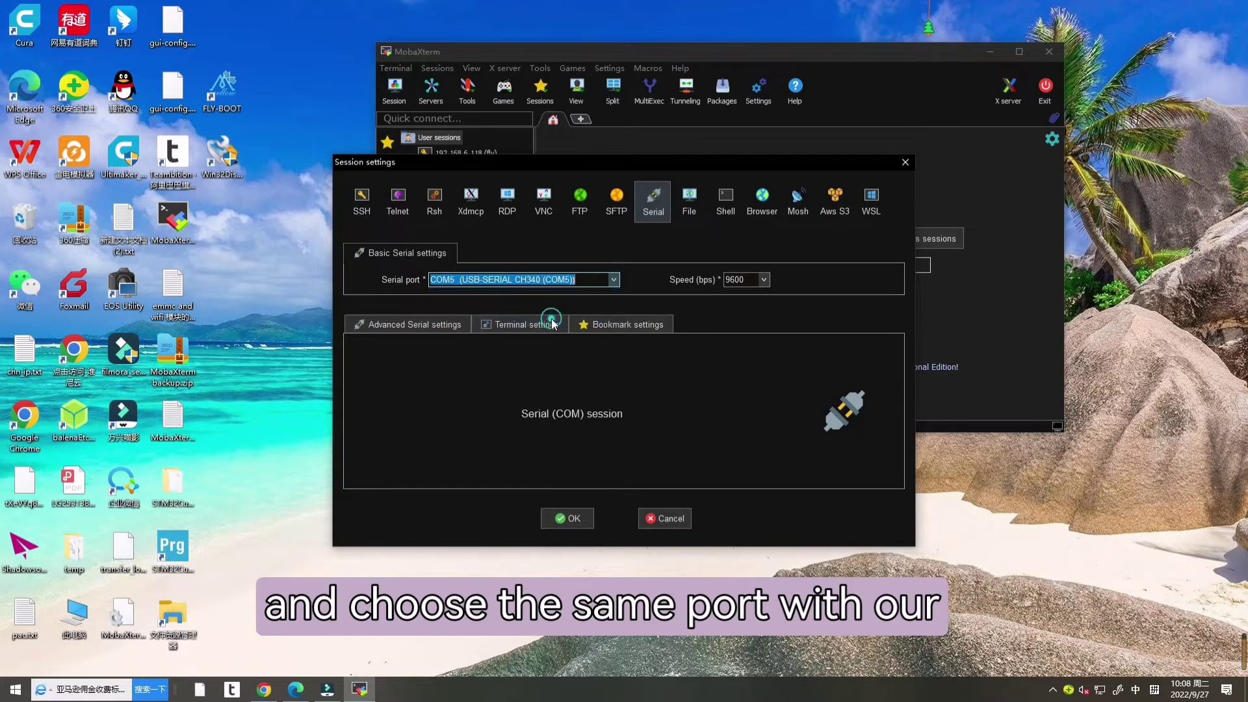
pyautogui.click(765, 280)
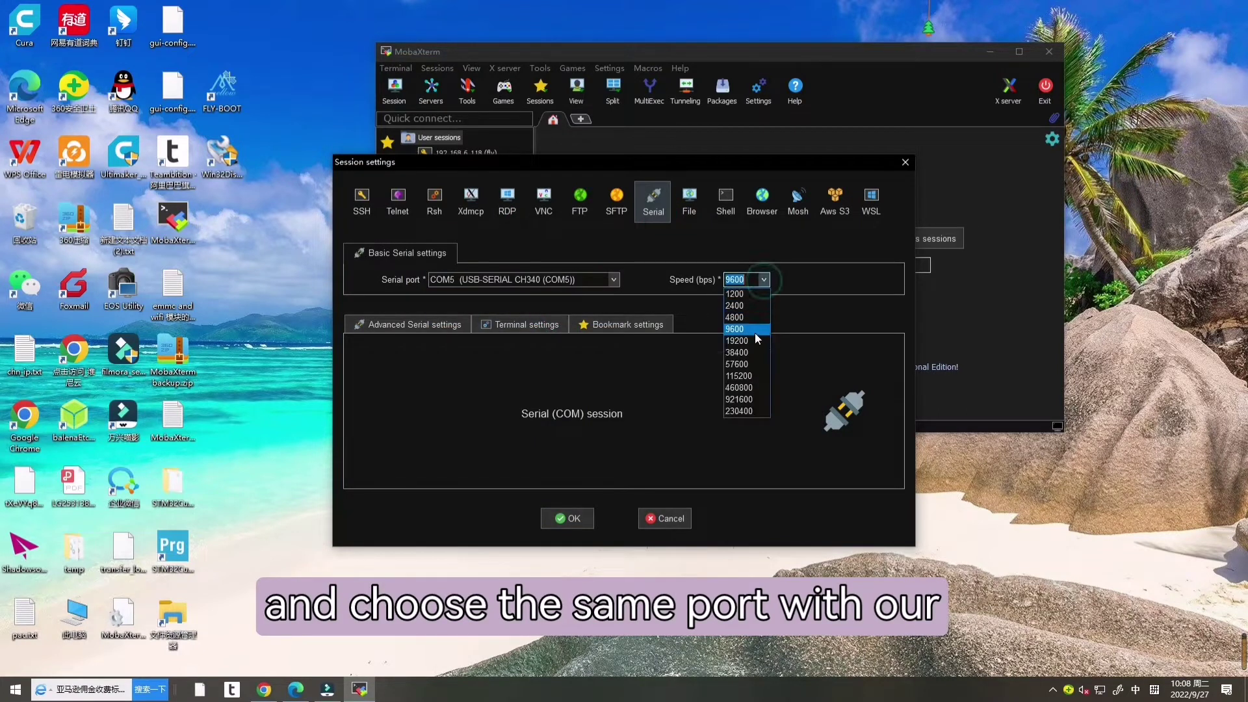
pyautogui.click(748, 377)
pyautogui.click(564, 518)
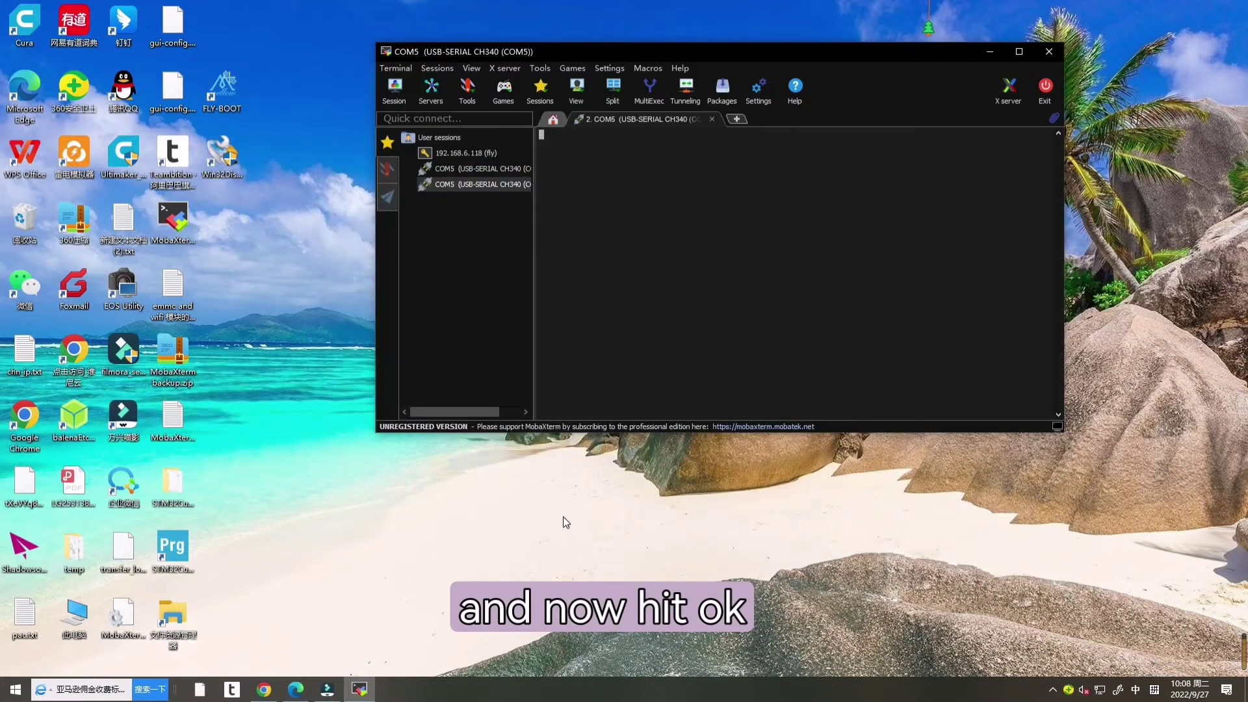
pyautogui.press('Return')
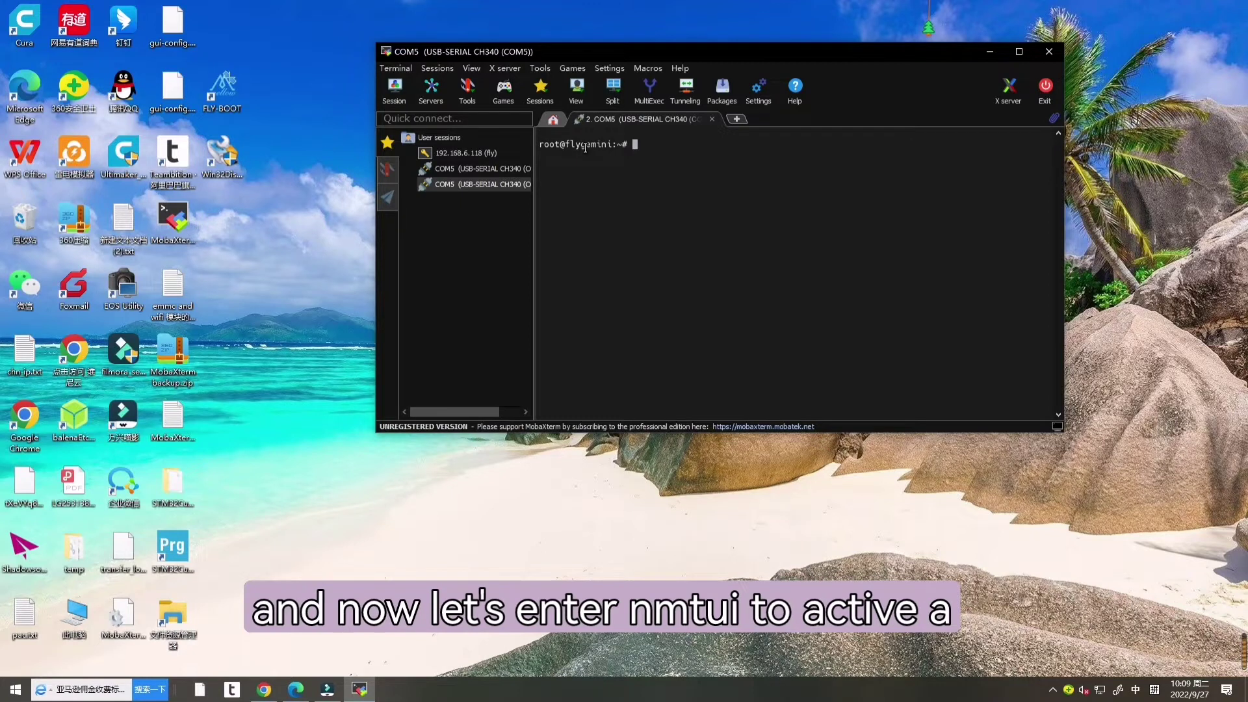
pyautogui.click(1136, 689)
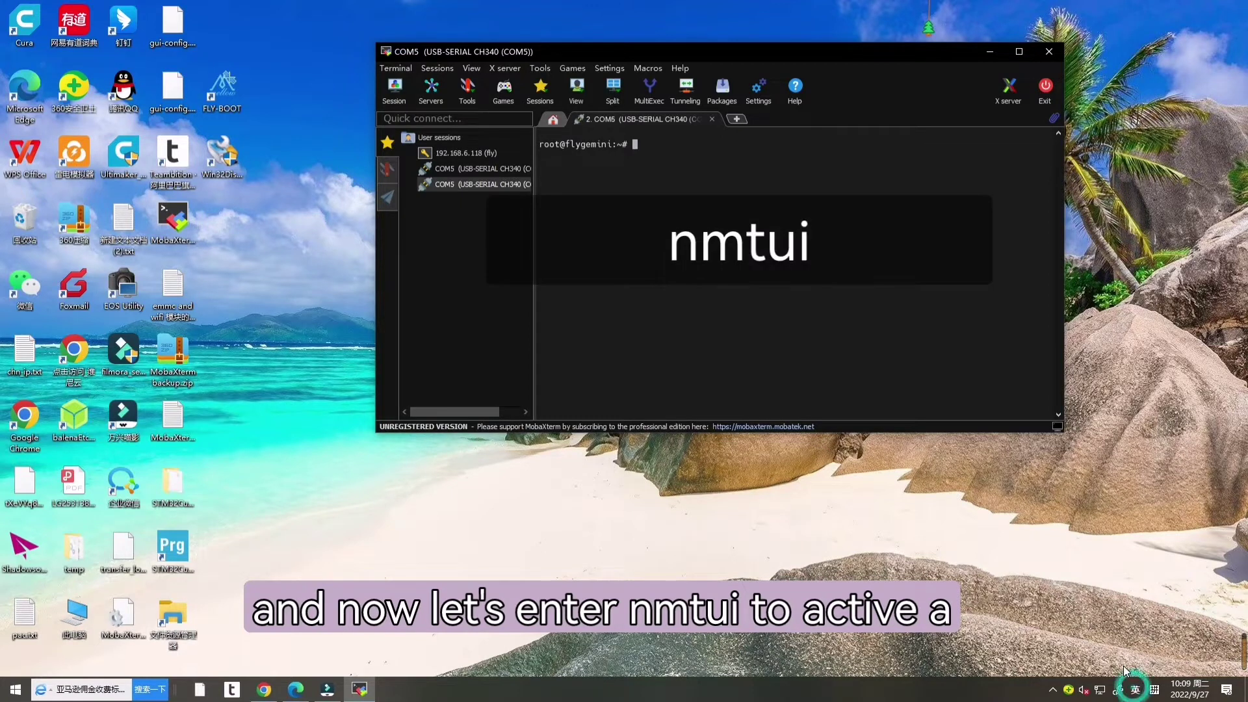
pyautogui.write('nmtui')
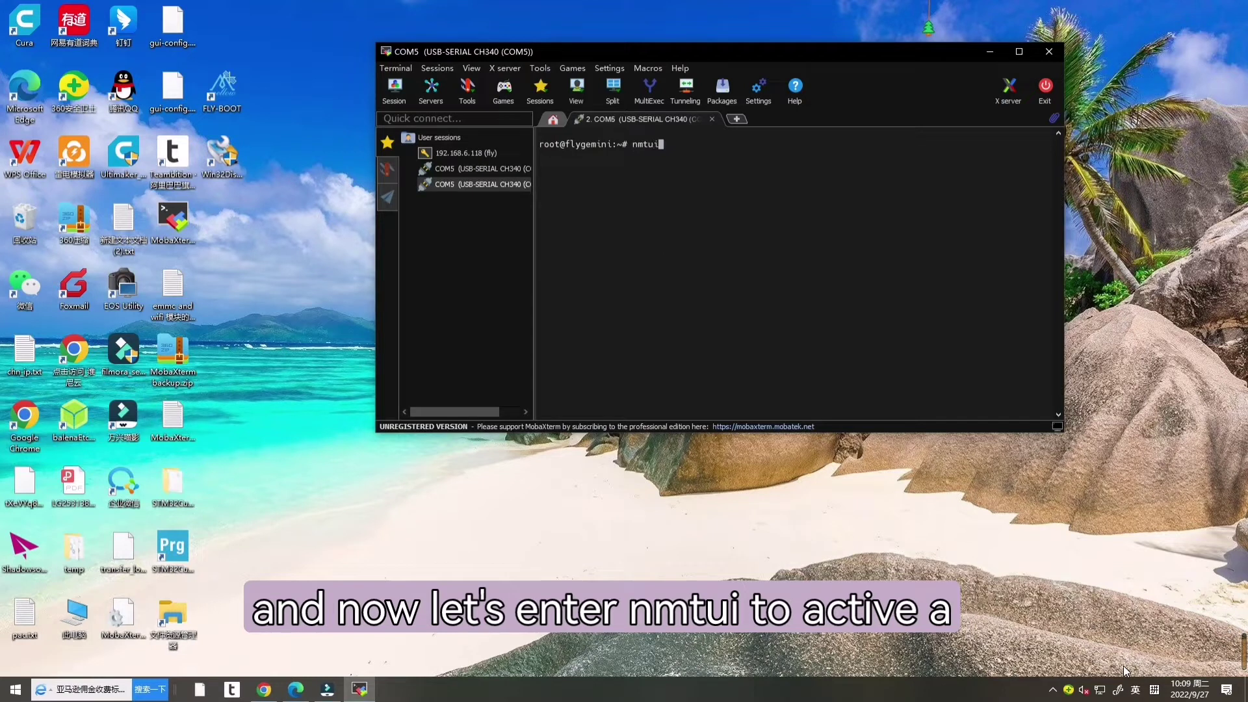
pyautogui.press('Return')
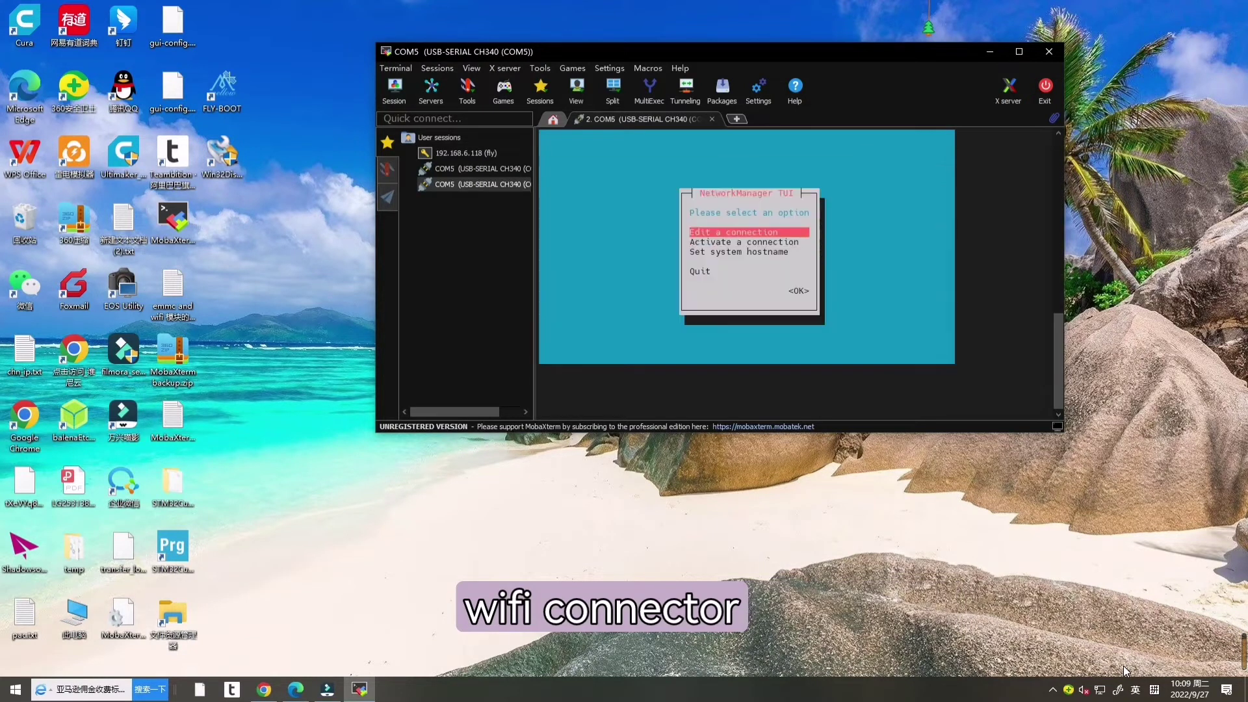
pyautogui.press('Return')
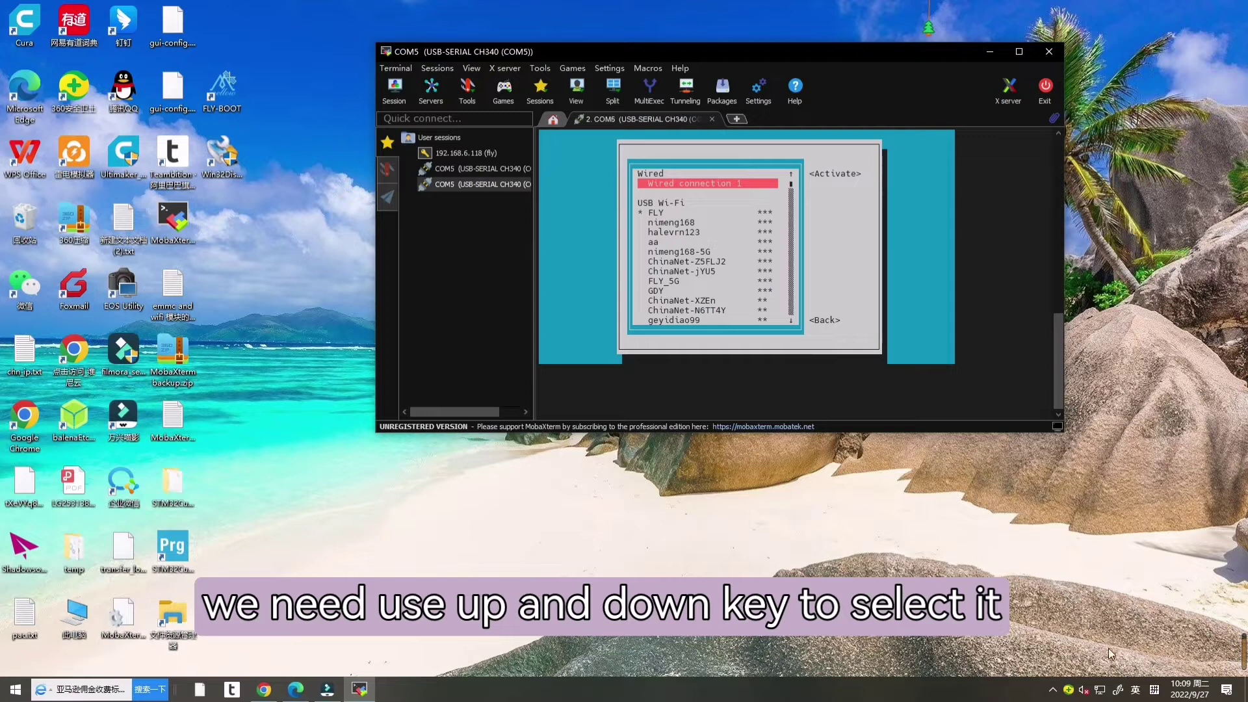
pyautogui.moveTo(680, 212); pyautogui.dragTo(650, 211)
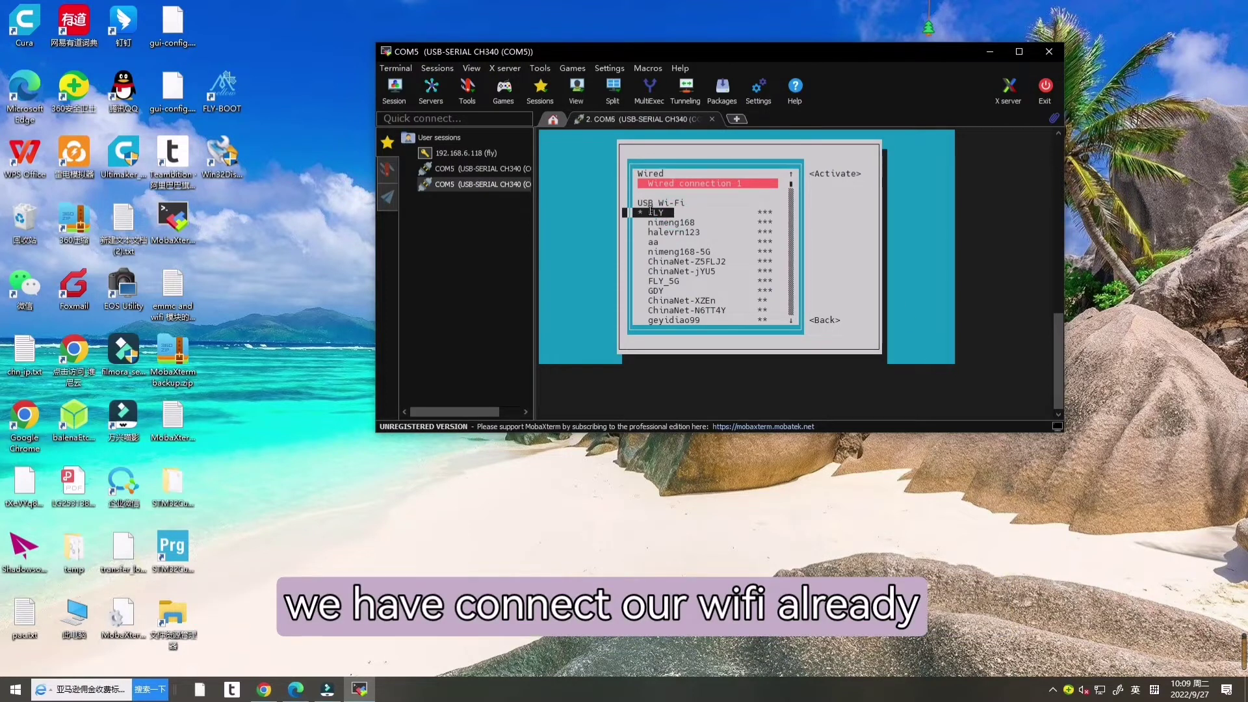
pyautogui.click(718, 221)
pyautogui.press('Escape')
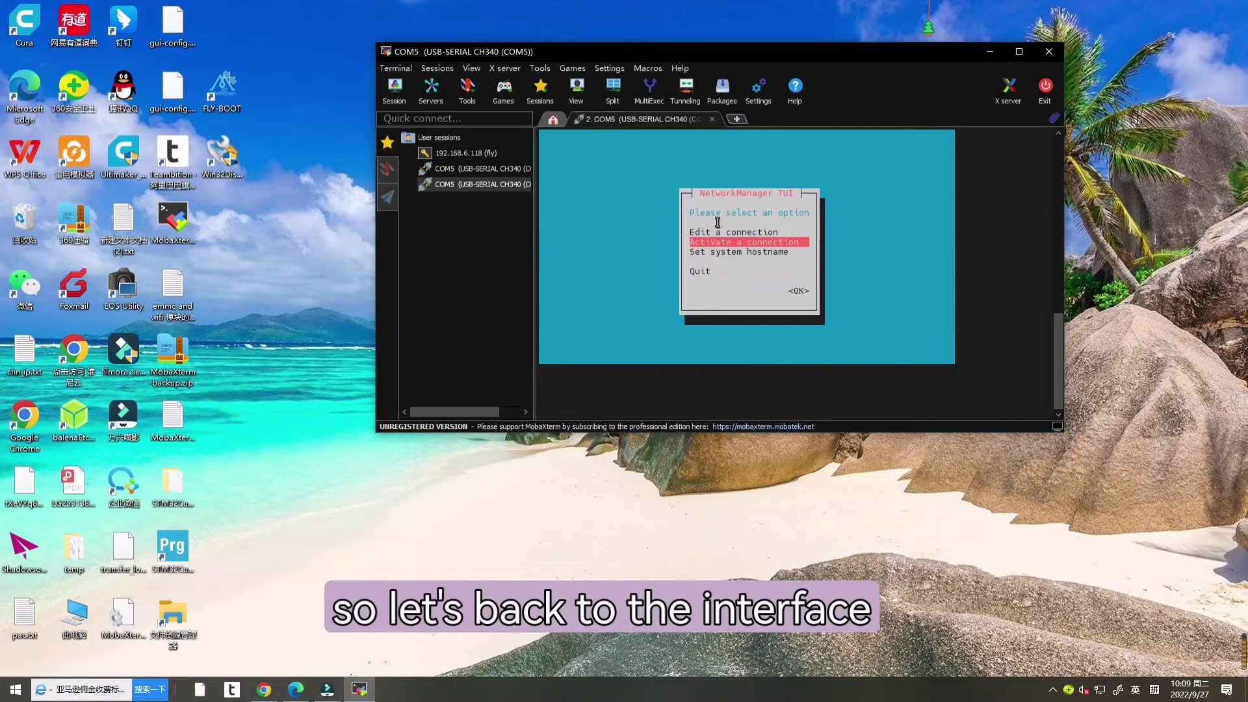
pyautogui.press('Escape')
# Step: Maximize the terminal, run ip a, and copy the wlan1 address 192.168.6.118
pyautogui.click(1019, 52)
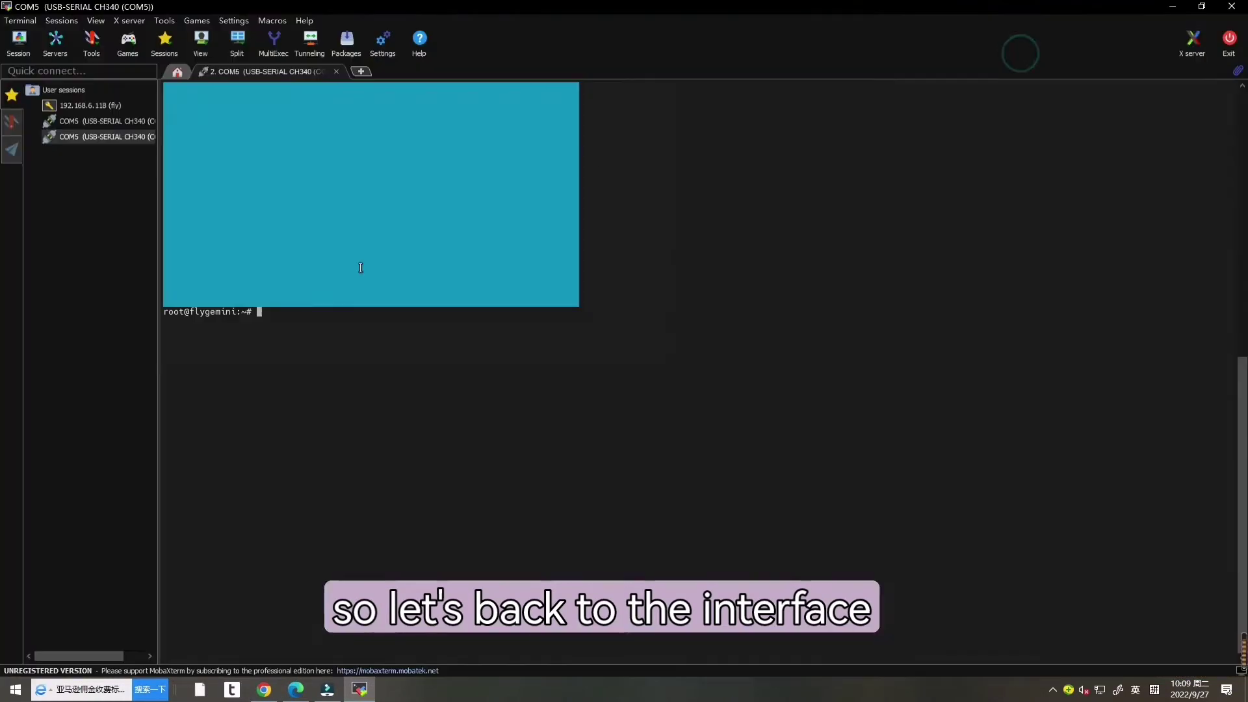
pyautogui.write('i')
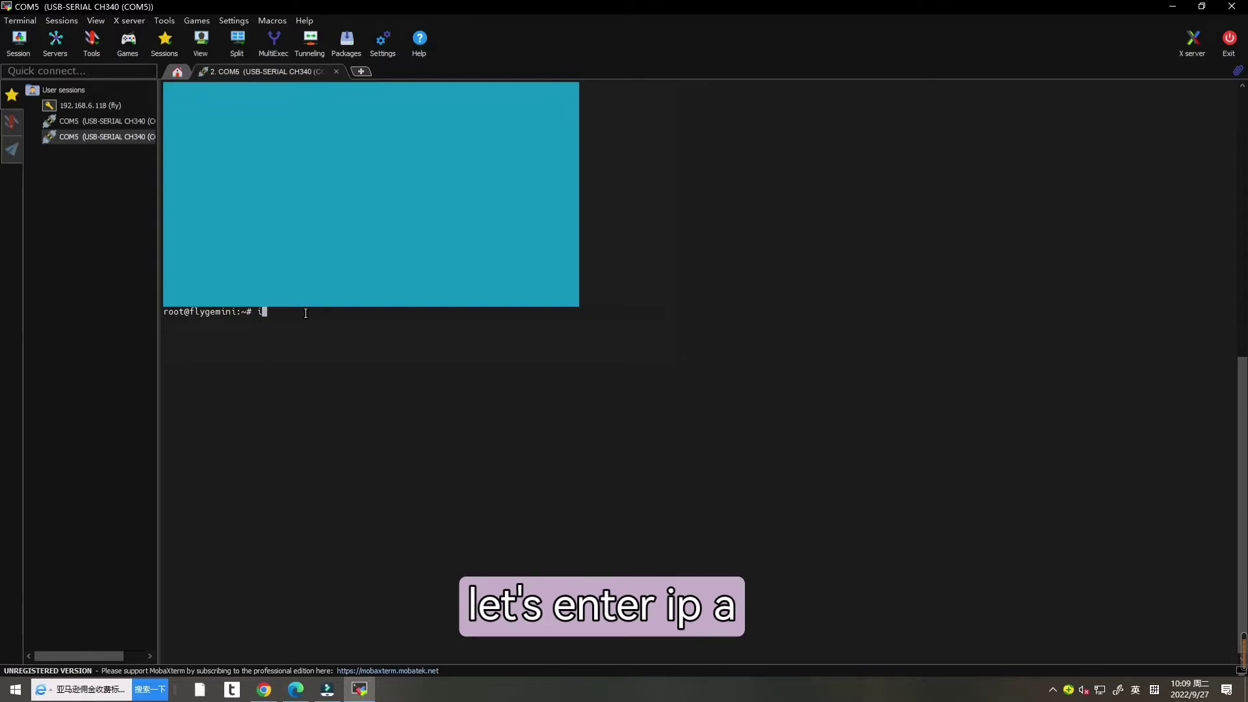
pyautogui.write('p a')
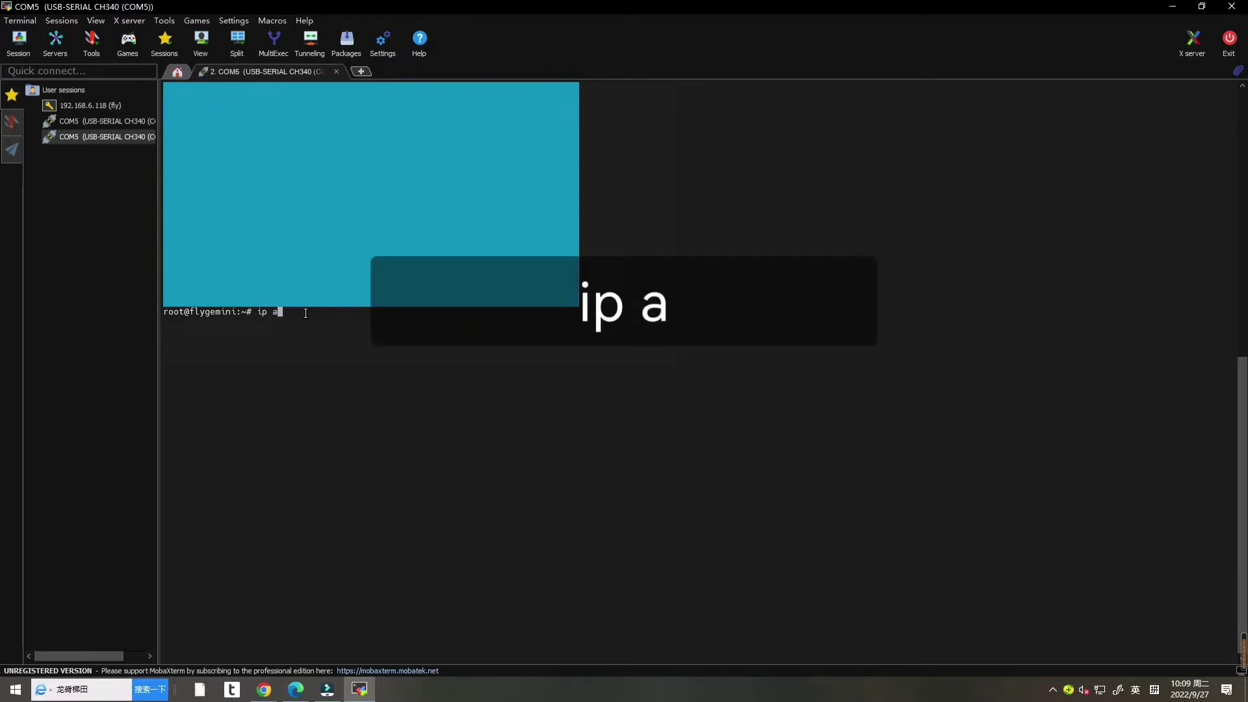
pyautogui.press('Return')
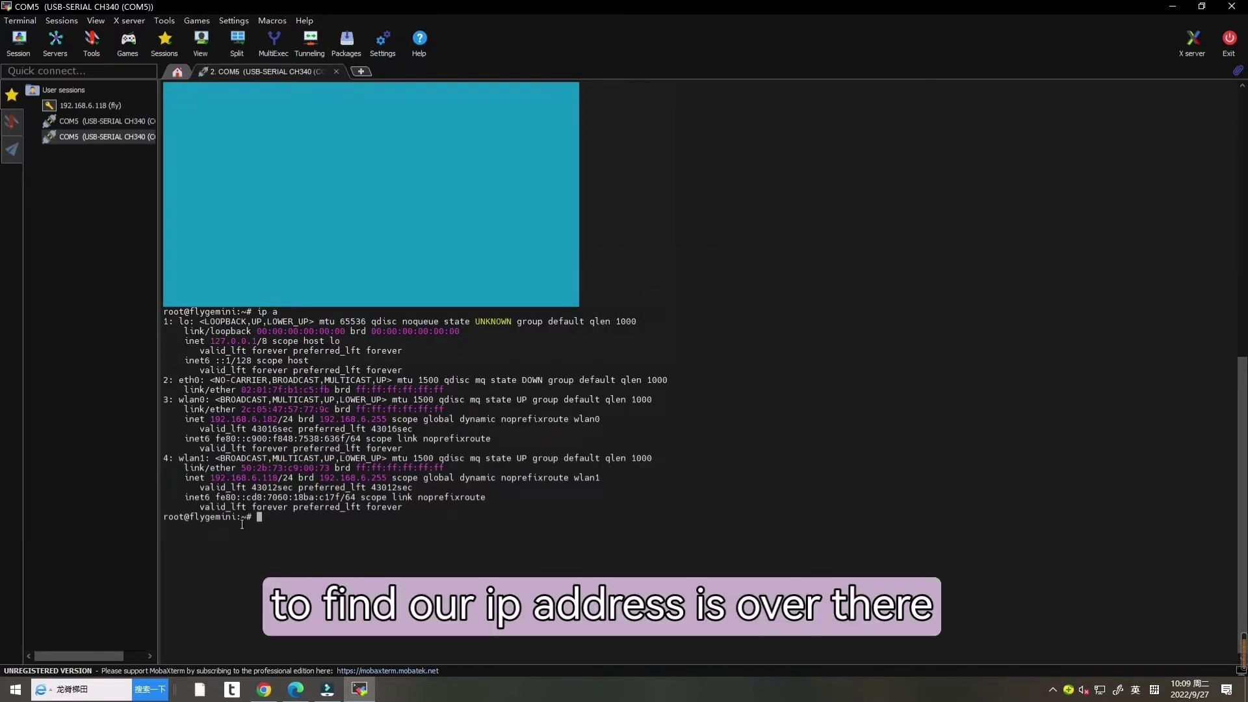
pyautogui.moveTo(211, 479); pyautogui.dragTo(278, 478)
pyautogui.hotkey('ctrl', 'c')
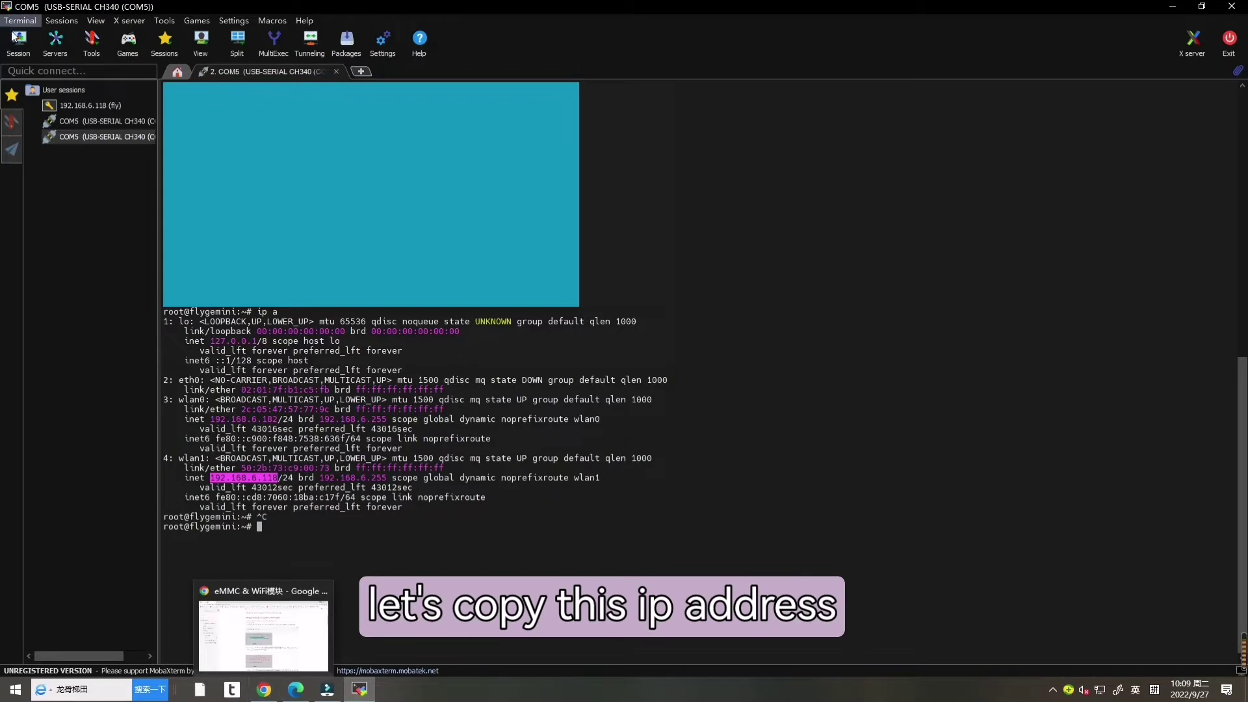
# Step: Create an SSH session to remote host 192.168.6.118 with username fly
pyautogui.click(18, 47)
pyautogui.click(362, 200)
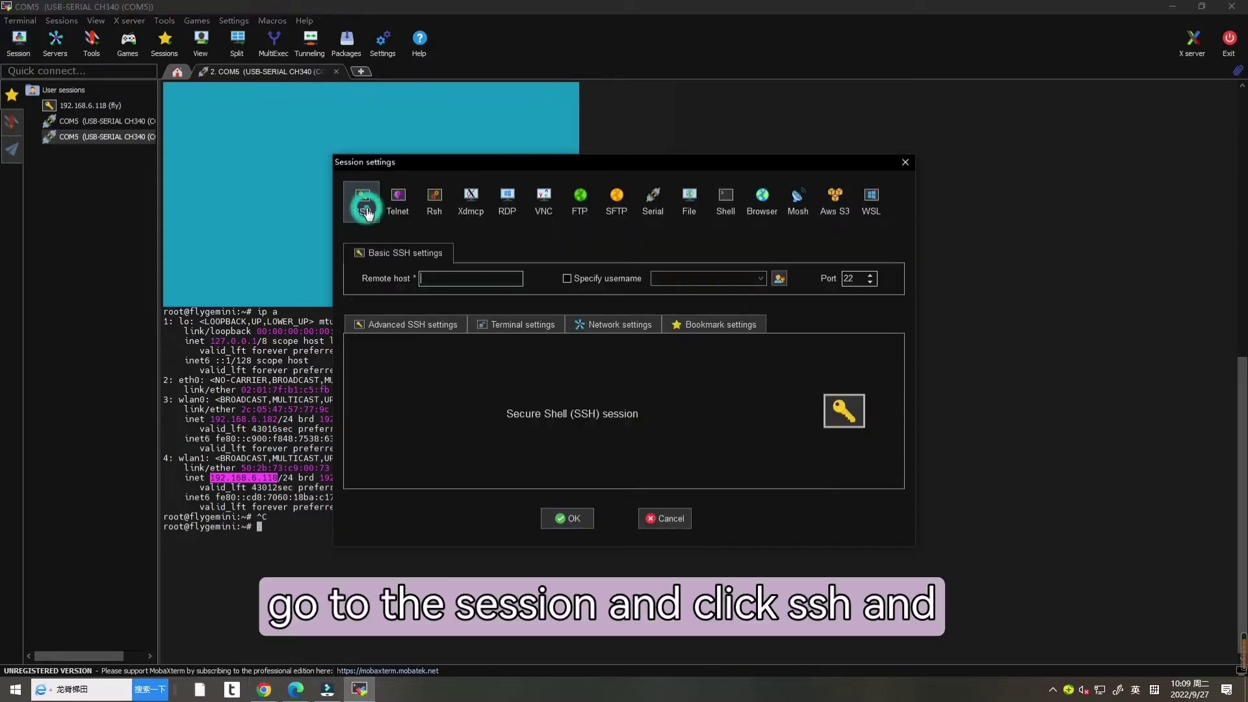
pyautogui.hotkey('ctrl', 'v')
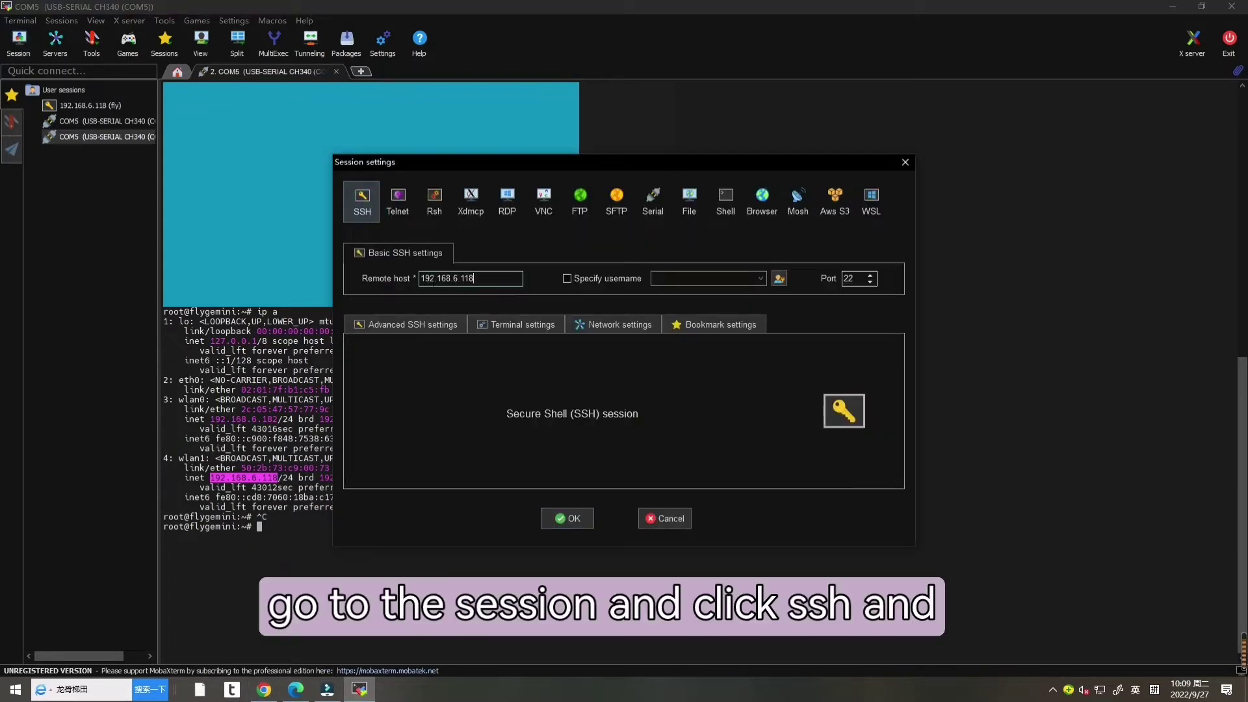
pyautogui.click(567, 278)
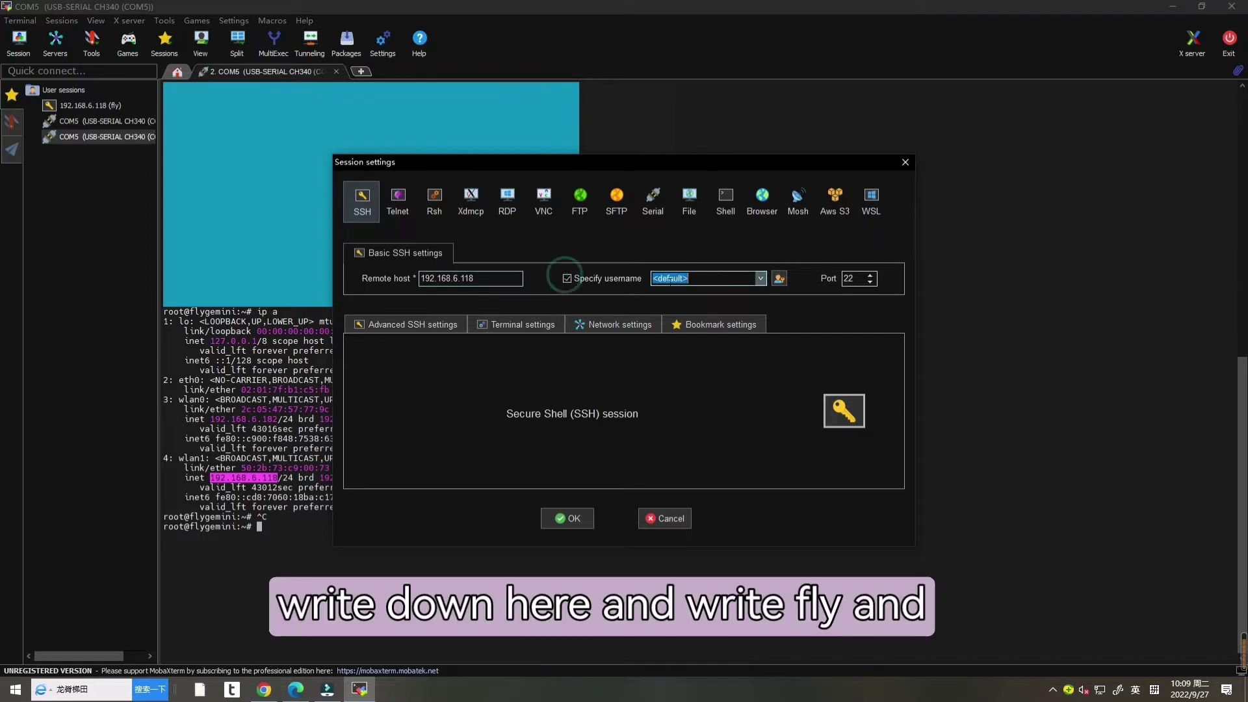
pyautogui.write('fly')
pyautogui.click(566, 519)
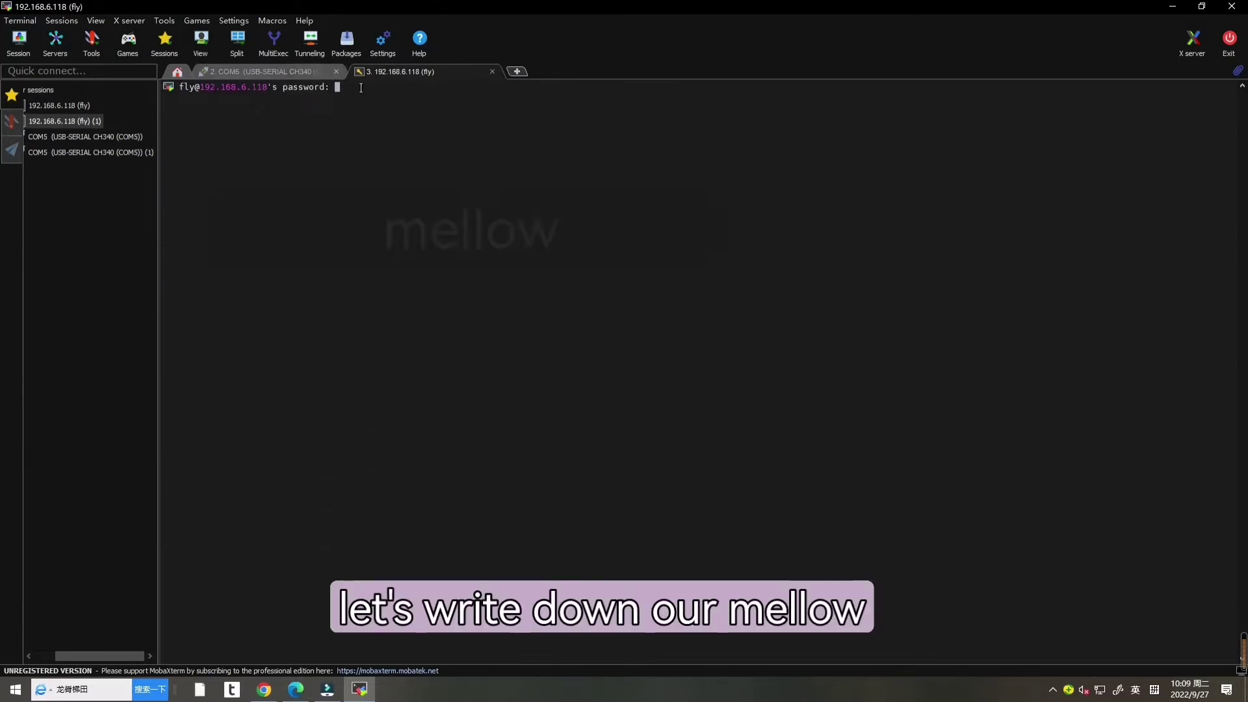
# Step: Log in with the account password, save it, and decline setting a master password
pyautogui.write('mellow')
pyautogui.press('Return')
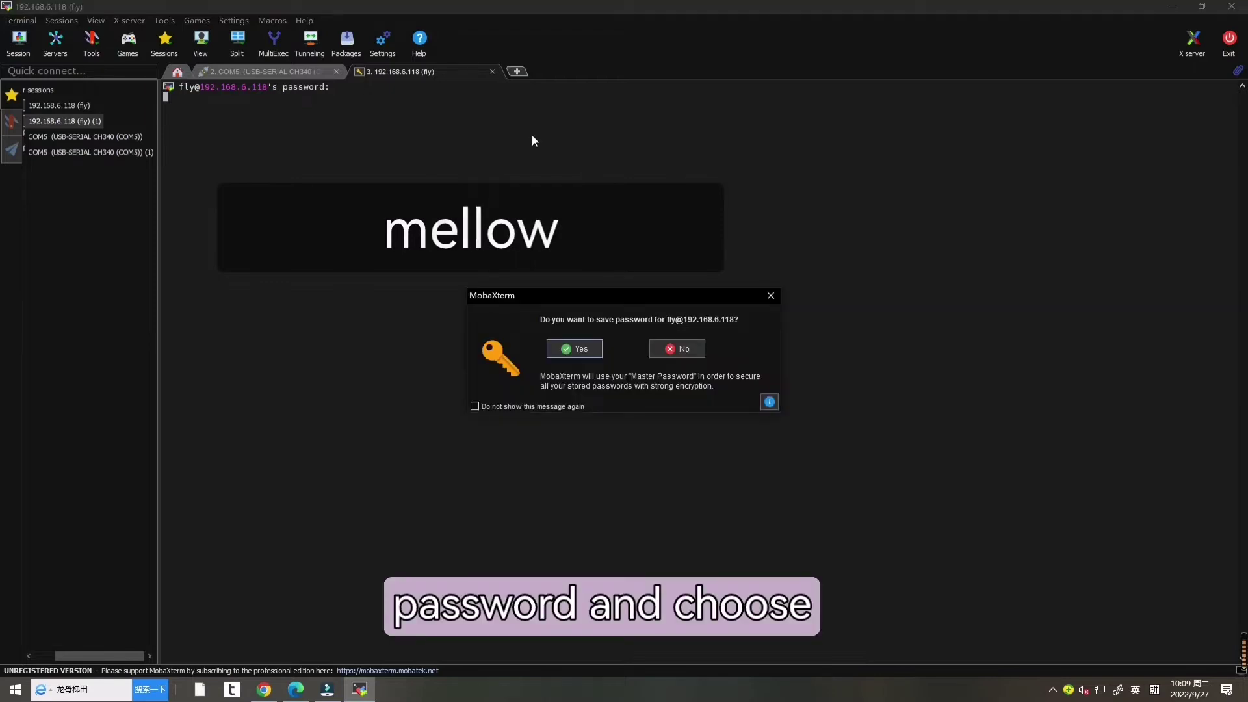
pyautogui.click(568, 352)
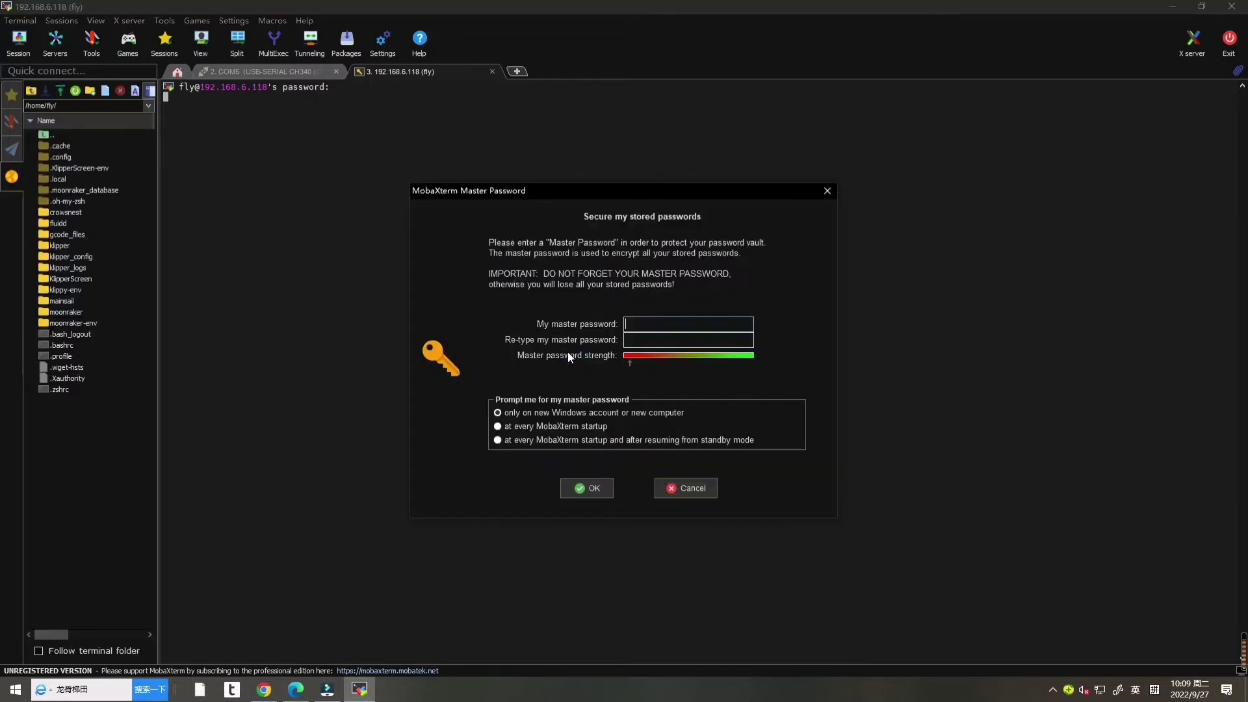
pyautogui.click(692, 491)
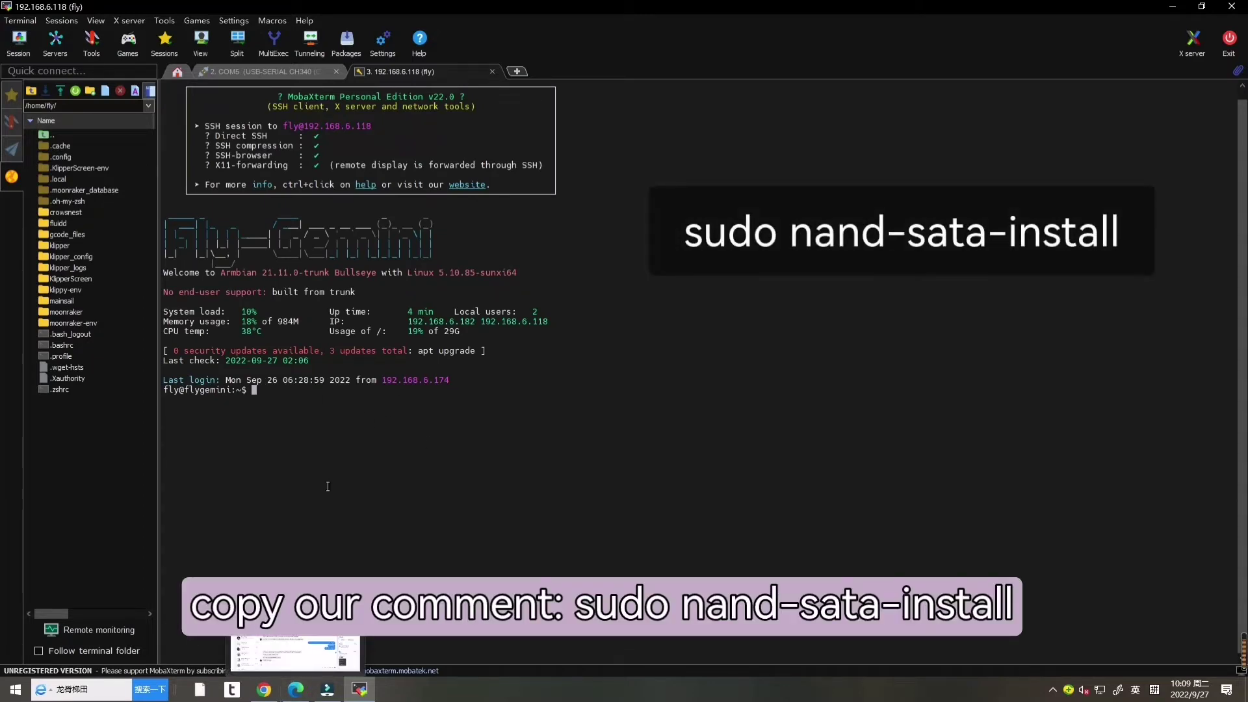
# Step: Copy the sudo nand-sata-install command from the docs, paste it into the SSH terminal and run it
pyautogui.click(263, 698)
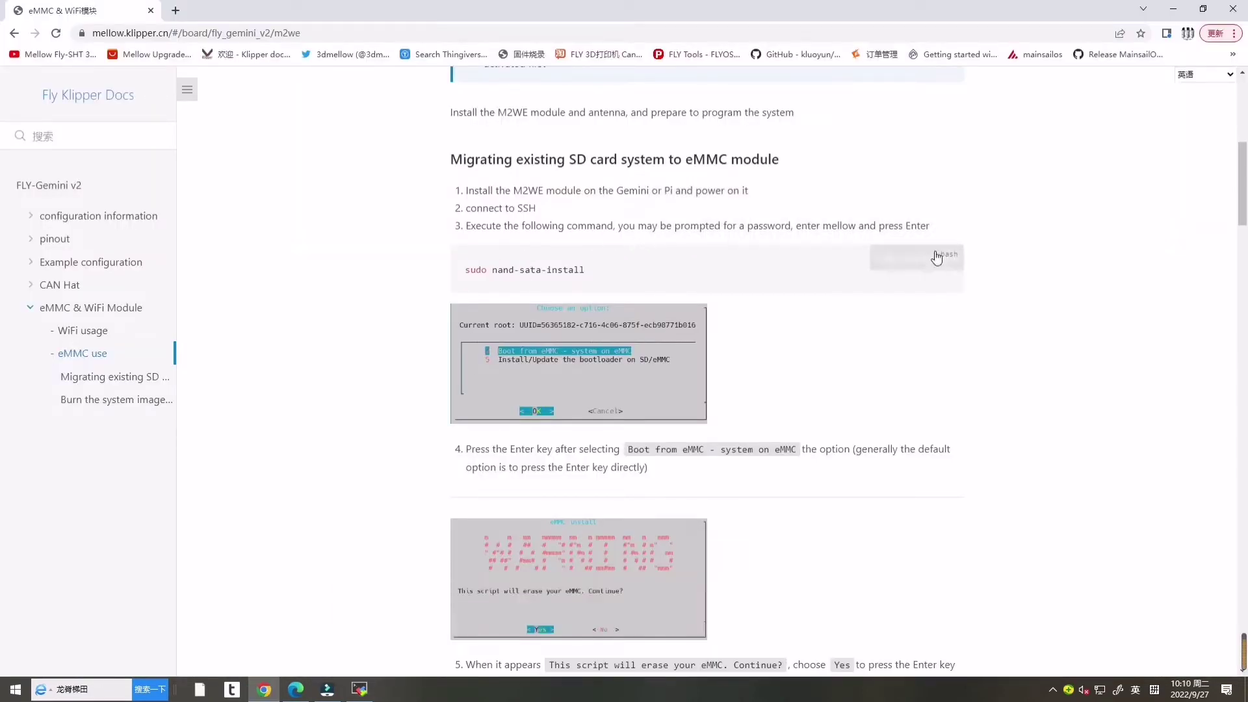
pyautogui.click(876, 257)
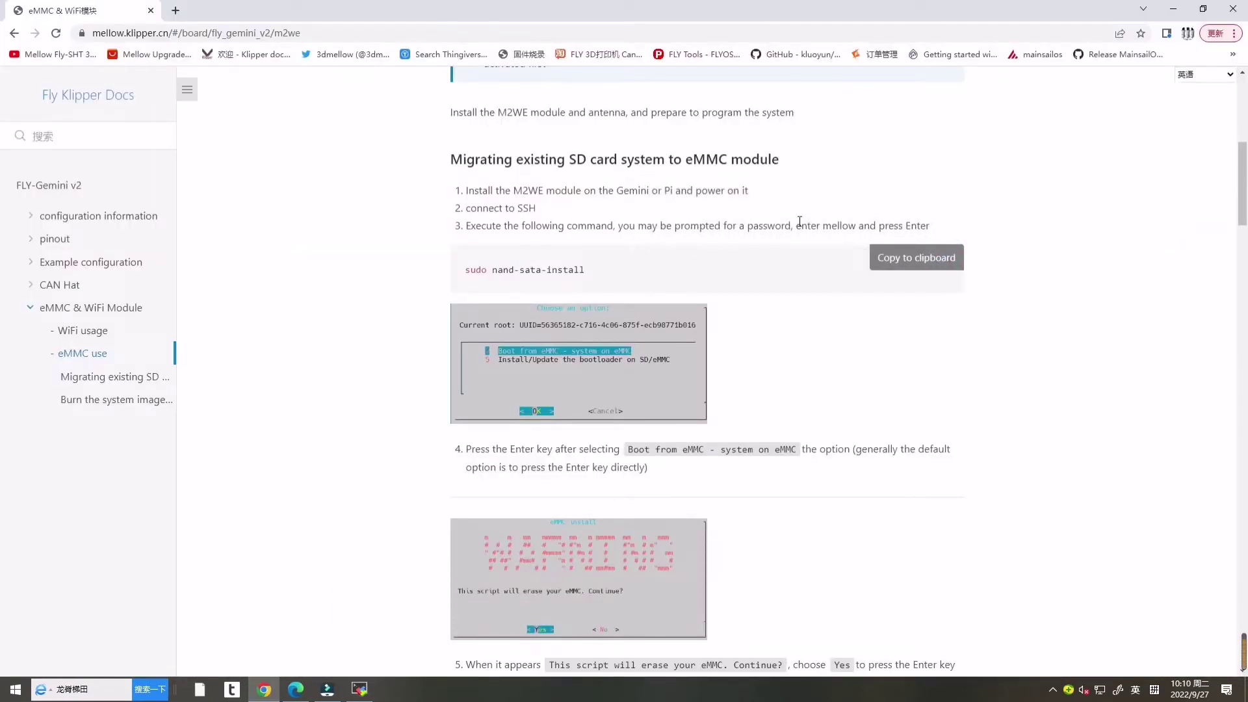
pyautogui.click(362, 693)
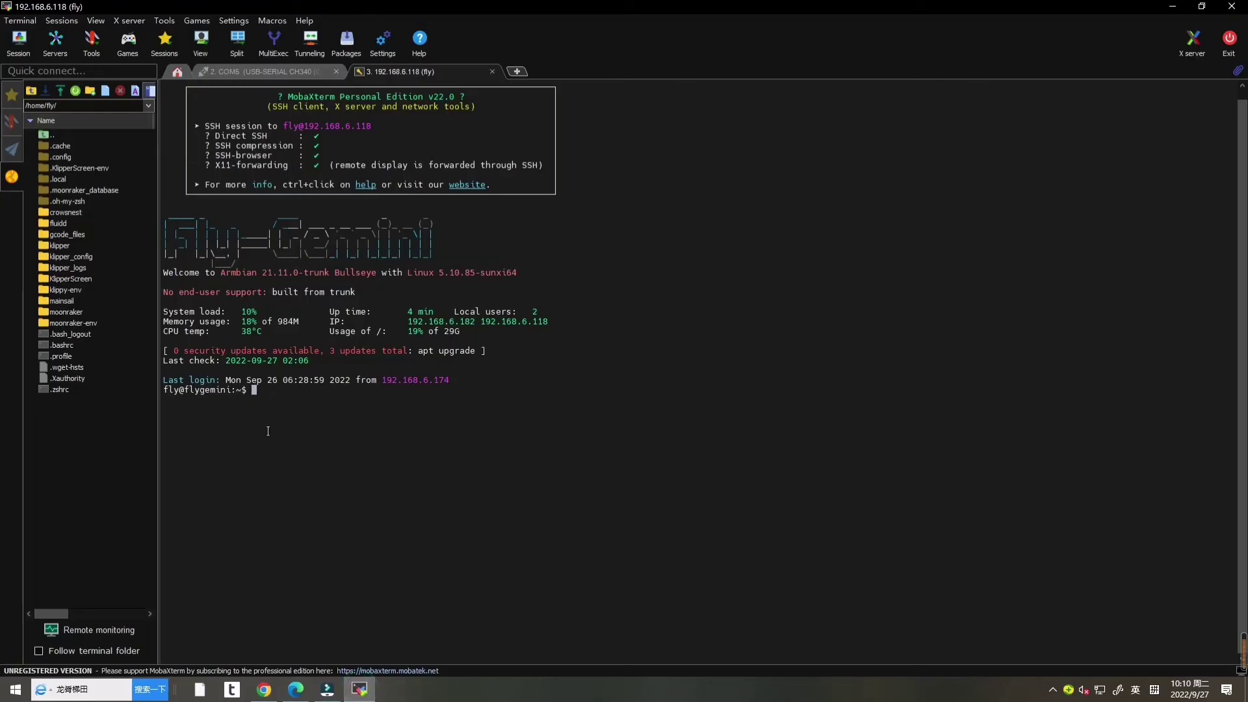
pyautogui.rightClick(301, 390)
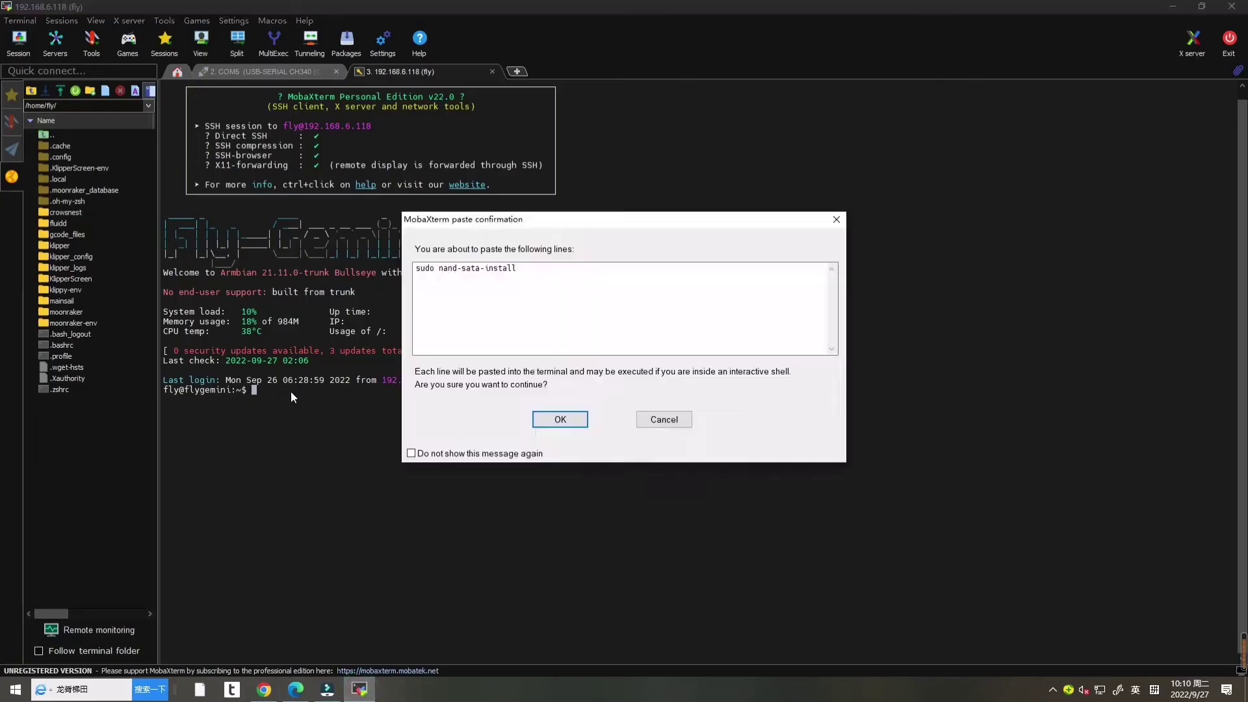
pyautogui.click(552, 420)
pyautogui.rightClick(552, 420)
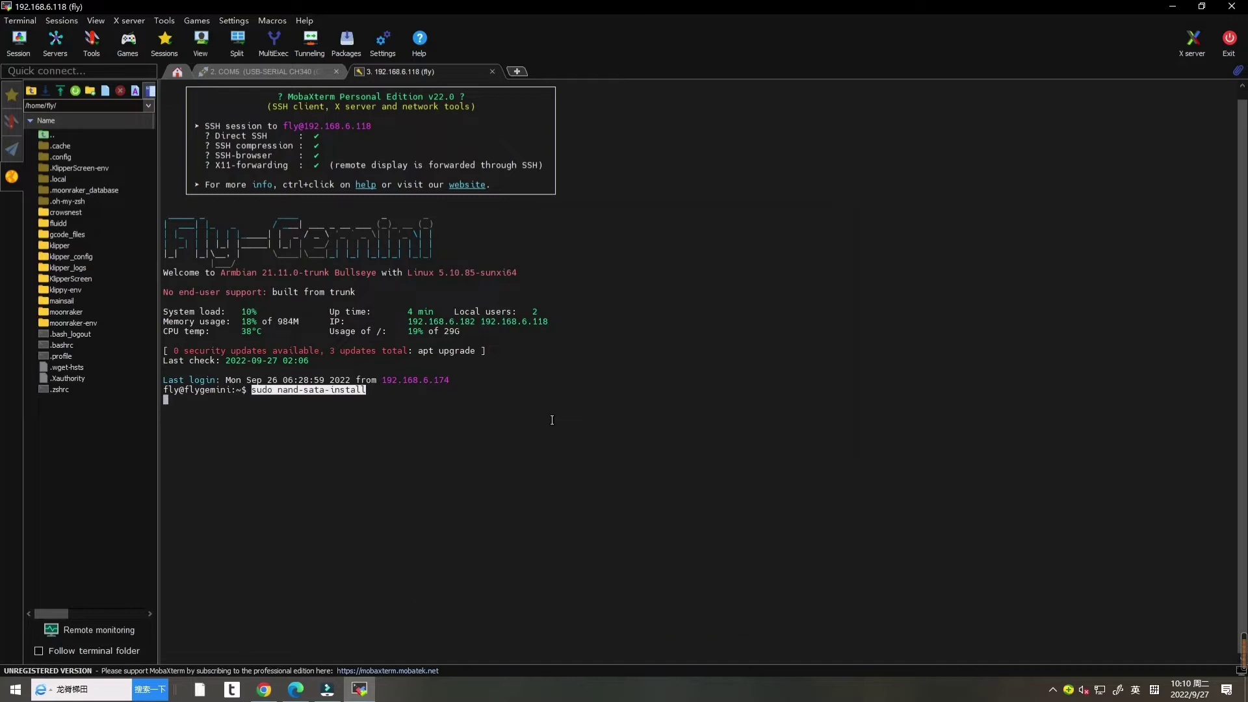
pyautogui.press('Return')
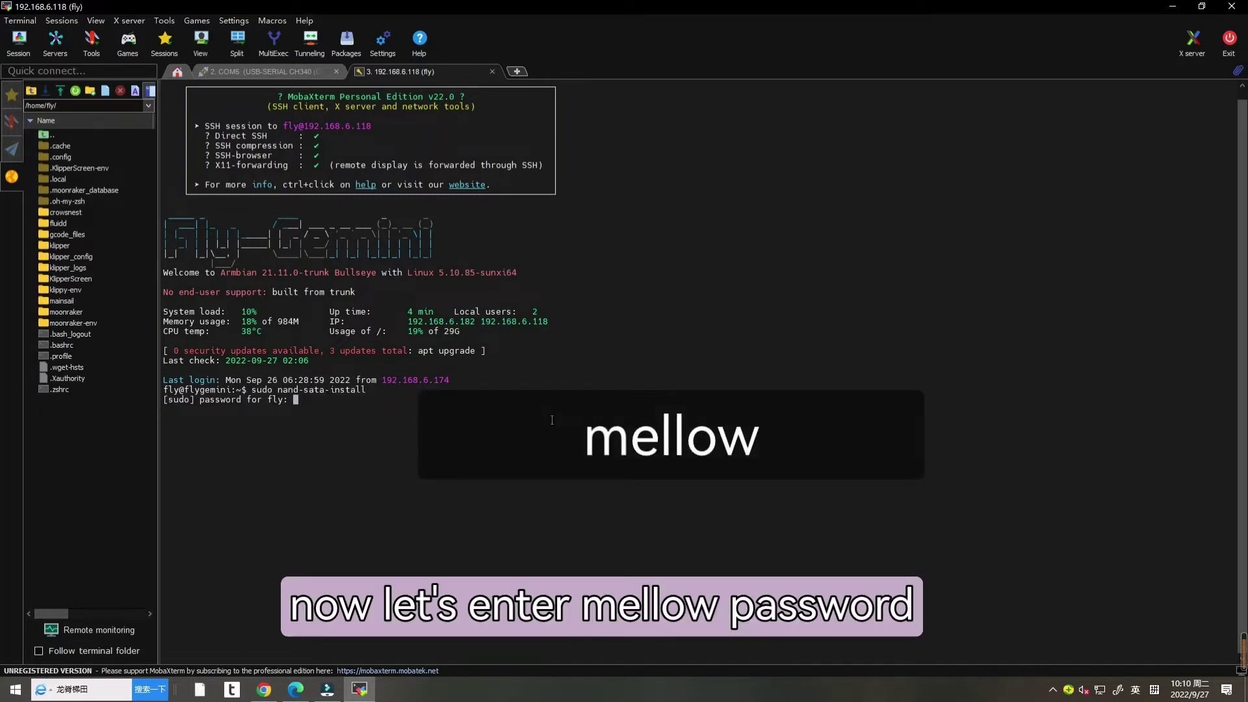
# Step: Enter the sudo password, choose Boot from eMMC, and accept ext4 formatting of /dev/mmcblk2
pyautogui.write('mellow')
pyautogui.press('Return')
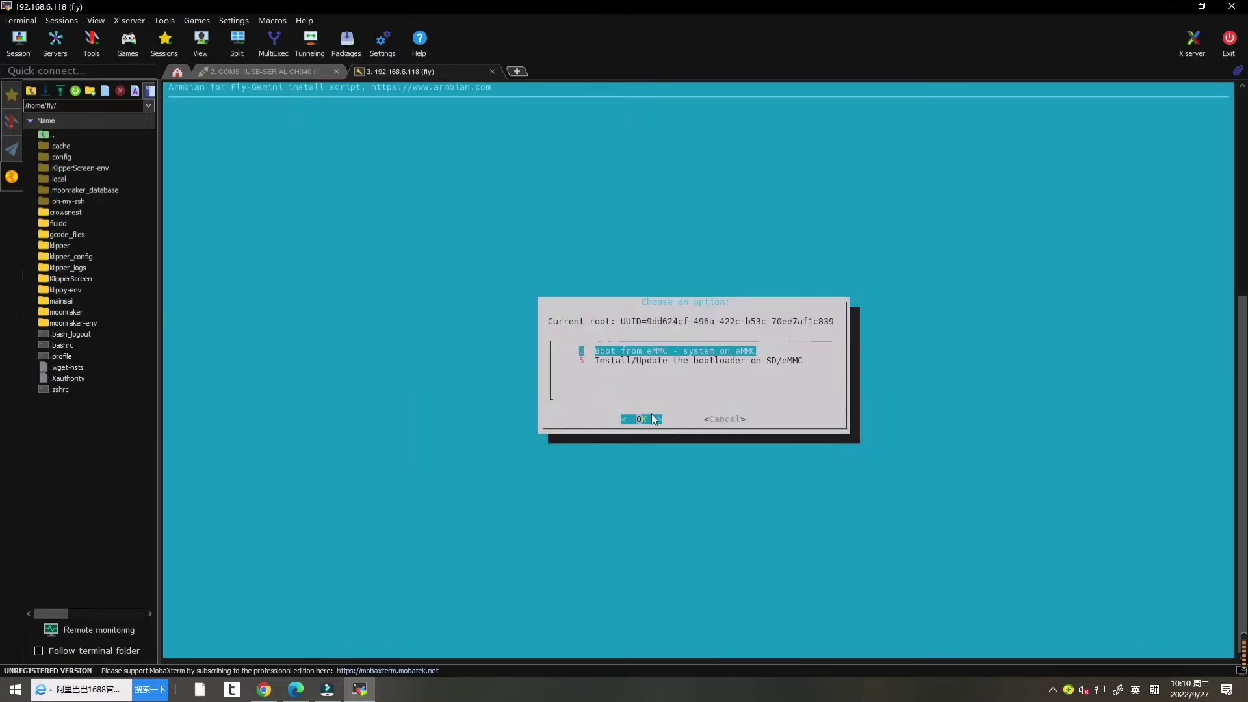
pyautogui.press('Return')
pyautogui.press('Return')
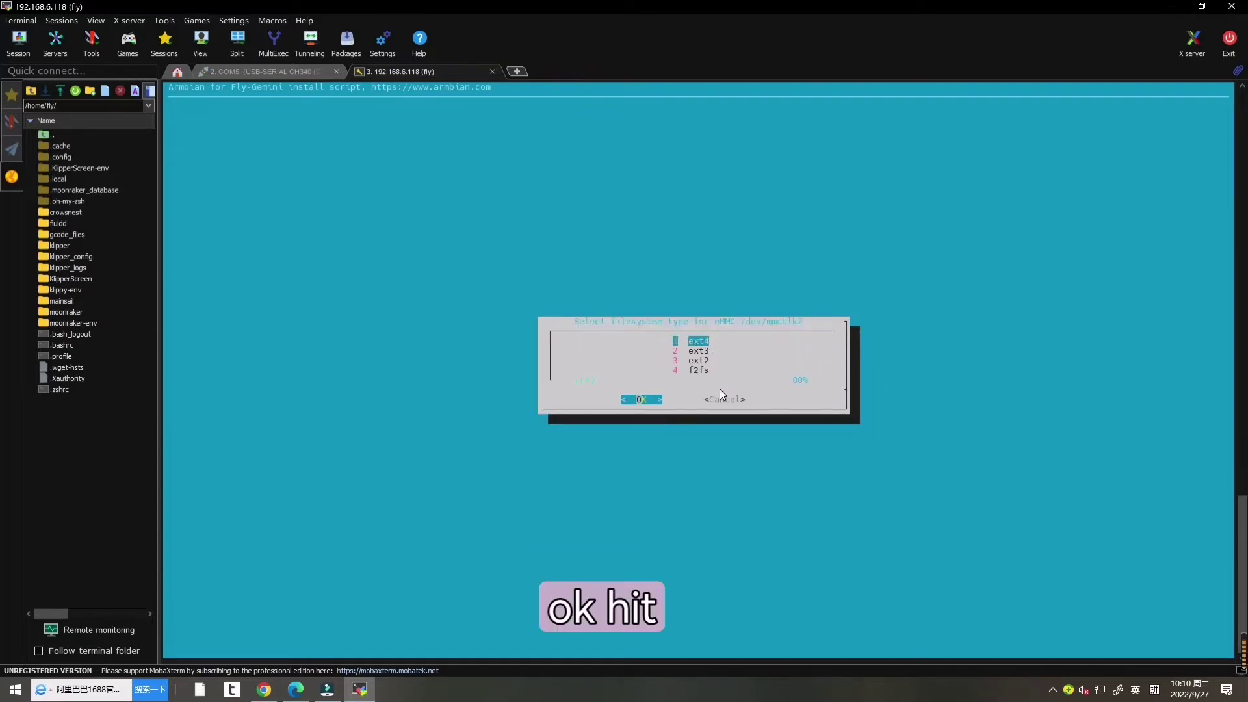
pyautogui.press('Return')
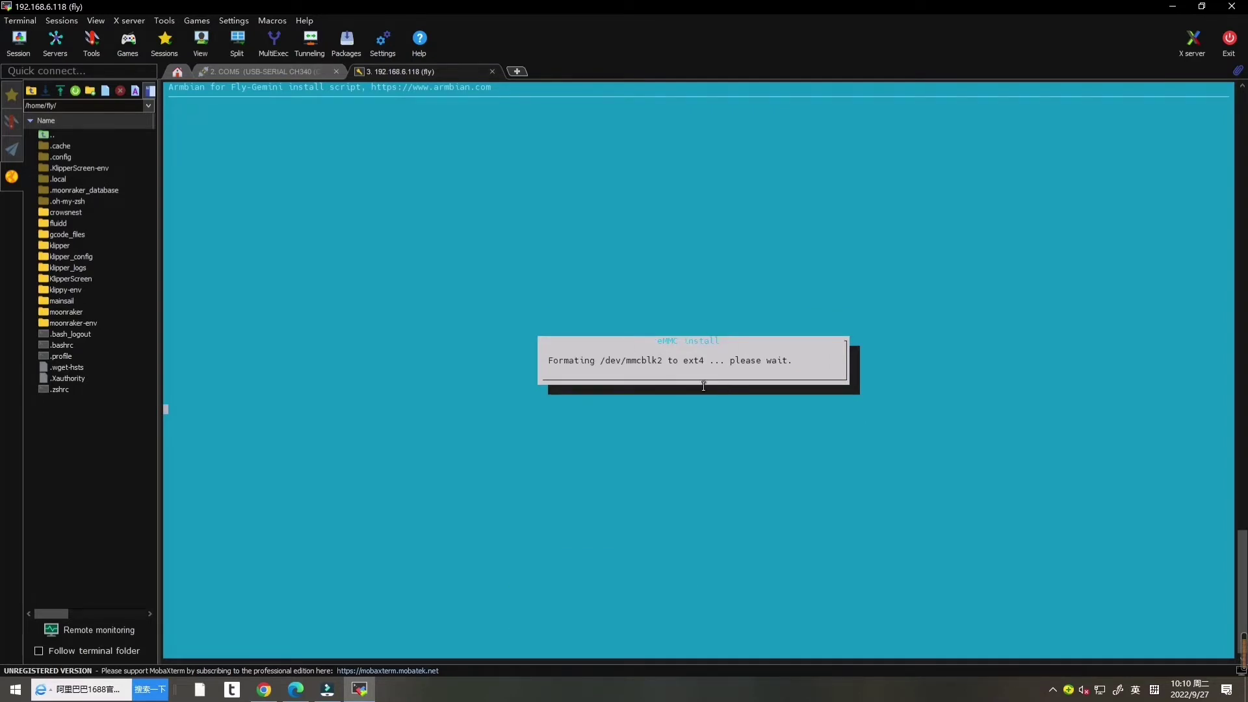
pyautogui.click(262, 696)
pyautogui.scroll(-4, 544, 131)
pyautogui.scroll(-2, 628, 260)
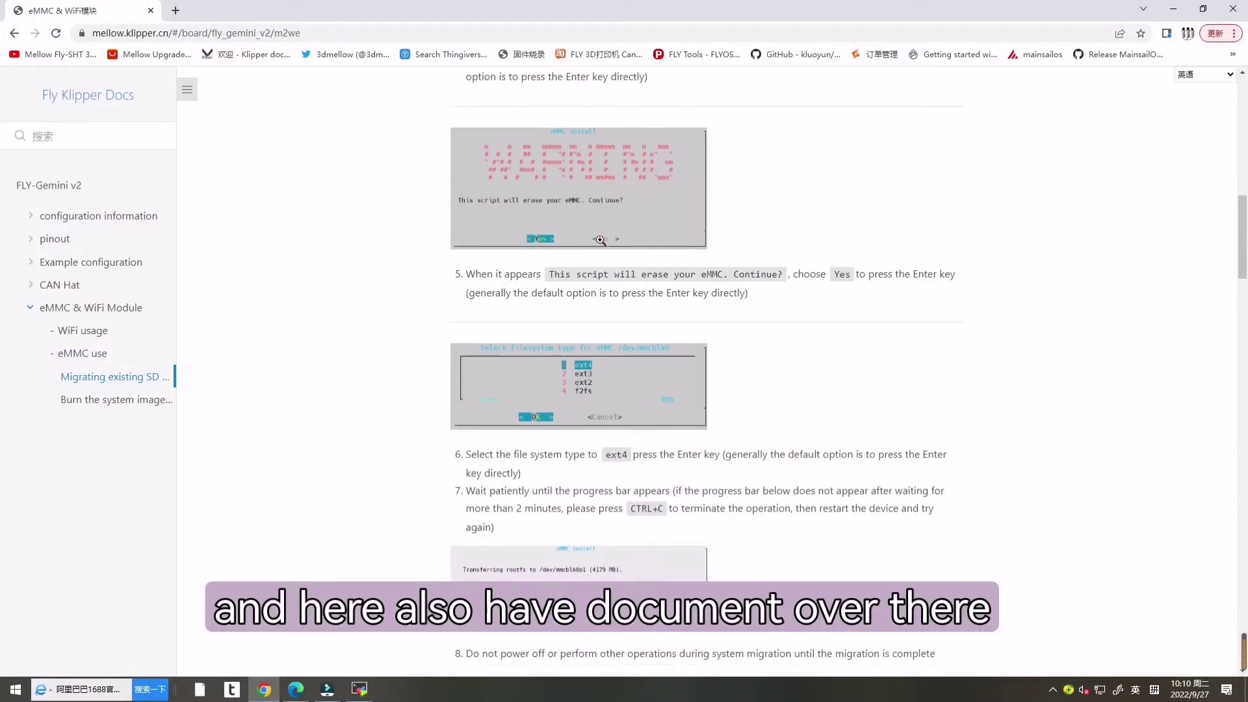
pyautogui.scroll(-2, 629, 260)
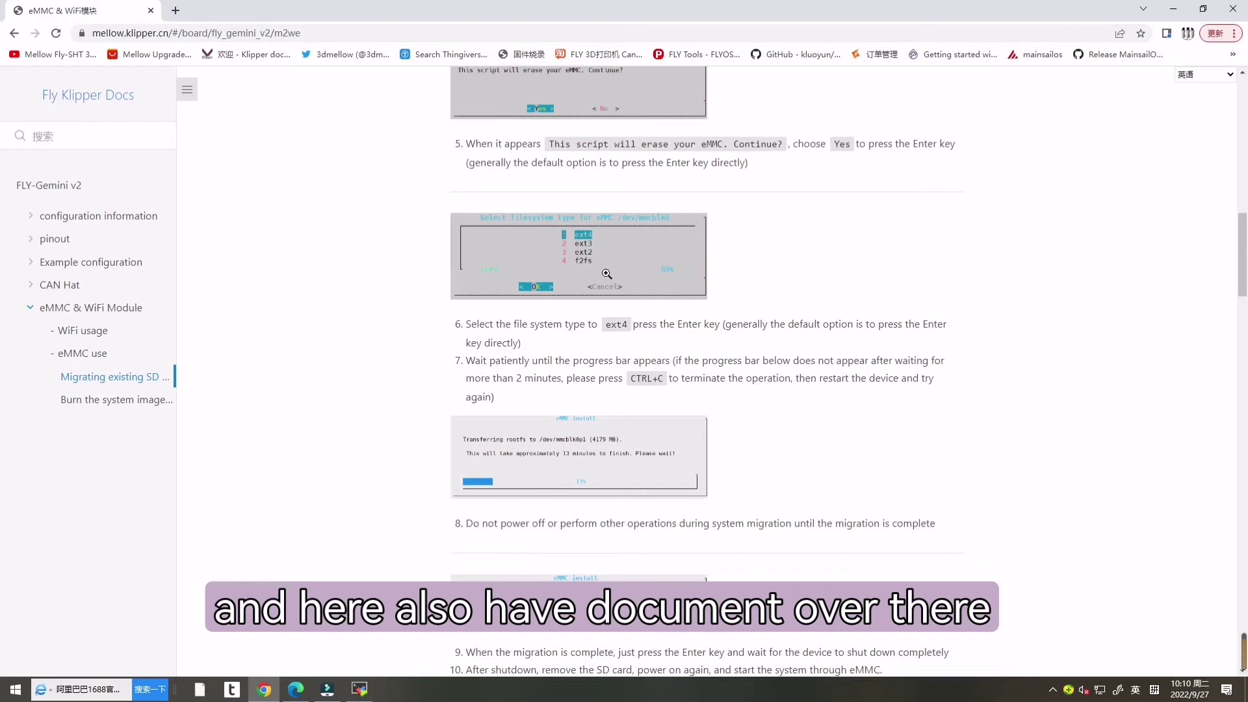
pyautogui.scroll(-2, 628, 280)
pyautogui.scroll(-1, 627, 305)
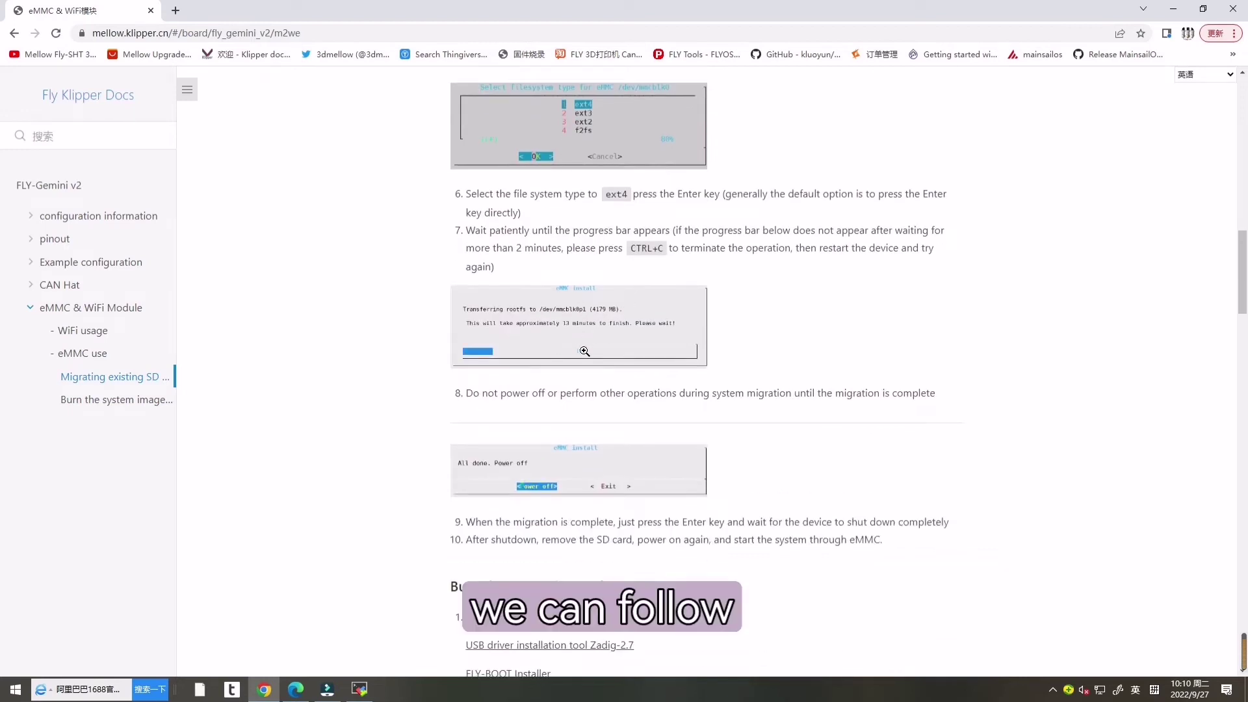
pyautogui.scroll(-1, 584, 352)
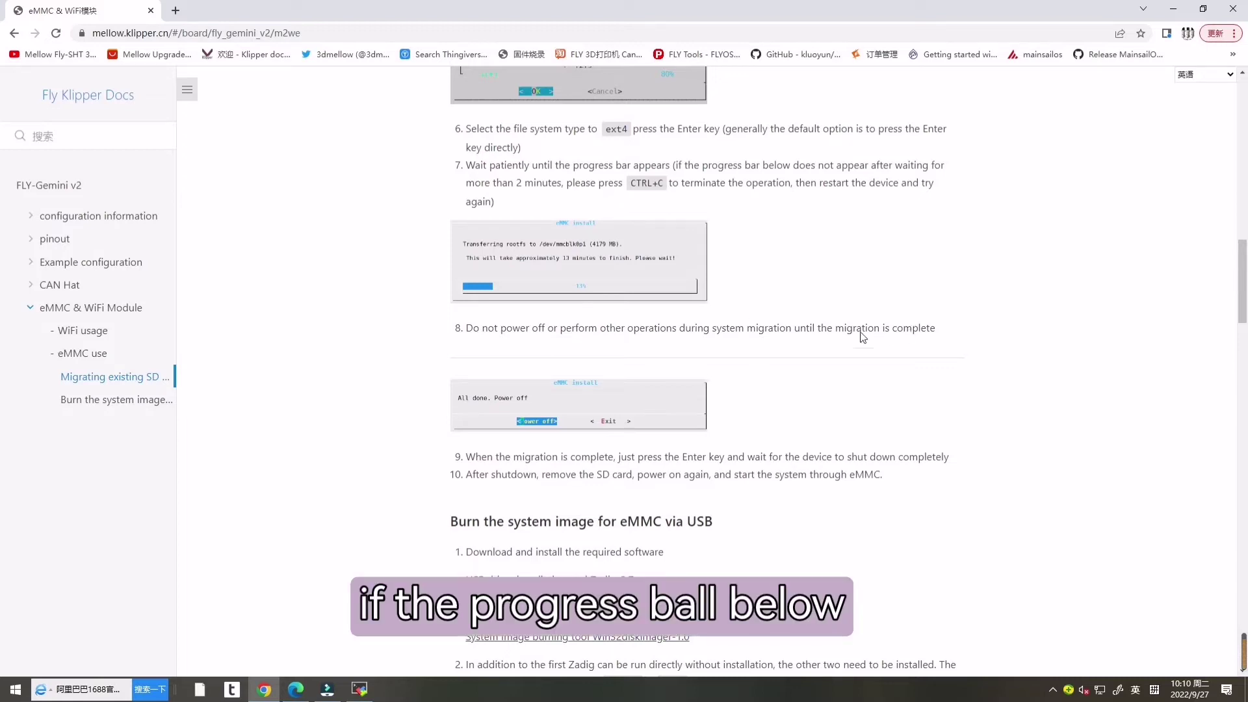
pyautogui.click(361, 691)
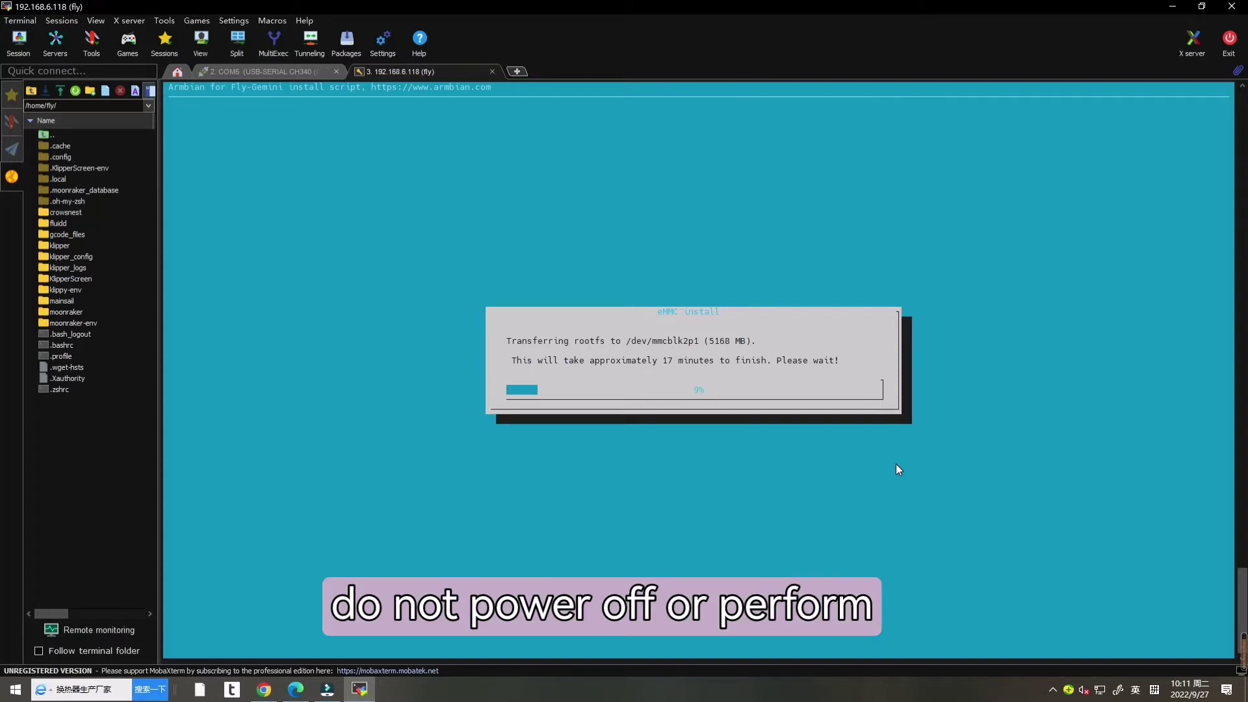
# Step: Check the migration docs while the rootfs transfer runs, then confirm Power off when done
pyautogui.hotkey('alt', 'Tab')
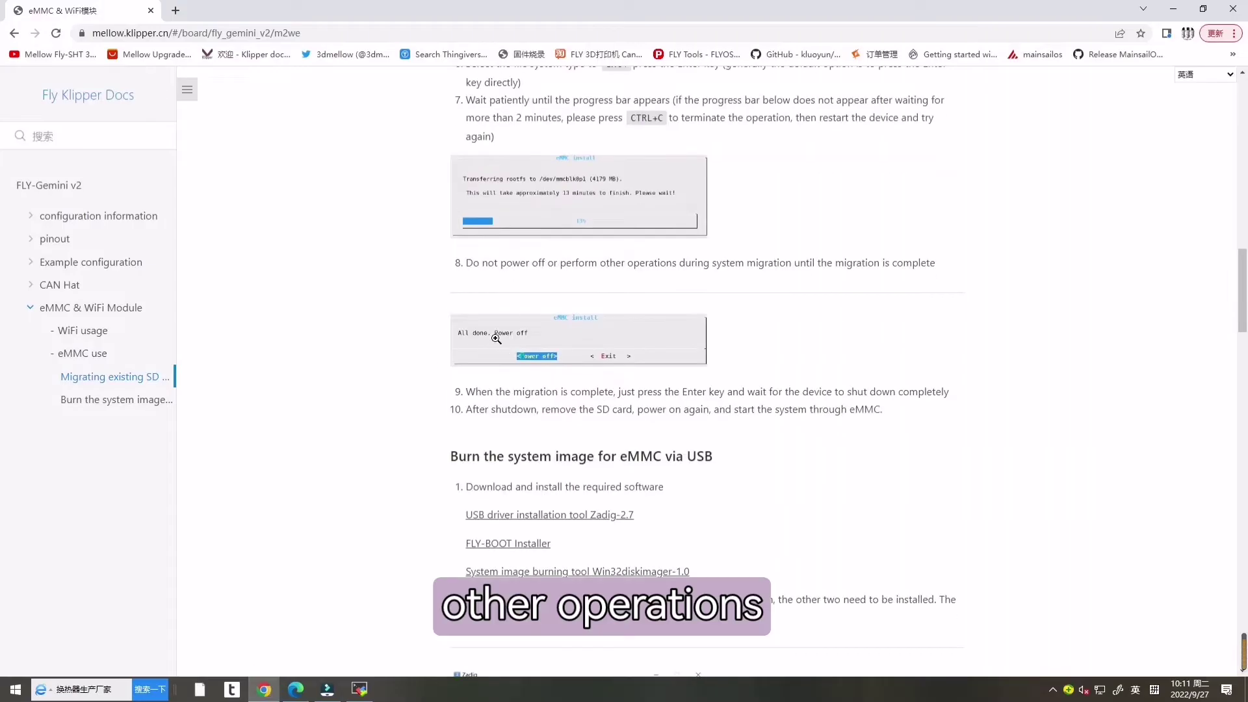
pyautogui.hotkey('alt', 'Tab')
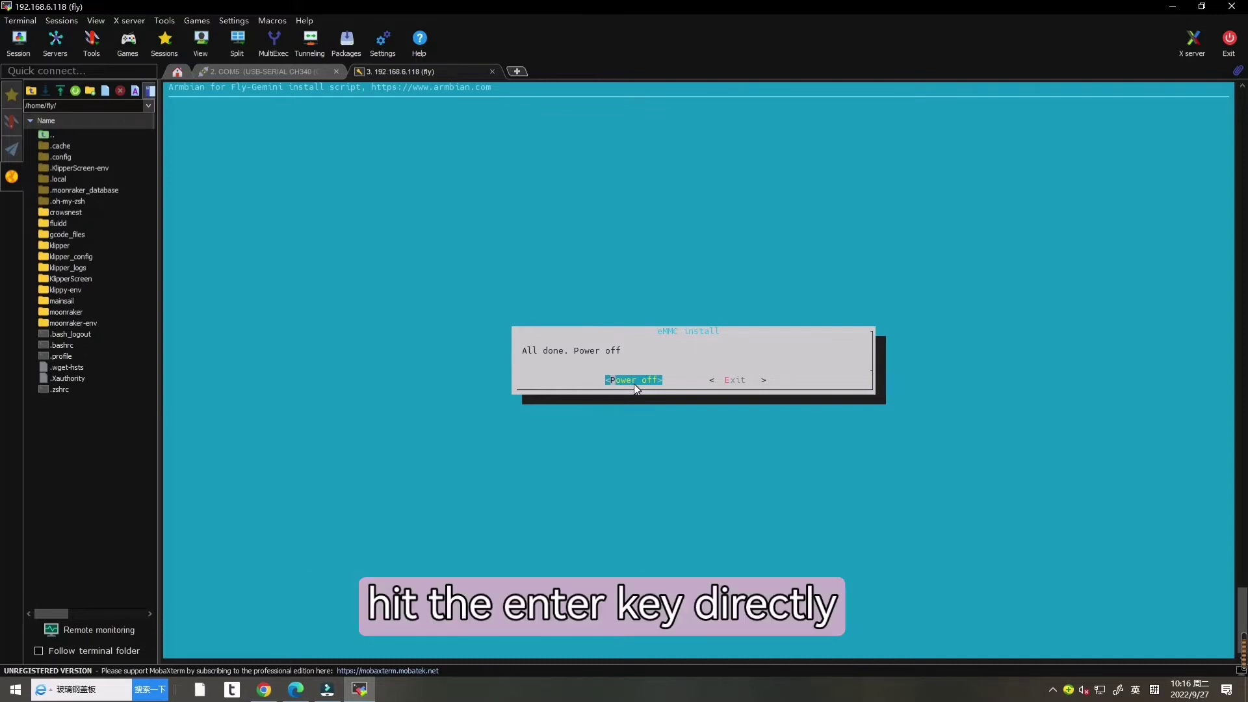
pyautogui.press('Return')
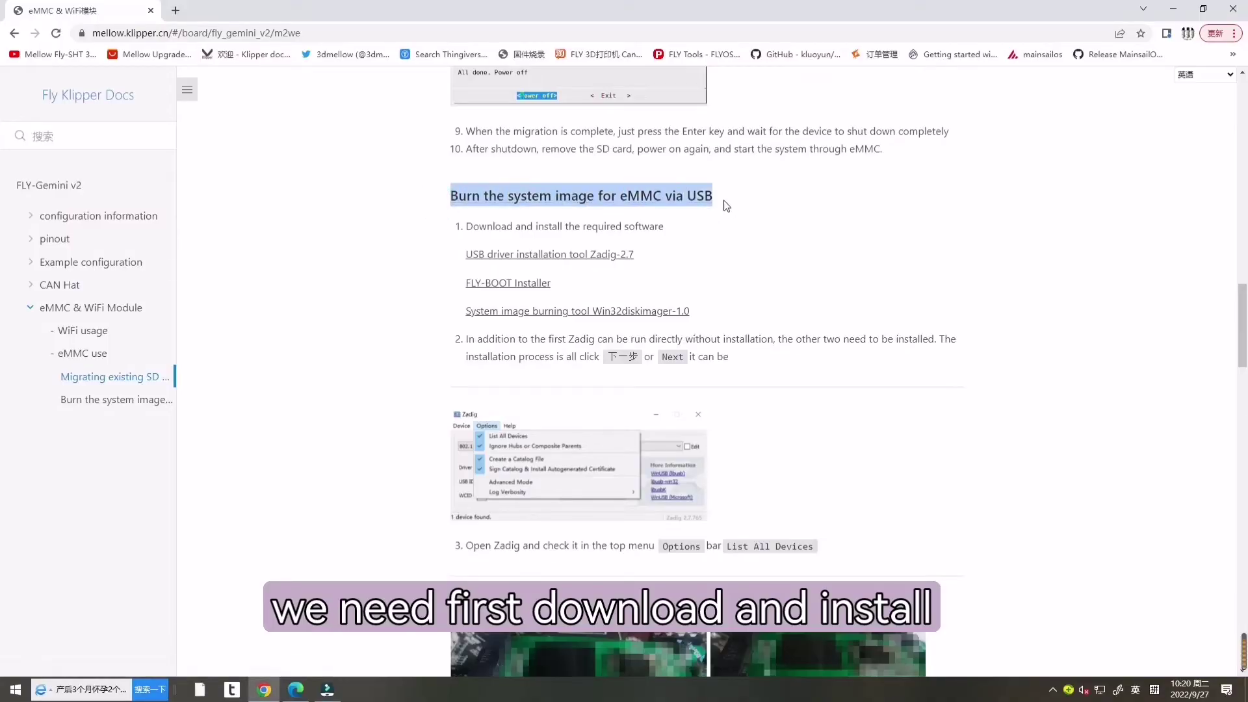
# Step: Read through the 'Burn the system image for eMMC via USB' section, then minimize Chrome
pyautogui.click(798, 237)
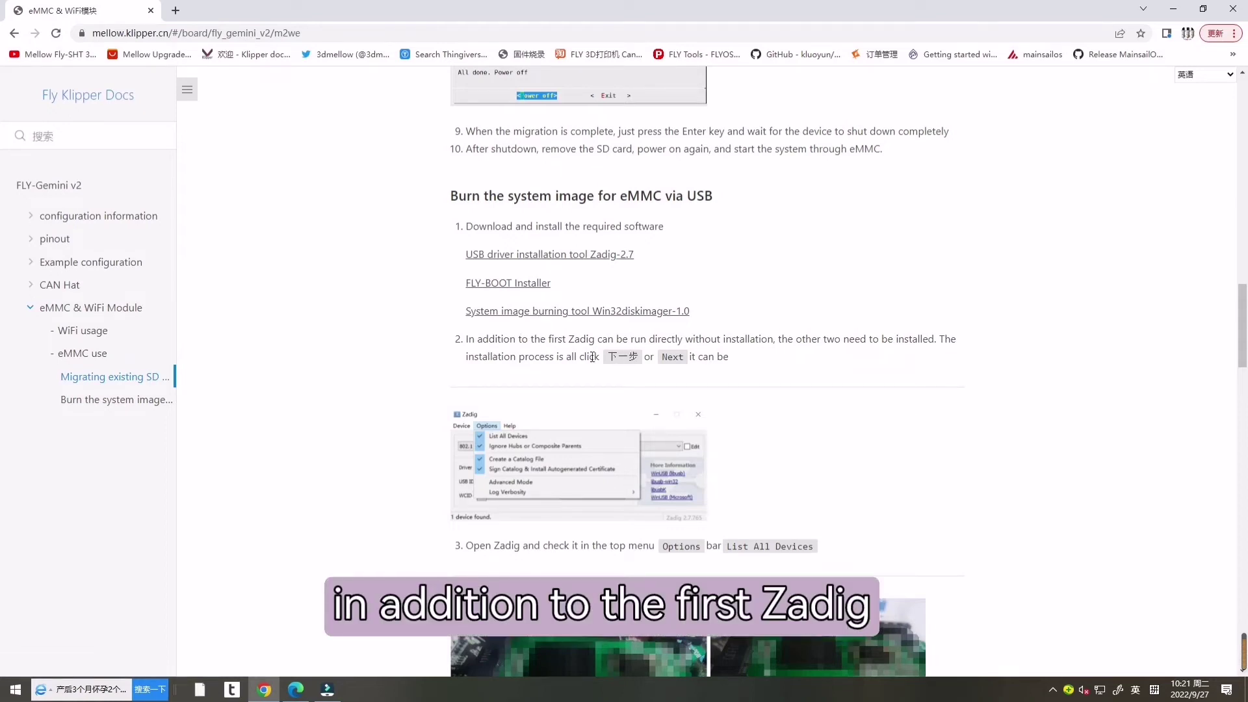
pyautogui.scroll(-3, 662, 388)
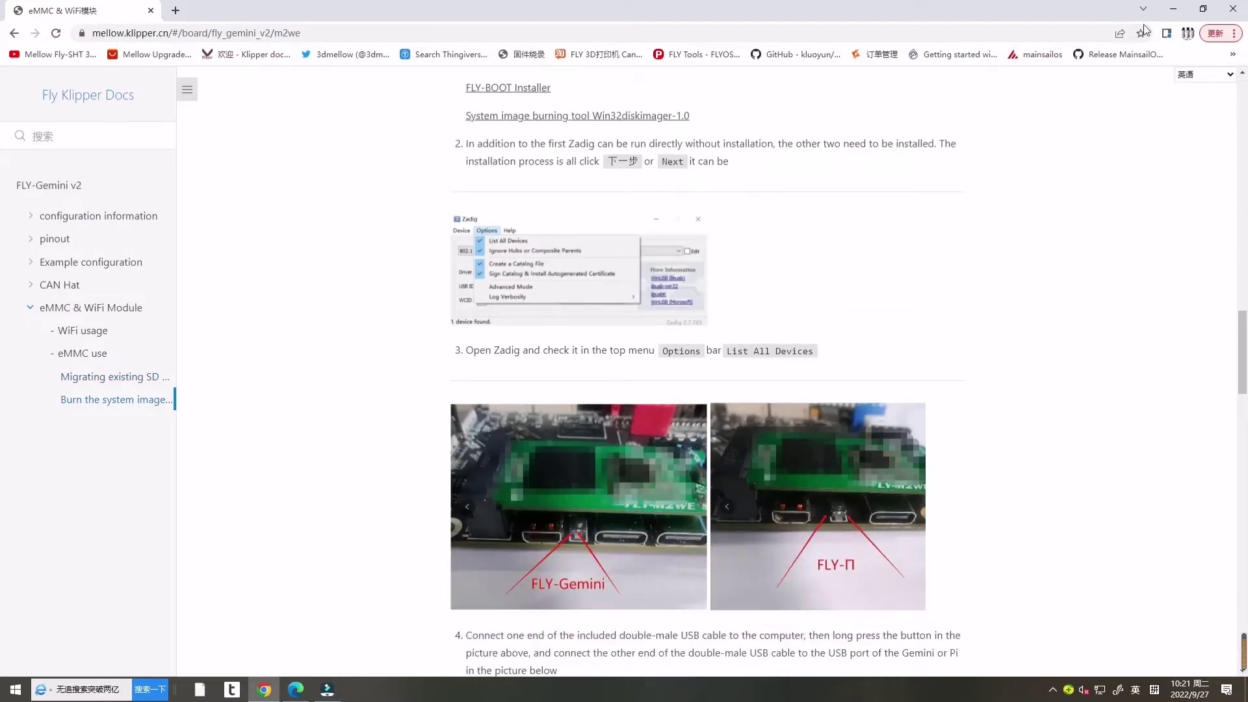
pyautogui.click(1174, 9)
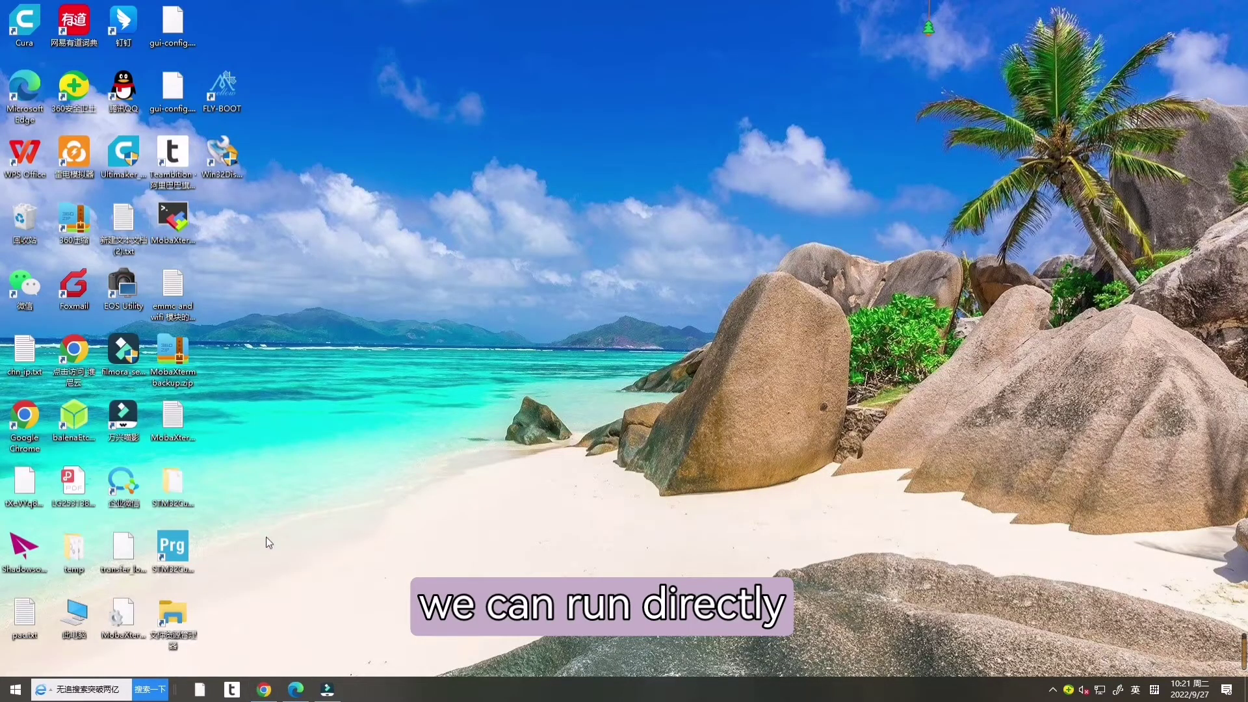
# Step: Open File Explorer from the desktop to reach the downloaded zadig-2.7.exe
pyautogui.doubleClick(176, 620)
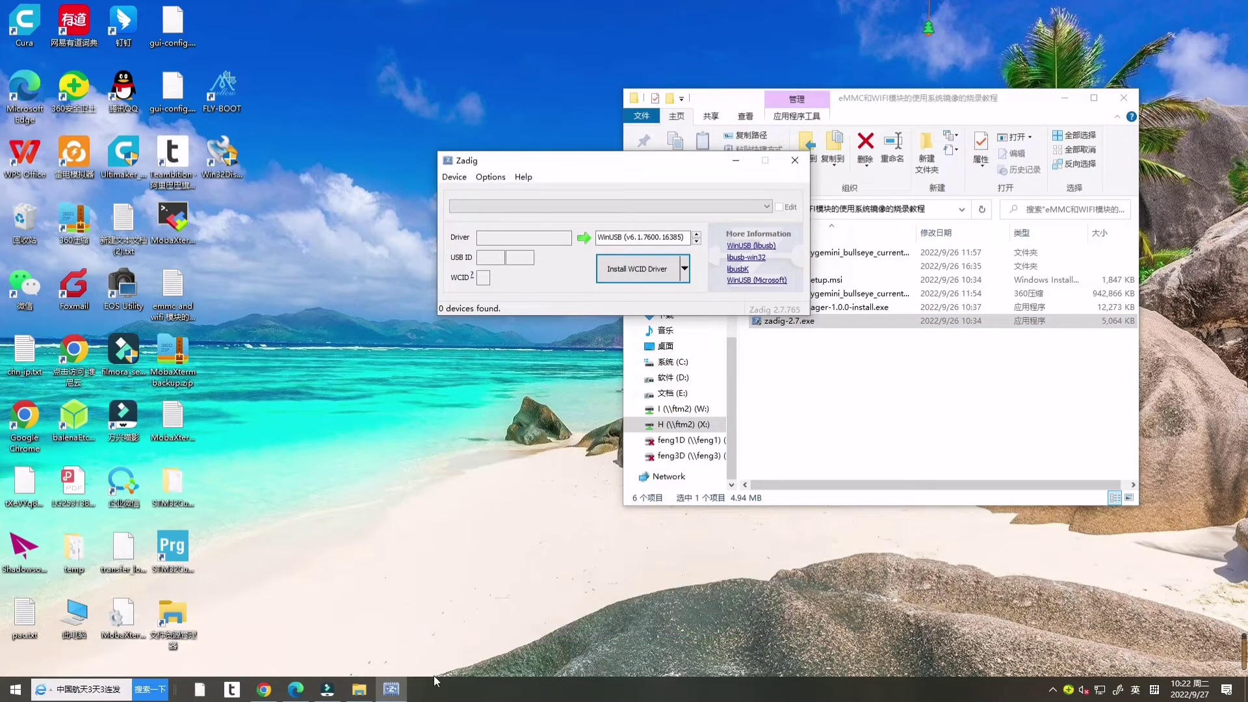
# Step: List all devices in Zadig and select Unknown Device #1 with USB ID 1F3A EFE8
pyautogui.click(263, 689)
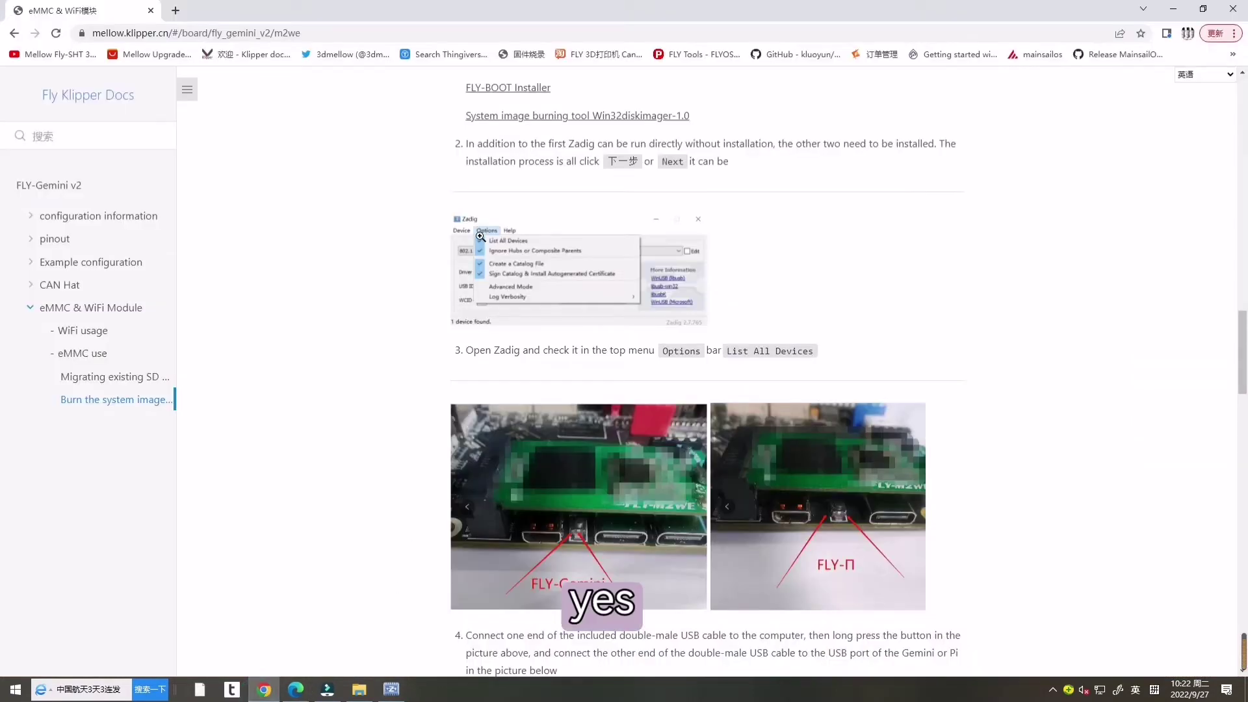
pyautogui.scroll(-1, 484, 390)
pyautogui.click(391, 689)
pyautogui.click(489, 177)
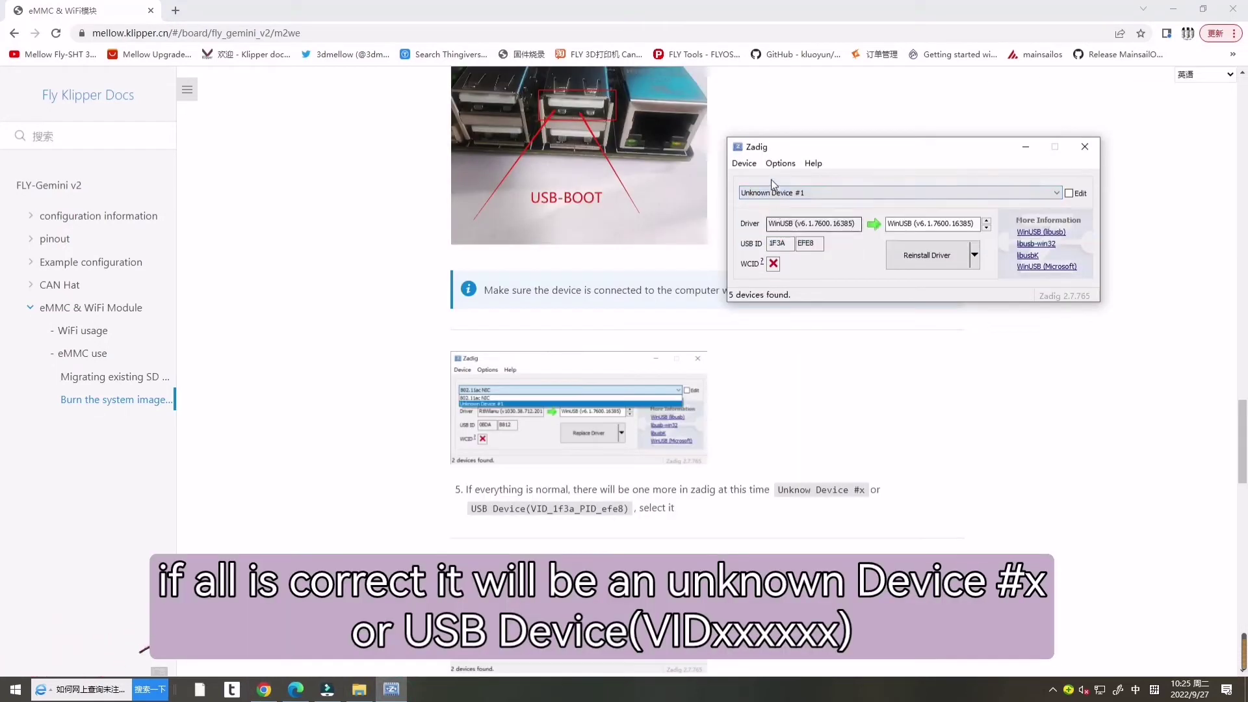
pyautogui.scroll(-1, 612, 454)
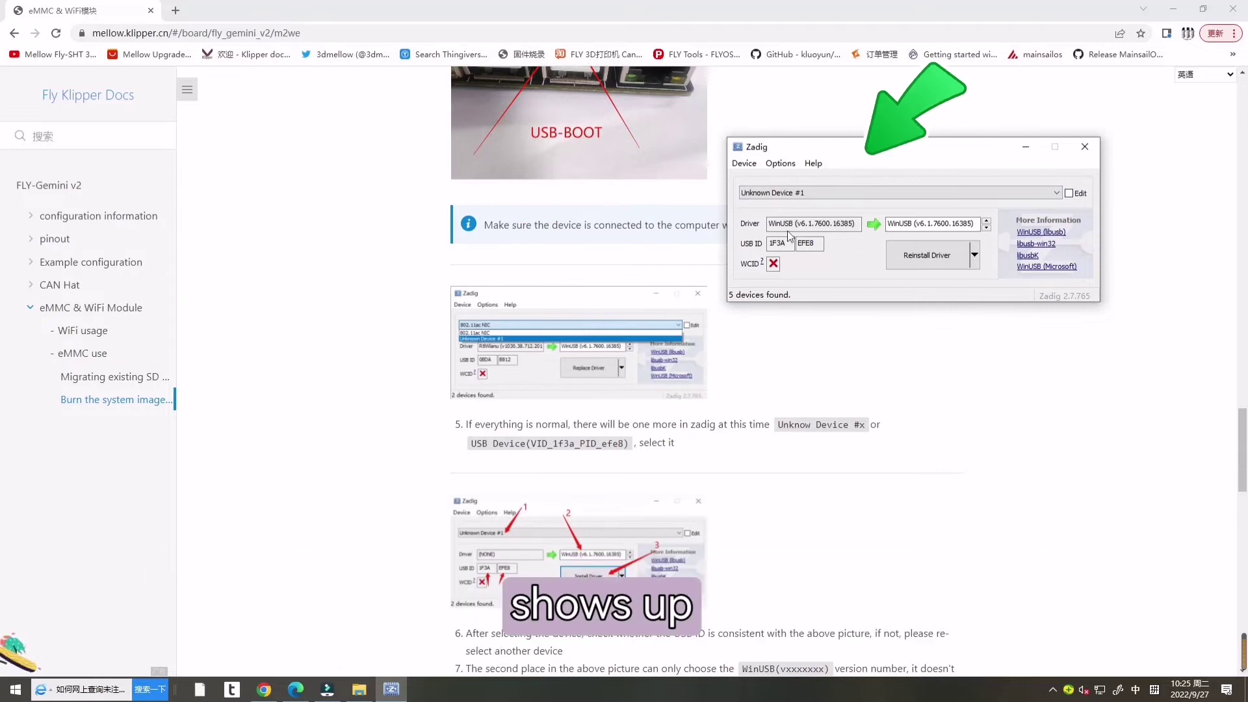
pyautogui.click(801, 239)
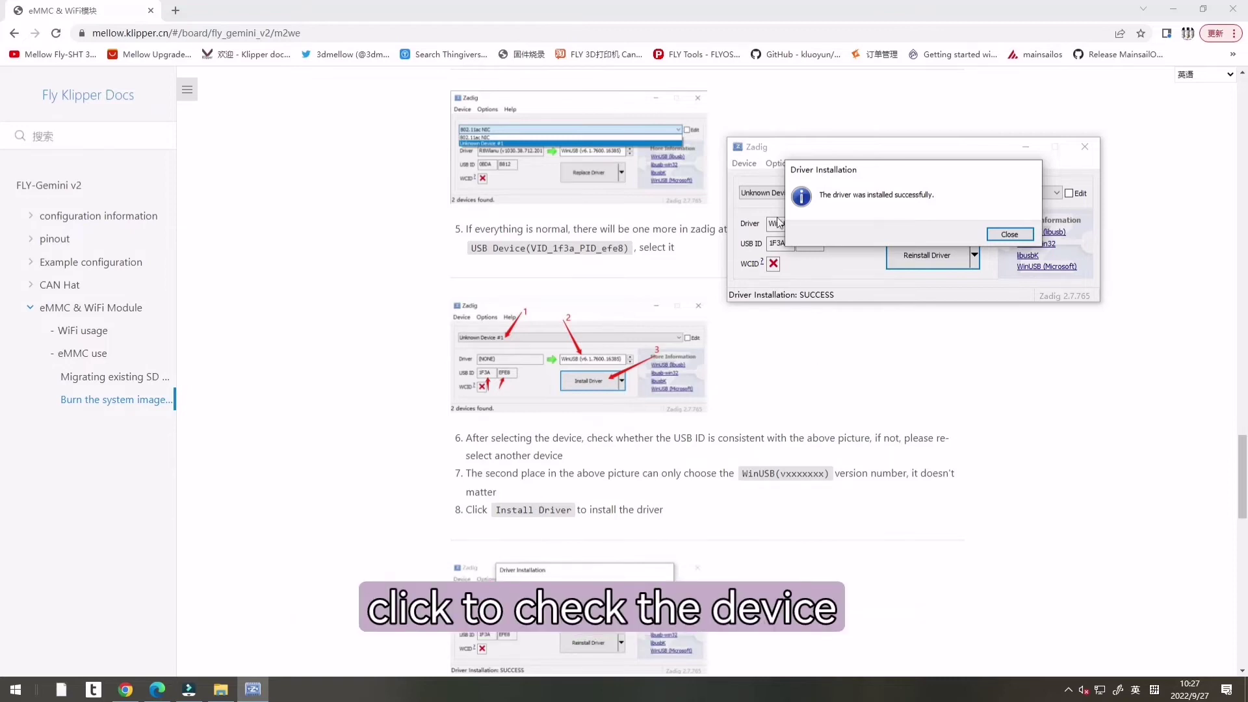
# Step: Dismiss the WinUSB driver-installed success message and exit Zadig
pyautogui.click(1009, 234)
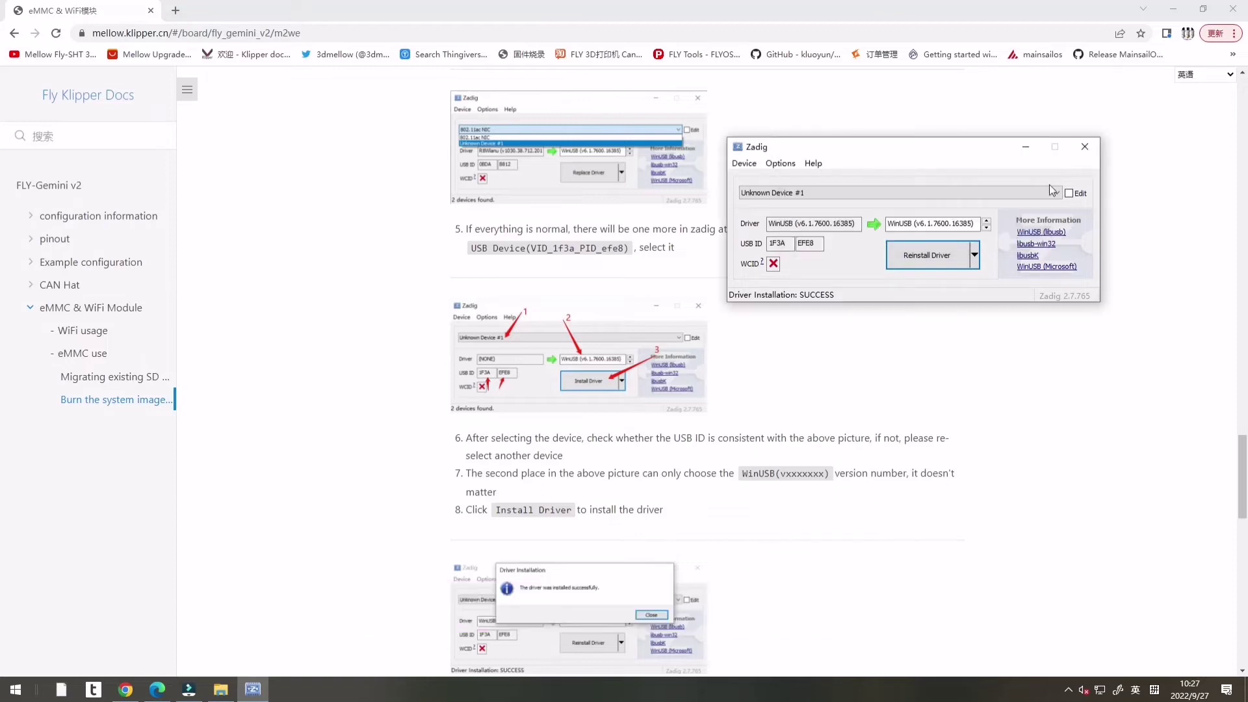
pyautogui.click(1089, 154)
pyautogui.scroll(-8, 1089, 156)
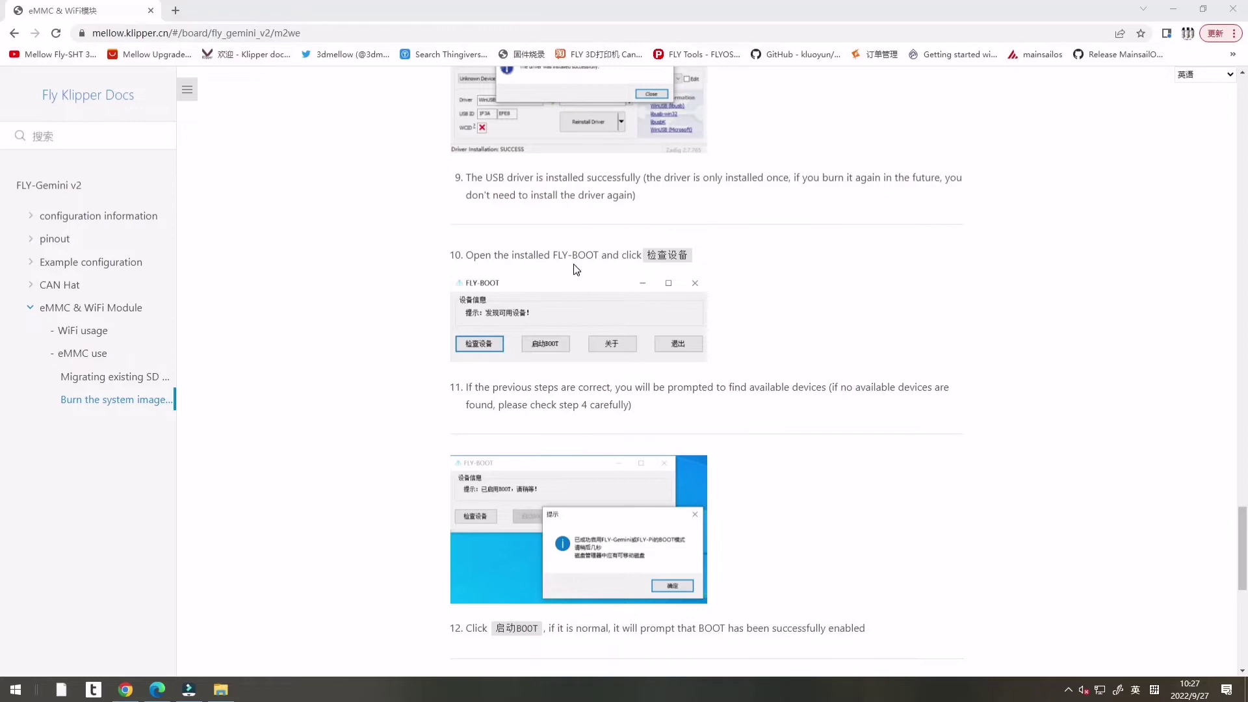
# Step: Launch FLY-BOOT, detect the Gemini board with 检查设备, and enable its BOOT mode
pyautogui.doubleClick(666, 252)
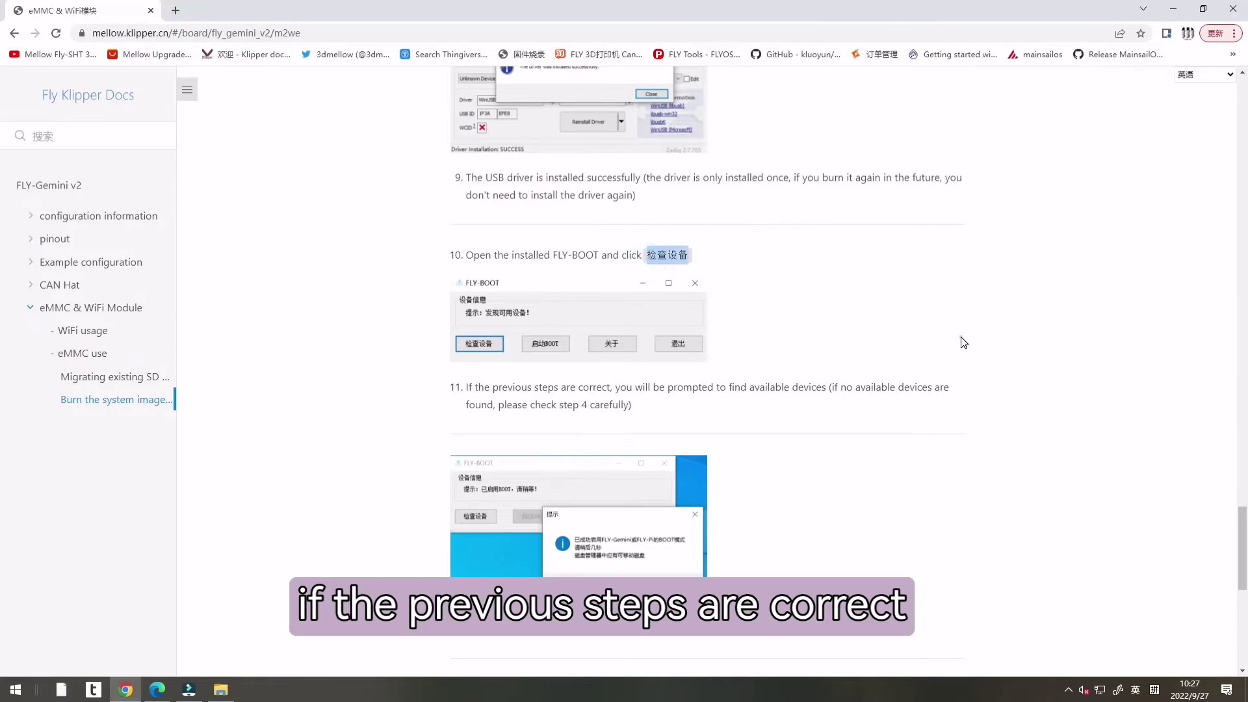
pyautogui.click(1172, 9)
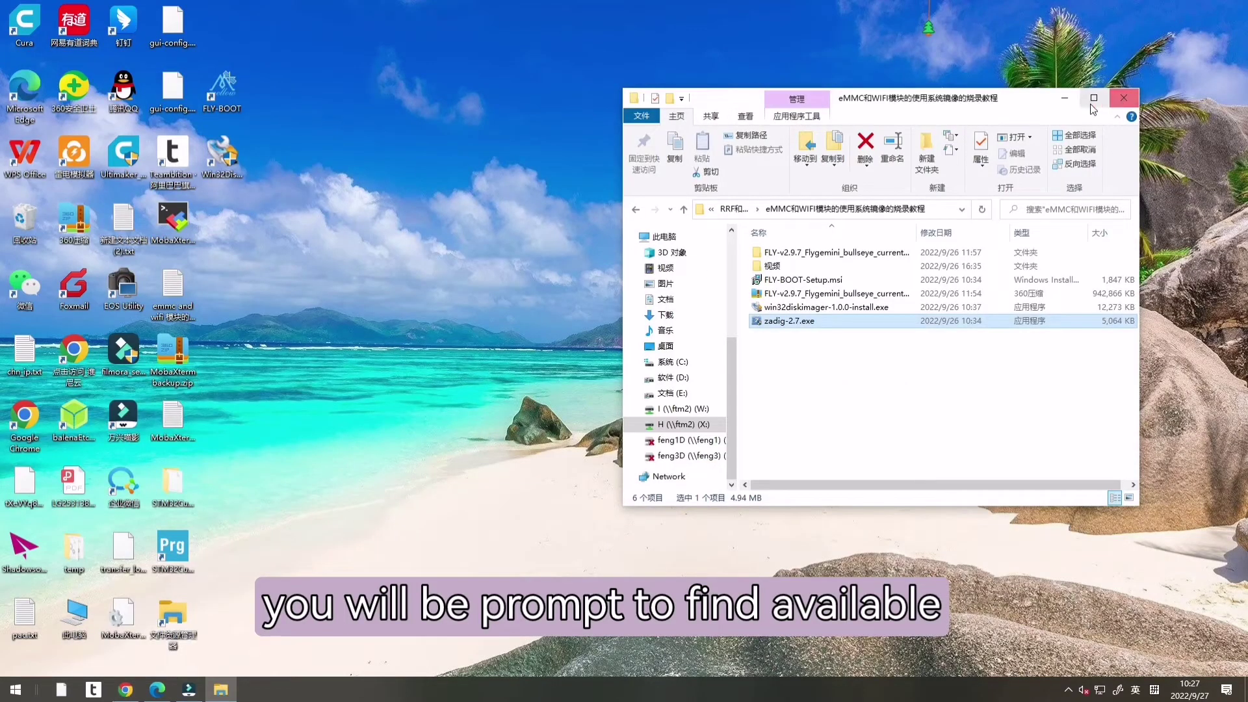
pyautogui.click(1065, 99)
pyautogui.doubleClick(217, 97)
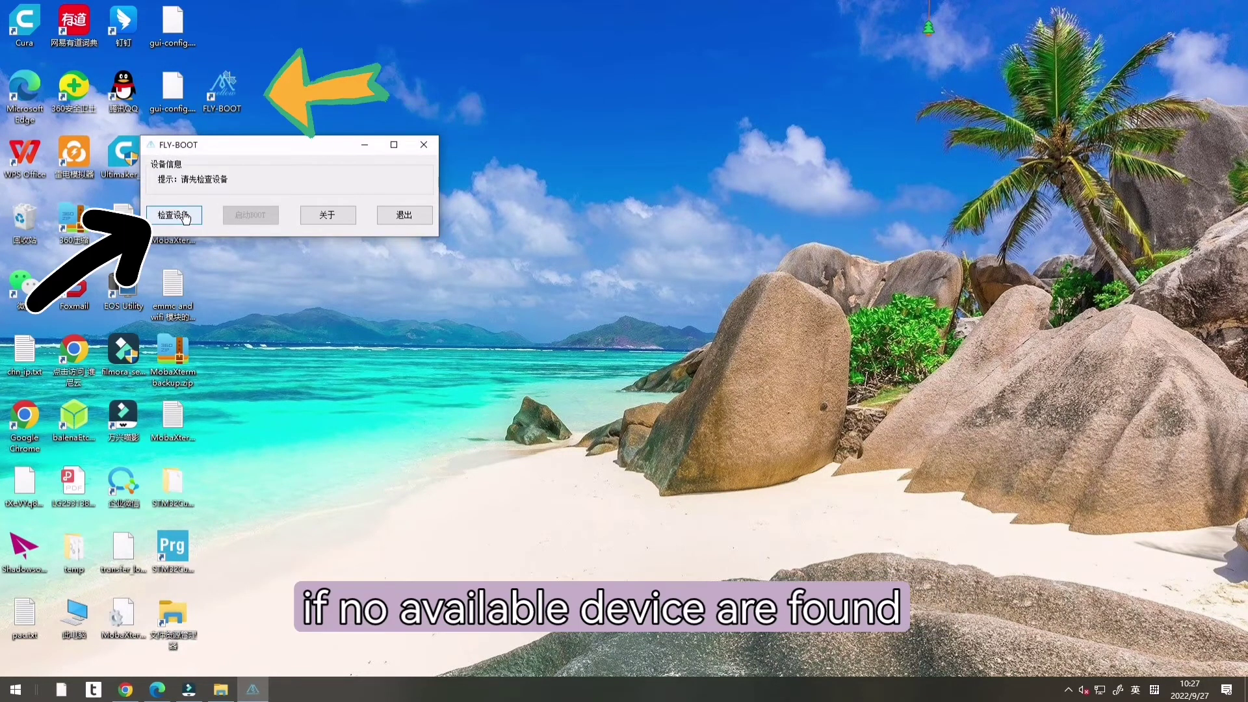
pyautogui.click(185, 215)
pyautogui.moveTo(260, 145); pyautogui.dragTo(571, 146)
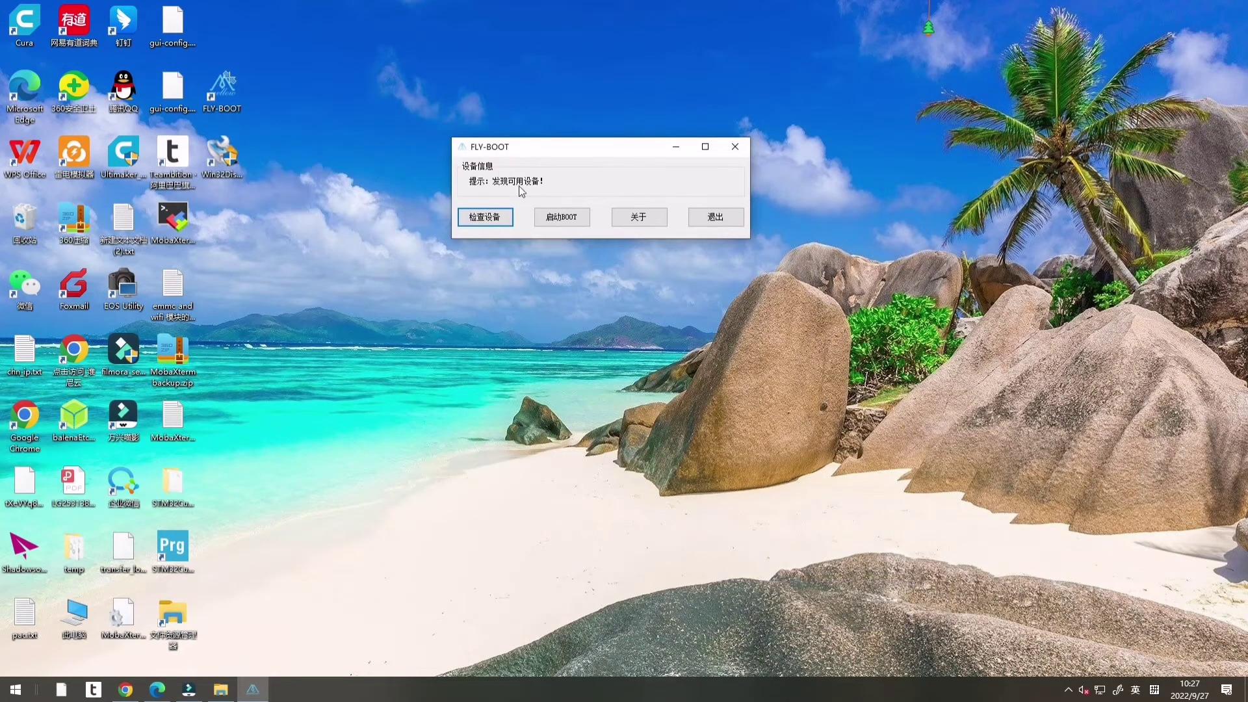
pyautogui.click(557, 223)
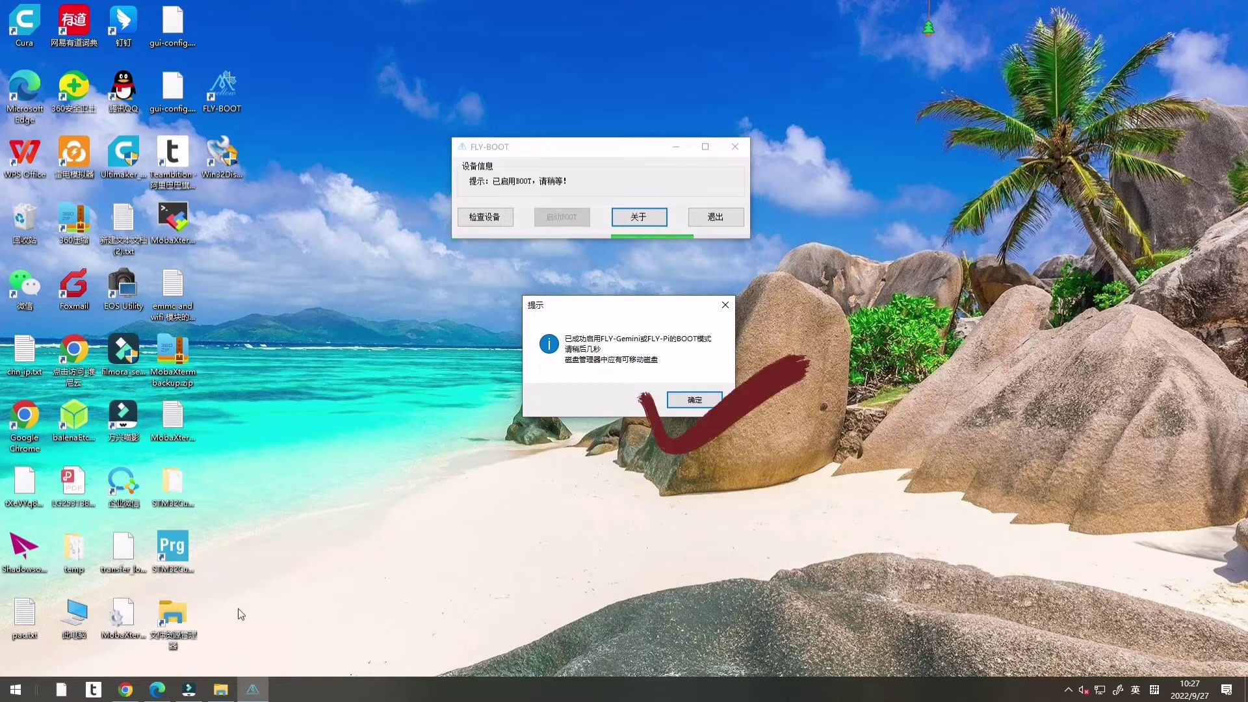
# Step: Review the step 12 success description on the Fly Klipper Docs page
pyautogui.click(125, 689)
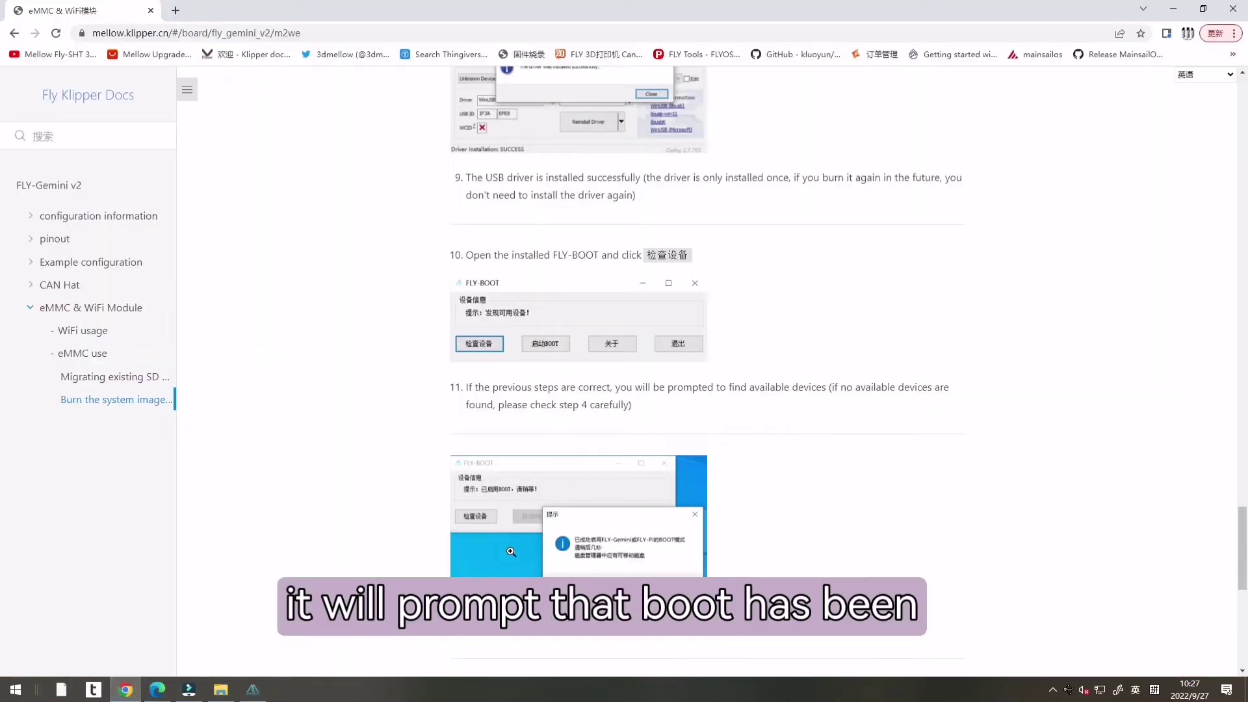
pyautogui.scroll(-4, 511, 551)
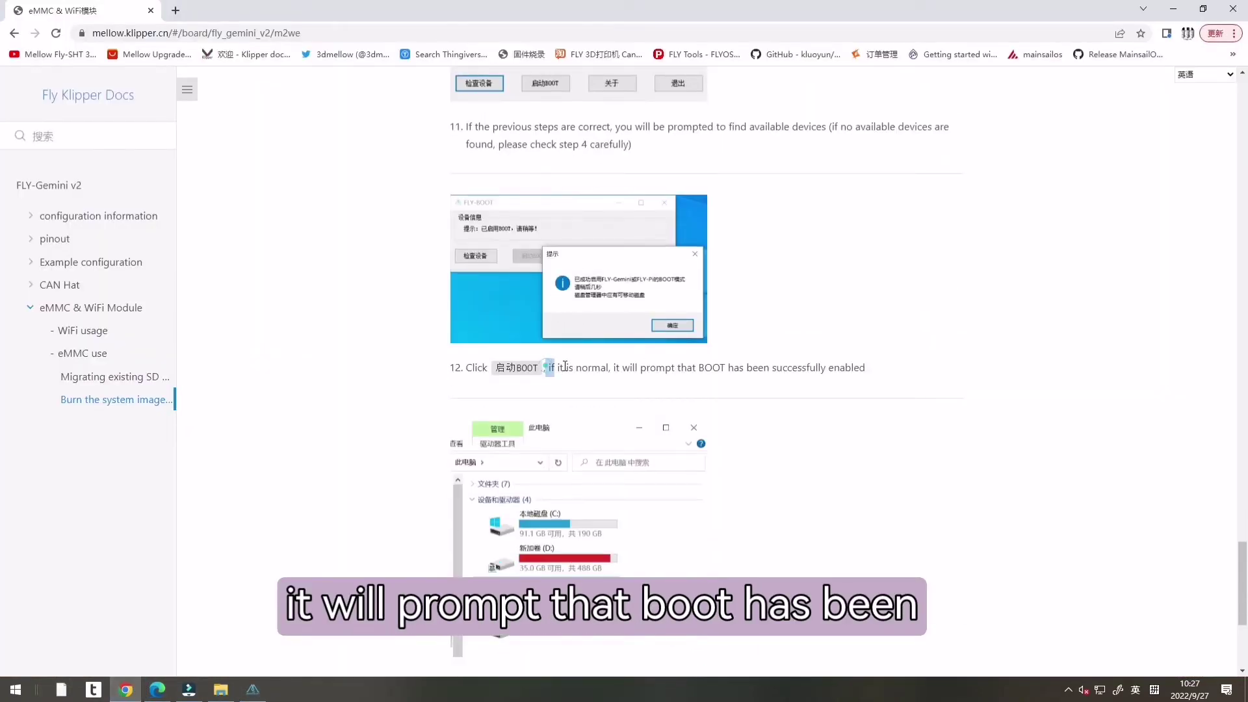
pyautogui.moveTo(565, 366); pyautogui.dragTo(871, 377)
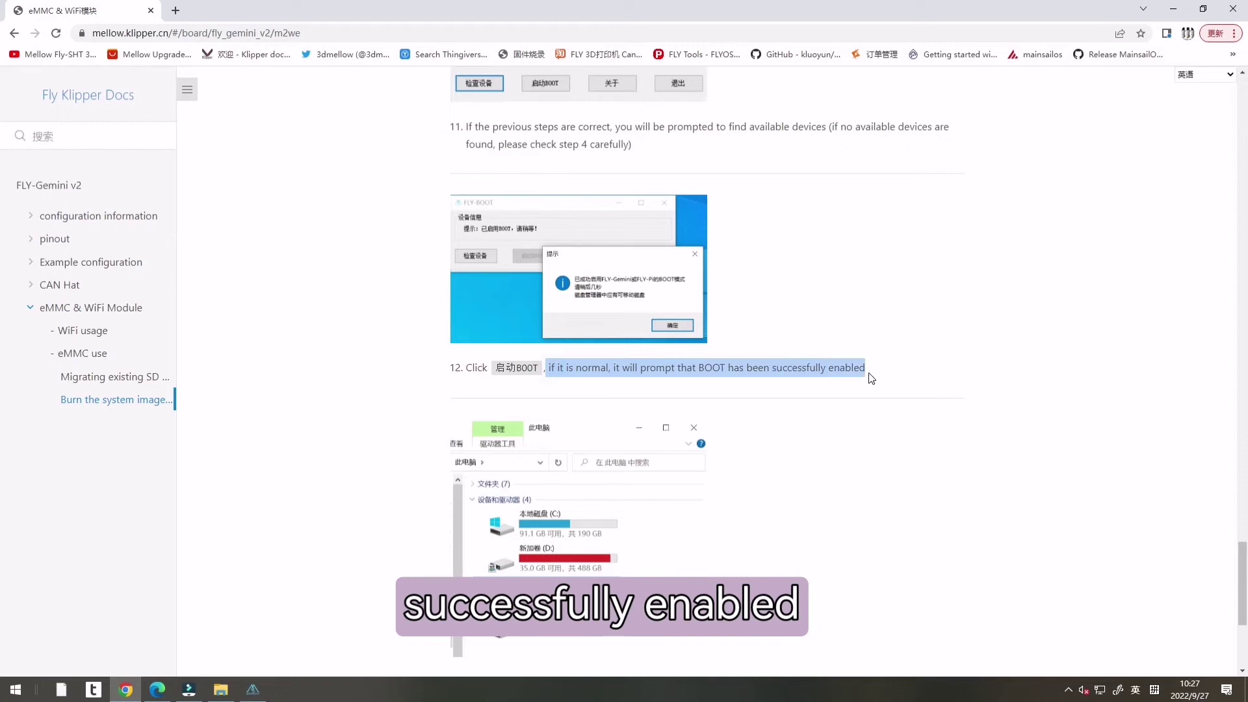
pyautogui.click(894, 310)
pyautogui.scroll(-4, 893, 310)
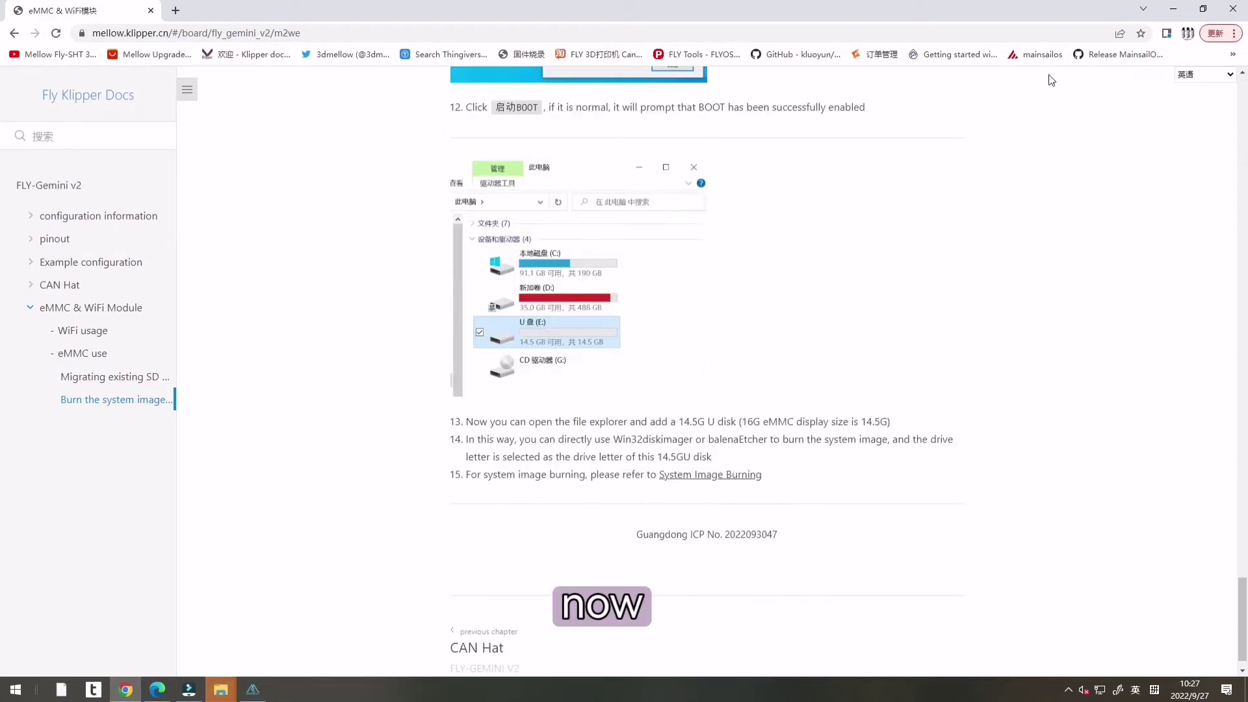
# Step: Decline formatting drive F: and dismiss the BOOT-enabled notice
pyautogui.click(1174, 9)
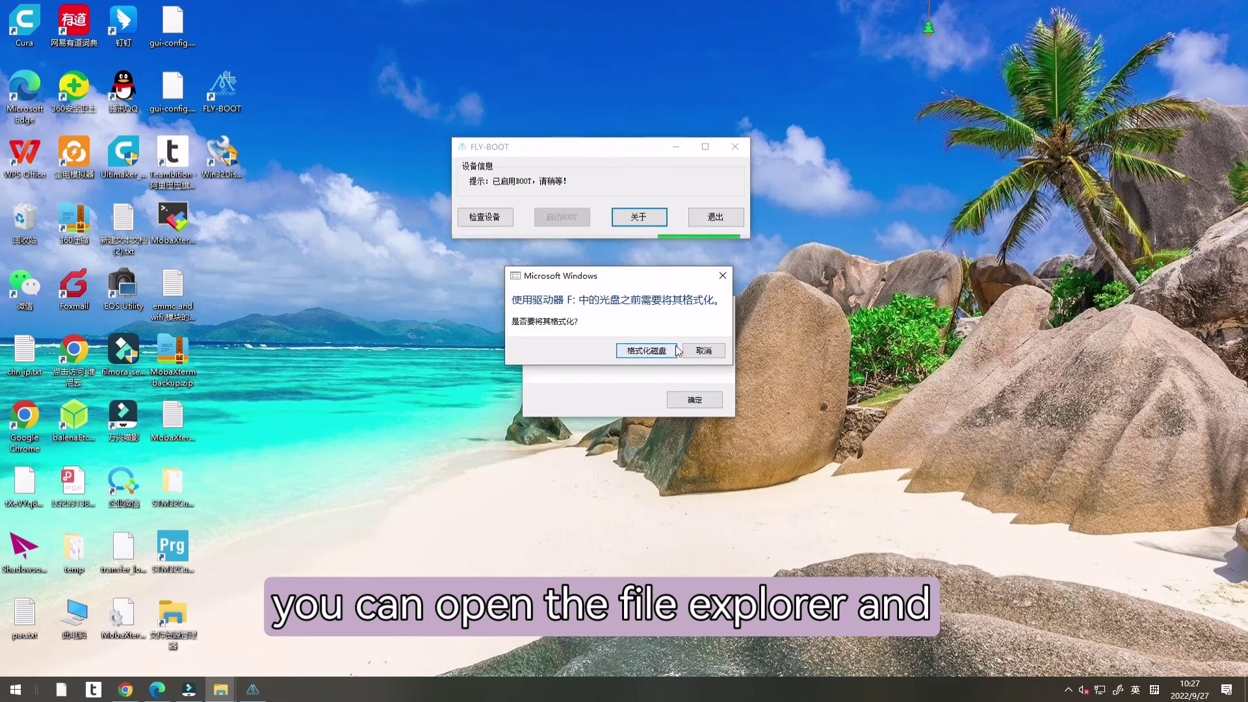
pyautogui.click(704, 351)
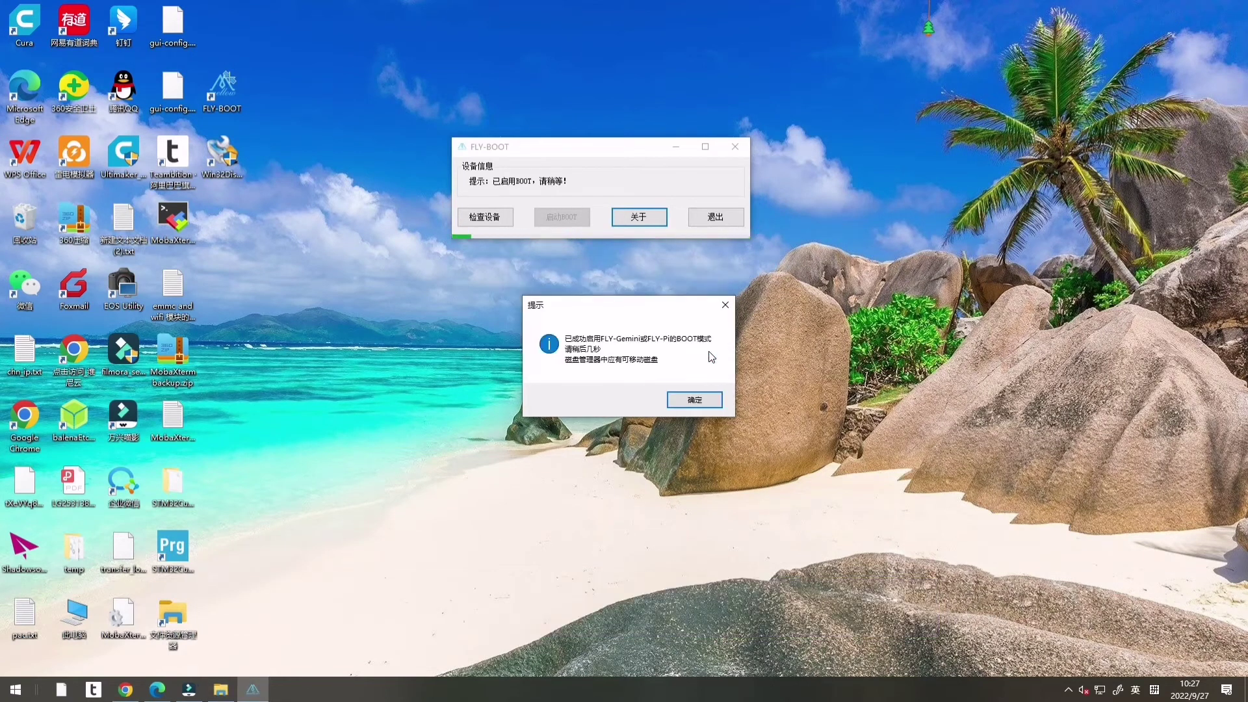
pyautogui.click(704, 403)
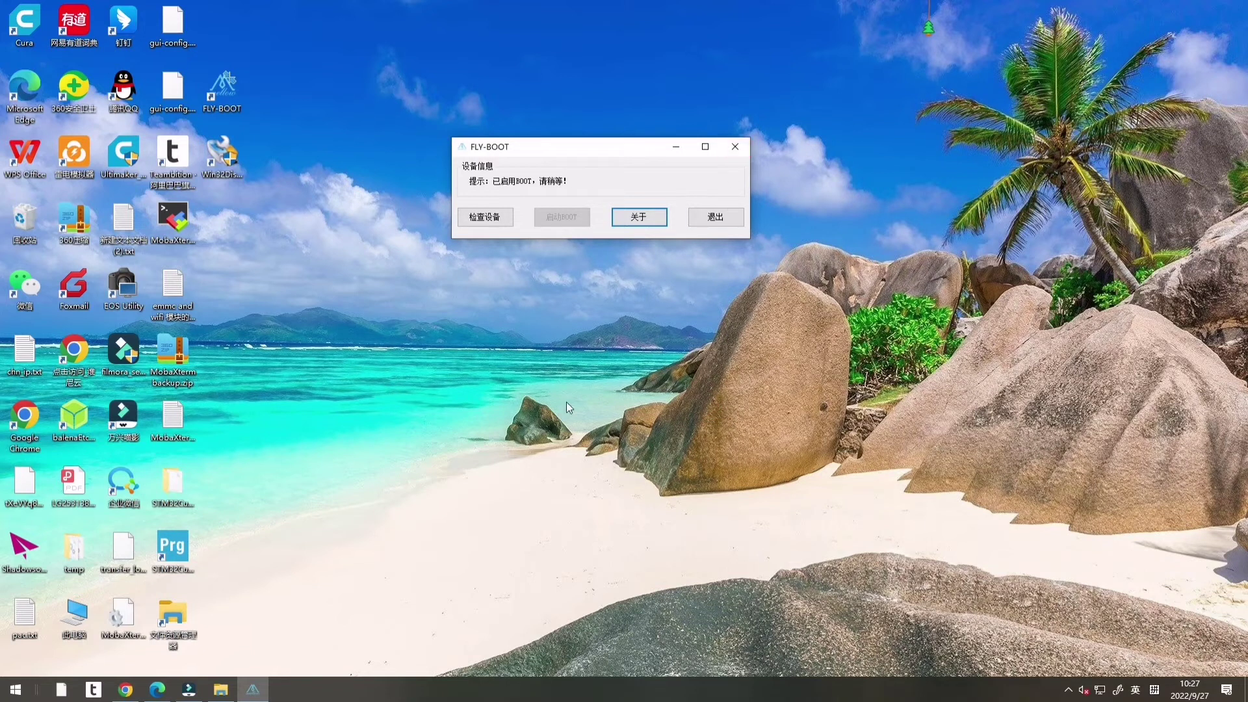
pyautogui.doubleClick(231, 162)
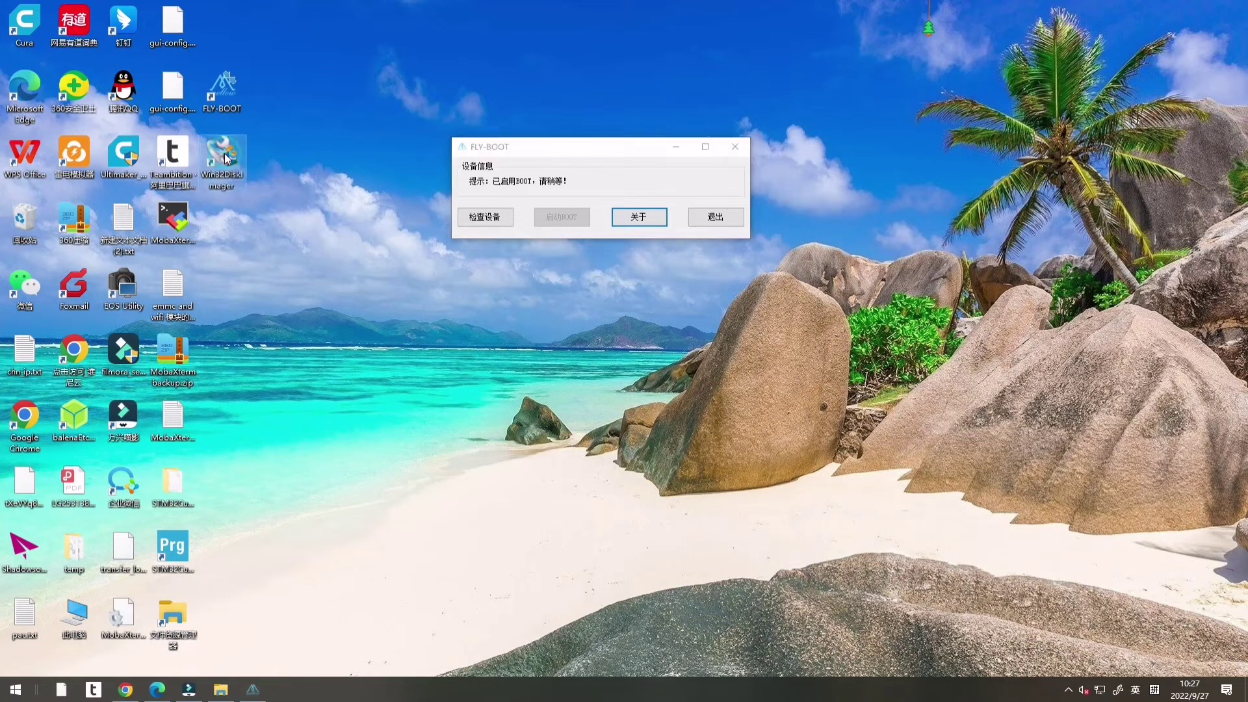
# Step: Check the drives in This PC, rearrange the windows, and close FLY-BOOT
pyautogui.click(167, 626)
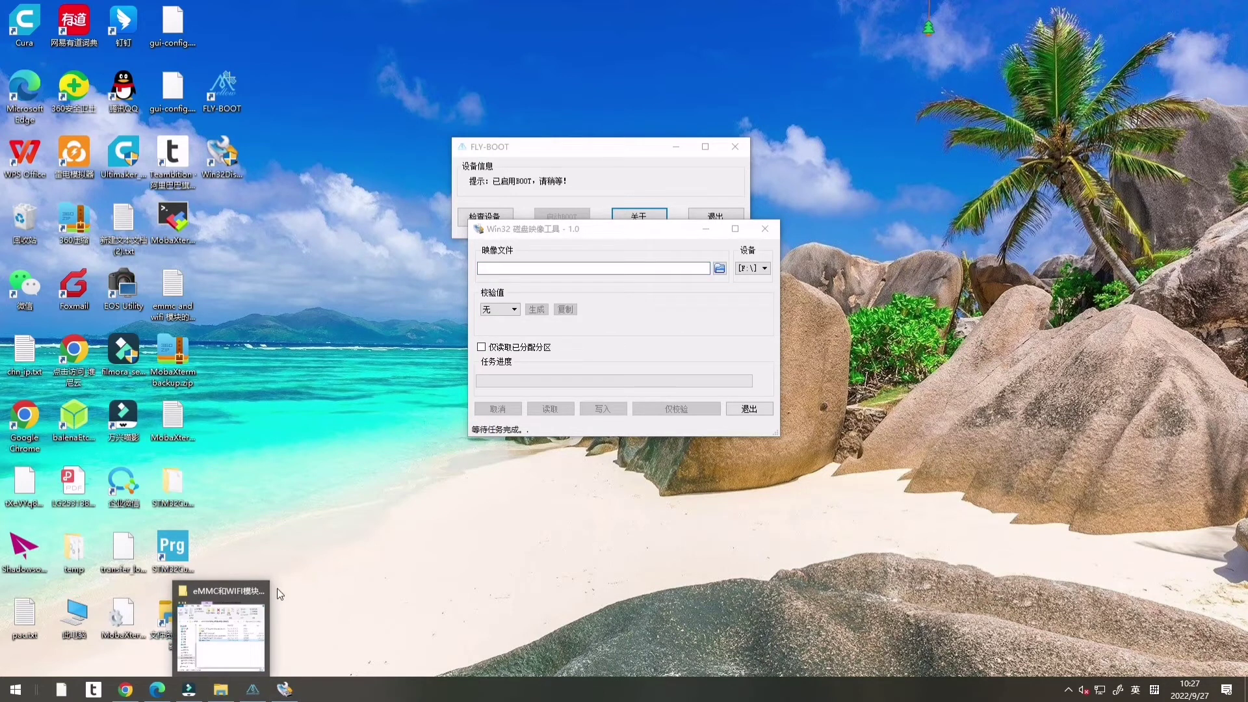
pyautogui.doubleClick(174, 619)
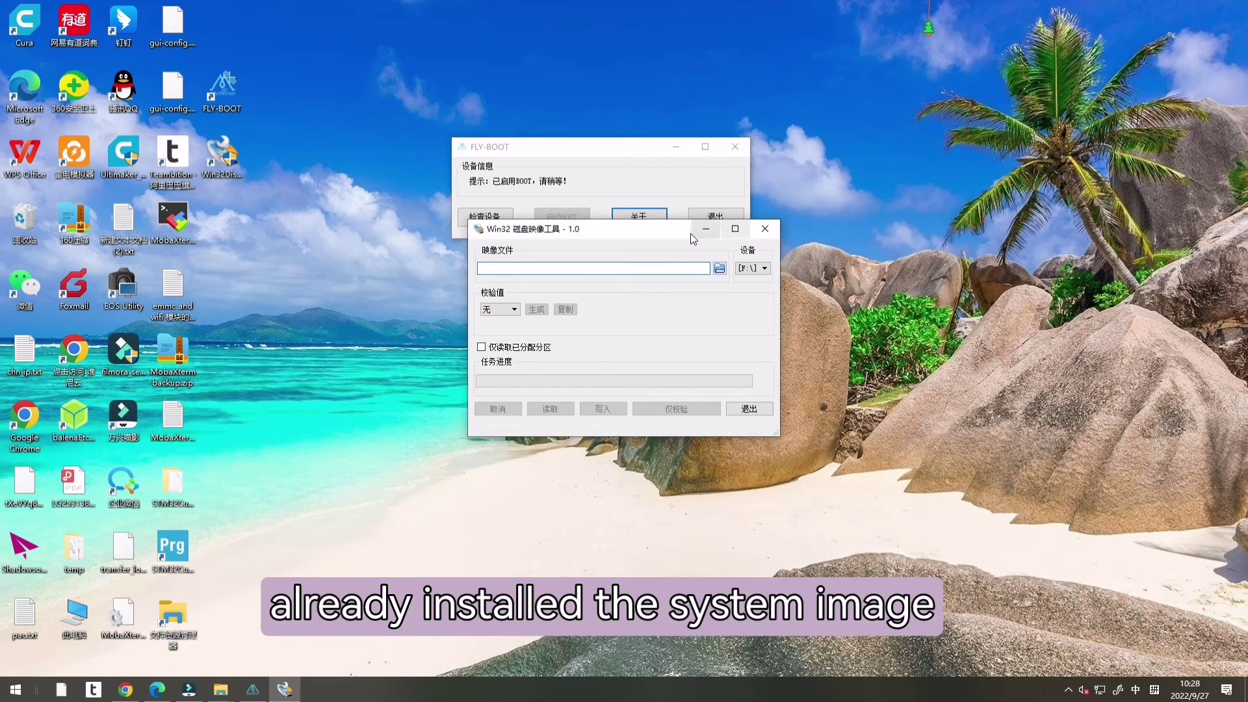
pyautogui.moveTo(691, 234); pyautogui.dragTo(911, 158)
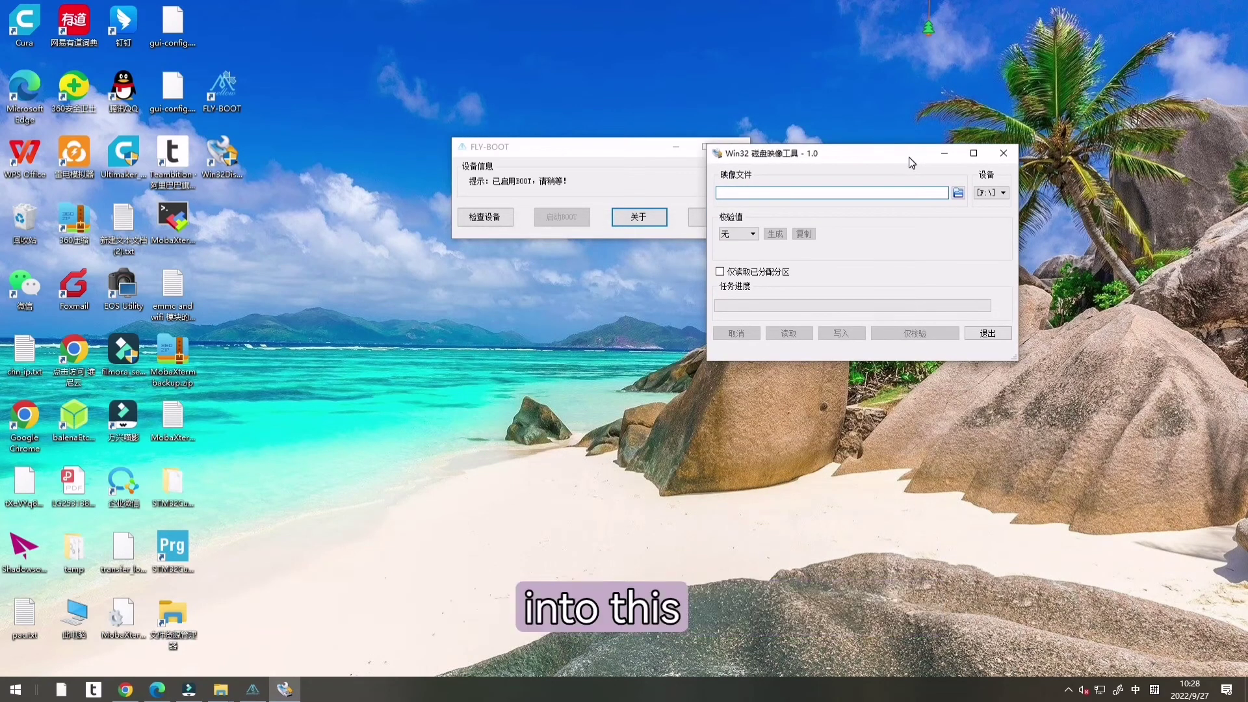
pyautogui.click(637, 151)
pyautogui.moveTo(637, 151); pyautogui.dragTo(535, 167)
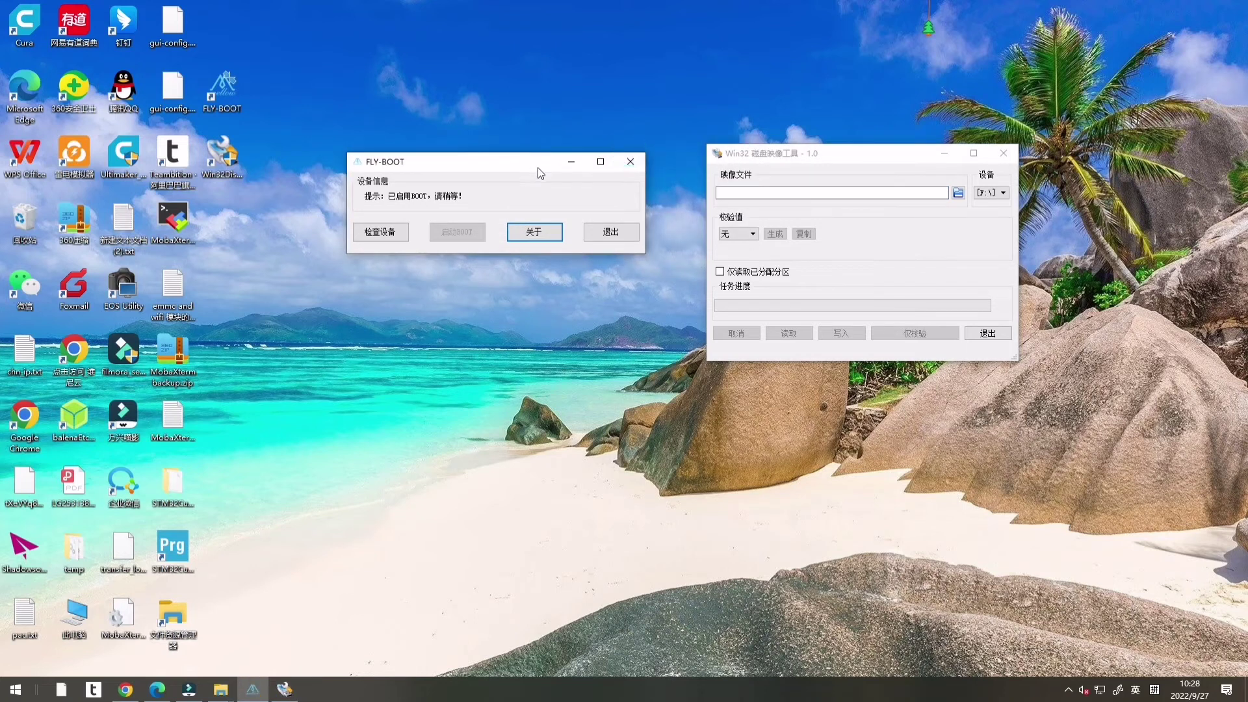
pyautogui.click(627, 164)
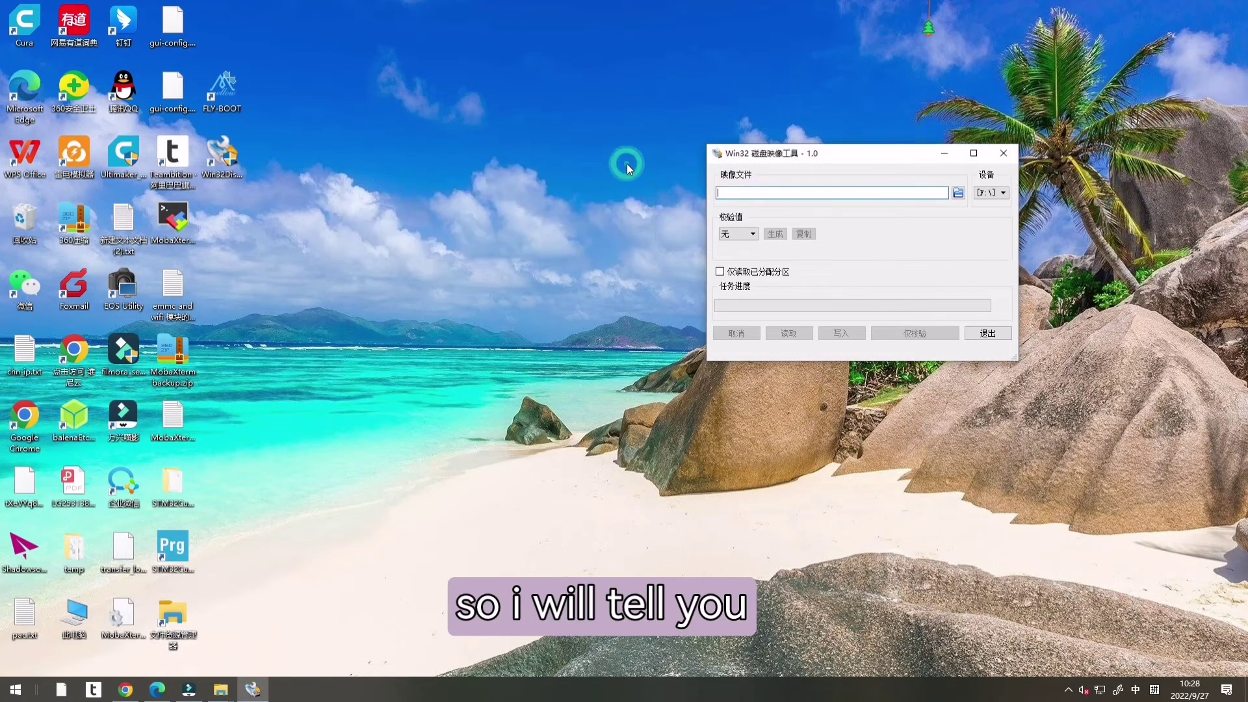
# Step: Load FLY-v2.9.7_Flygemini_bullseye_current_5.10.85.img from the 文档 (E:) drive into the imager
pyautogui.click(959, 192)
pyautogui.scroll(-5, 715, 396)
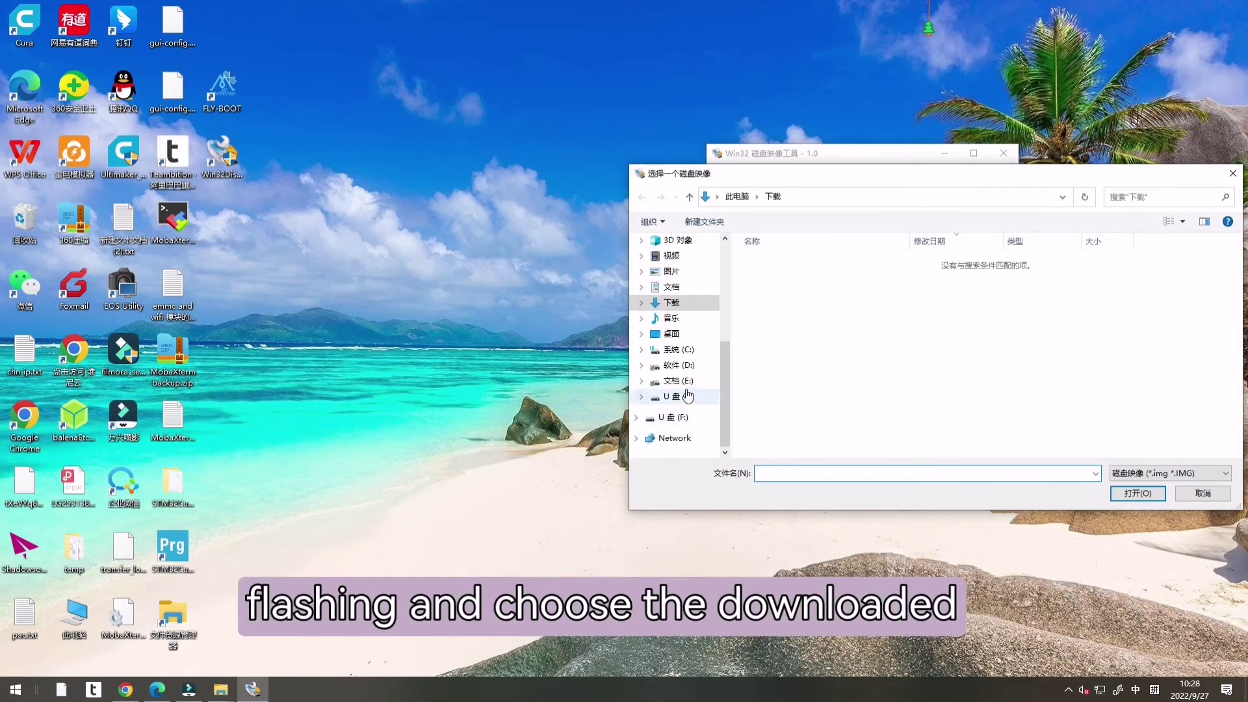
pyautogui.click(680, 381)
pyautogui.doubleClick(1126, 264)
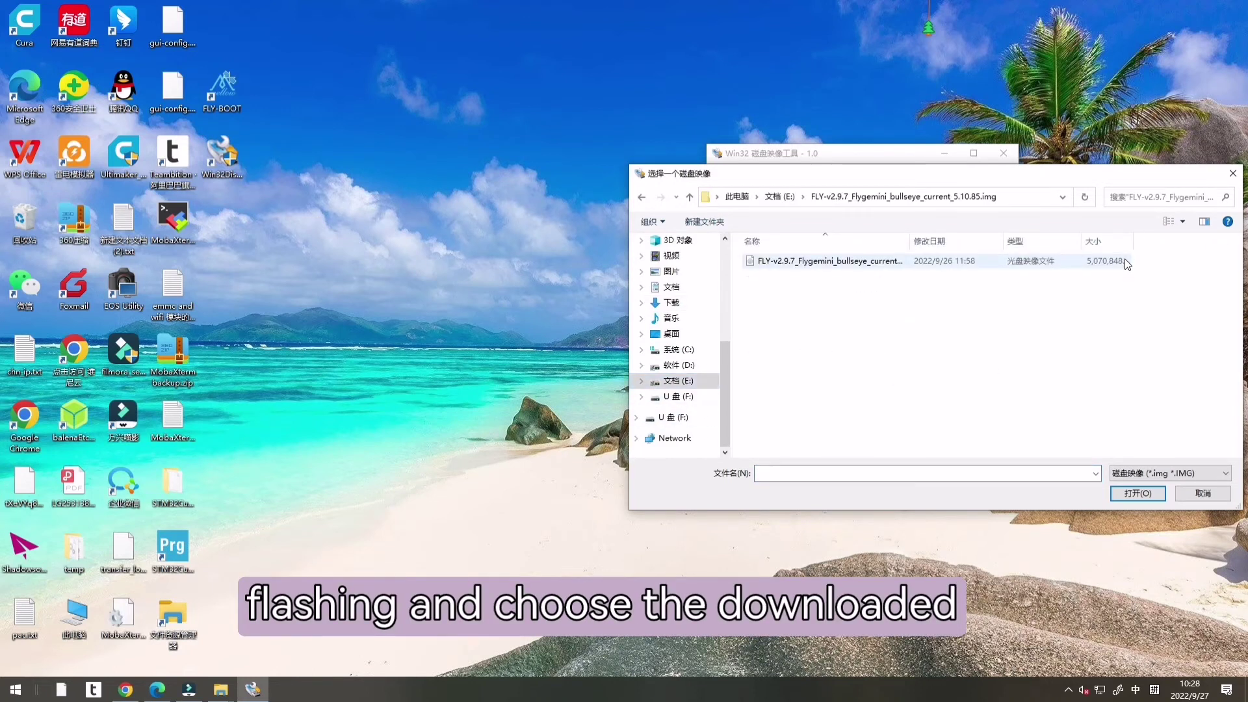
pyautogui.click(857, 262)
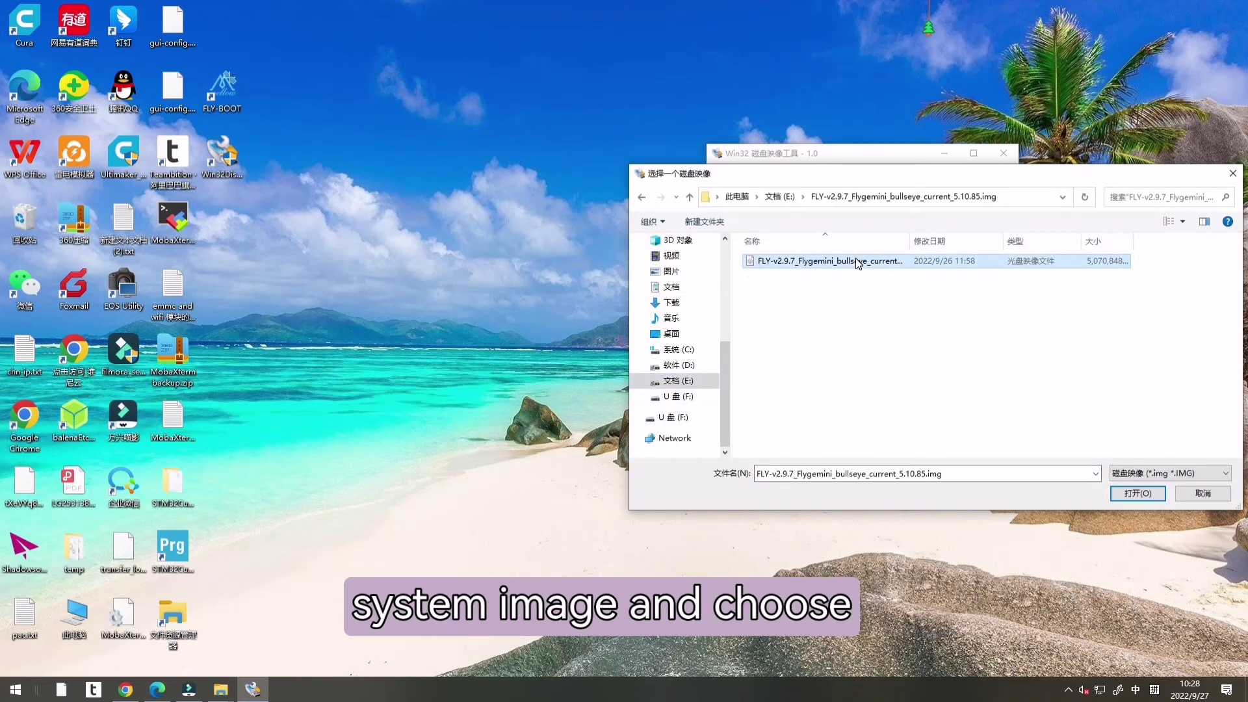
pyautogui.click(1149, 495)
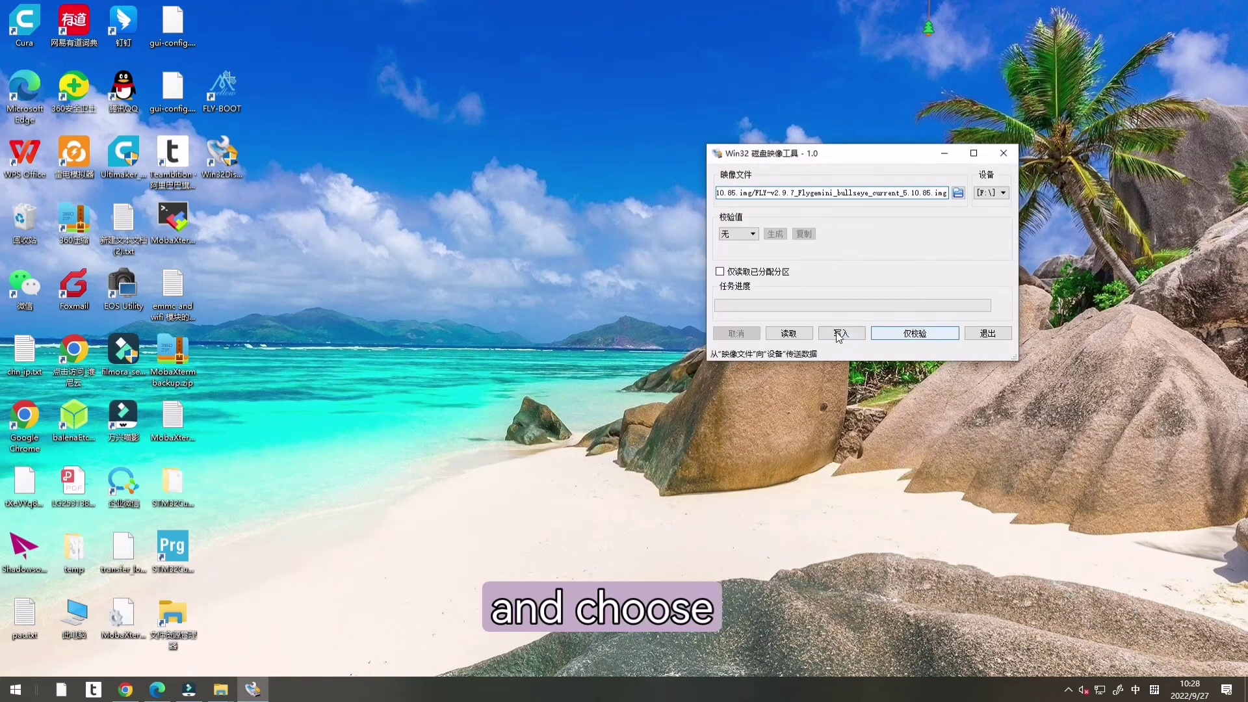
# Step: Start writing the image to drive F:, confirm the overwrite, then exit Win32 Disk Imager
pyautogui.click(838, 333)
pyautogui.click(864, 283)
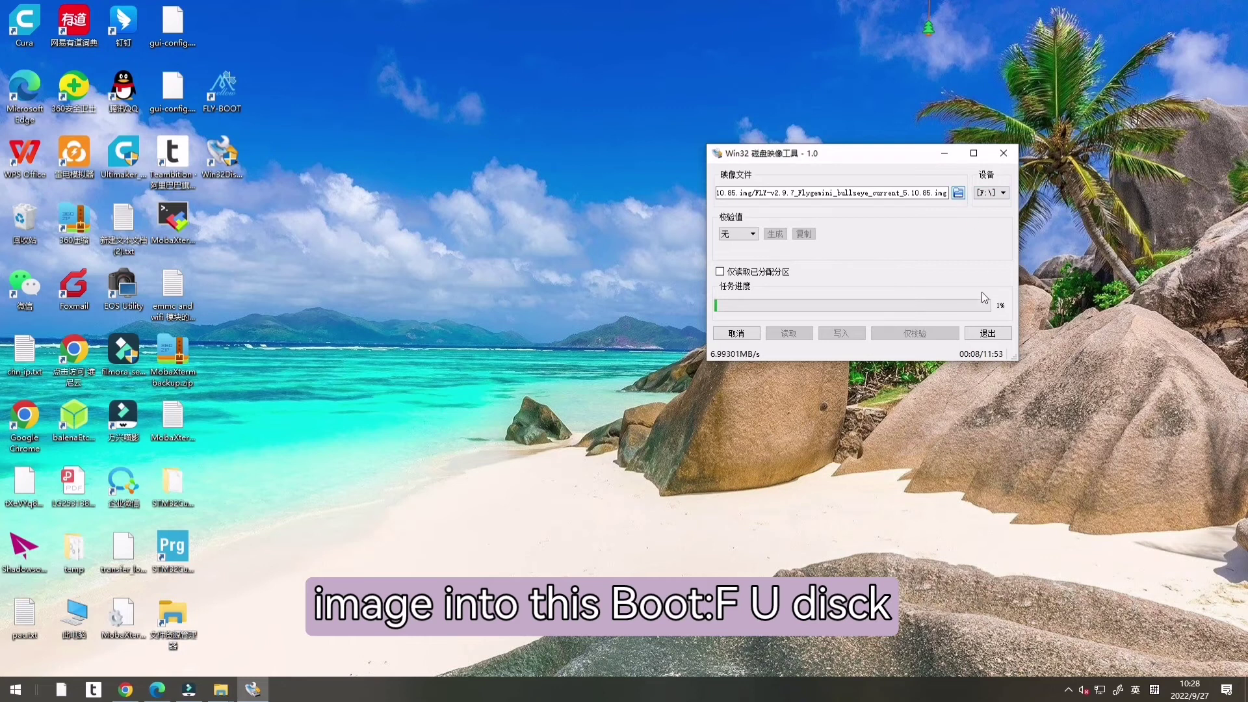
pyautogui.click(988, 333)
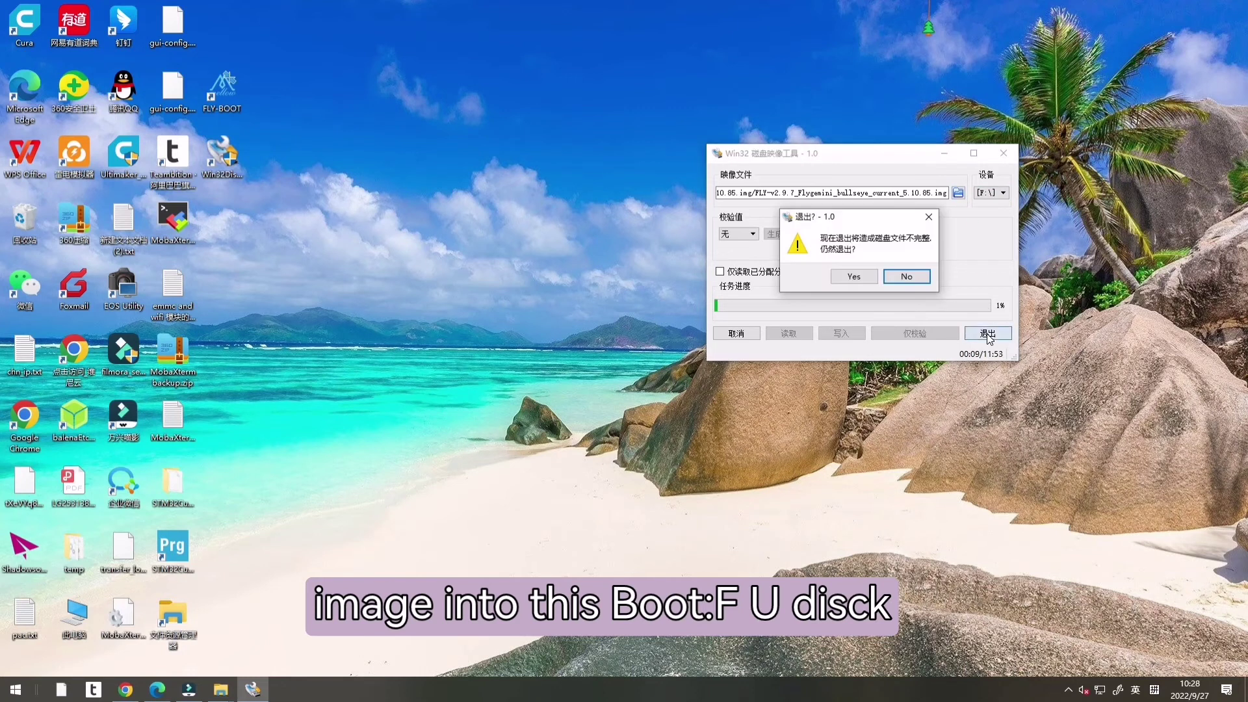
pyautogui.click(856, 279)
pyautogui.click(862, 281)
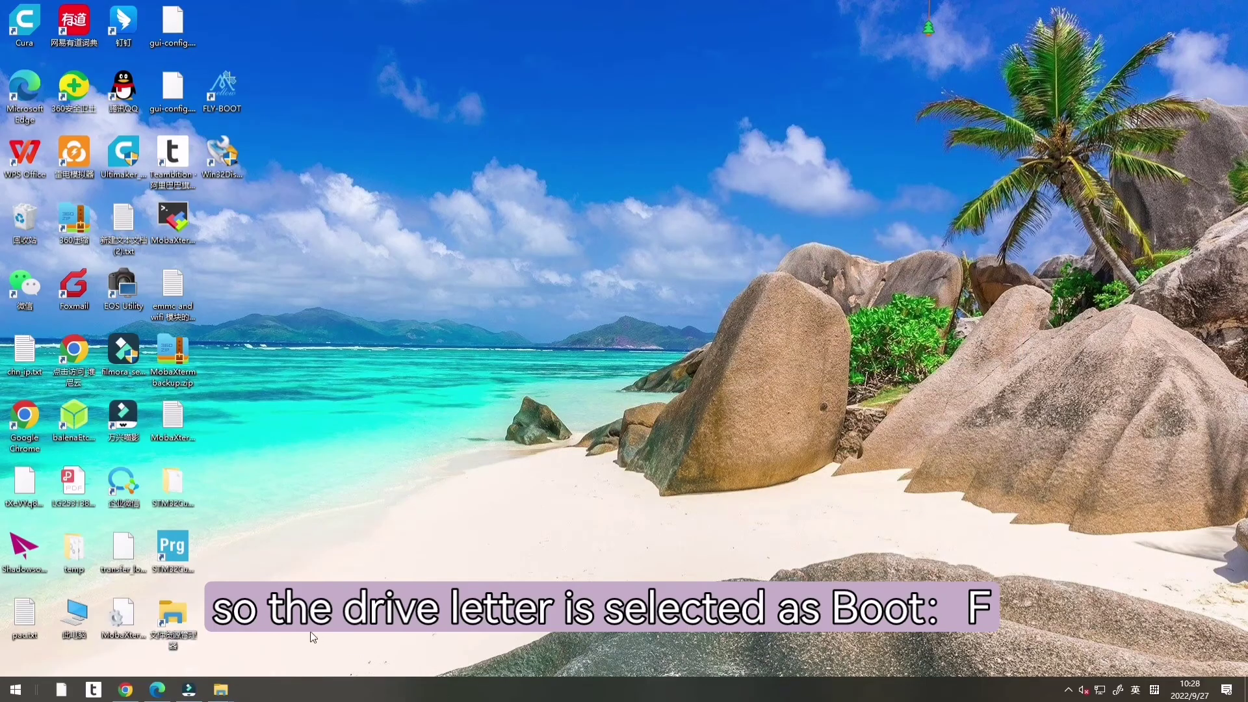
# Step: Highlight the eMMC burning steps 13–15 in the docs, including the 14.5G U disk note
pyautogui.click(129, 696)
pyautogui.scroll(-1, 532, 445)
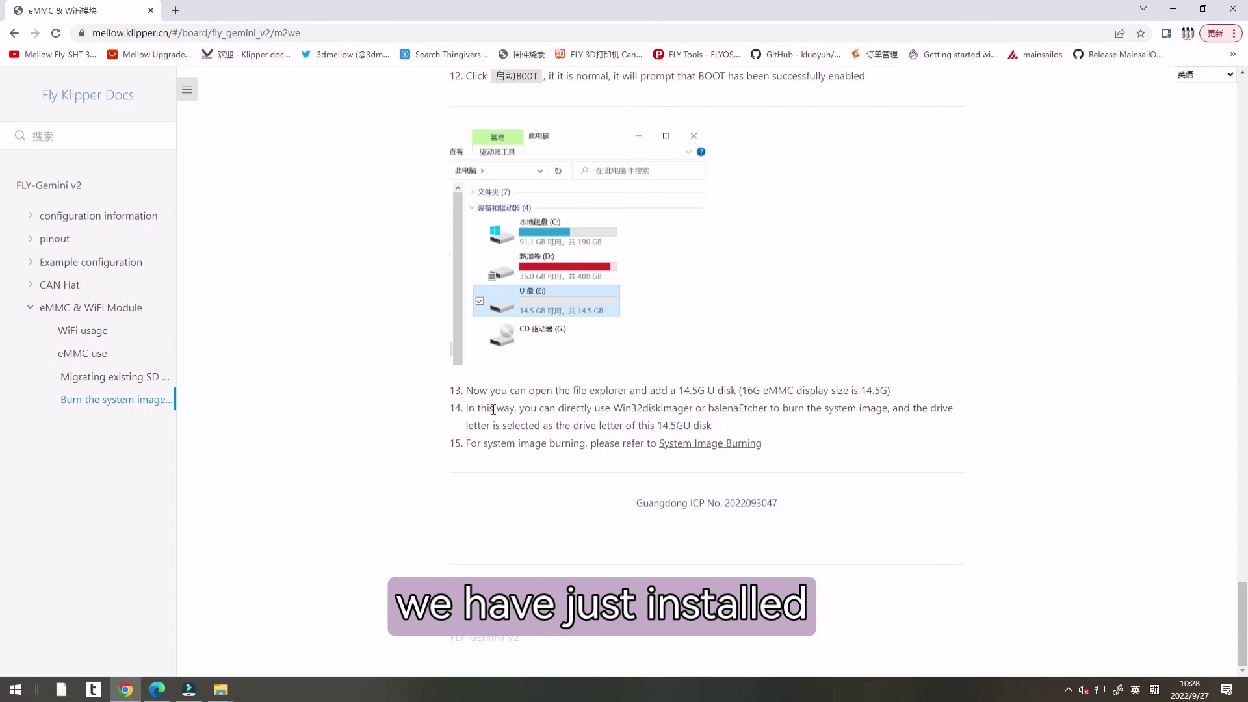
pyautogui.moveTo(474, 390); pyautogui.dragTo(949, 449)
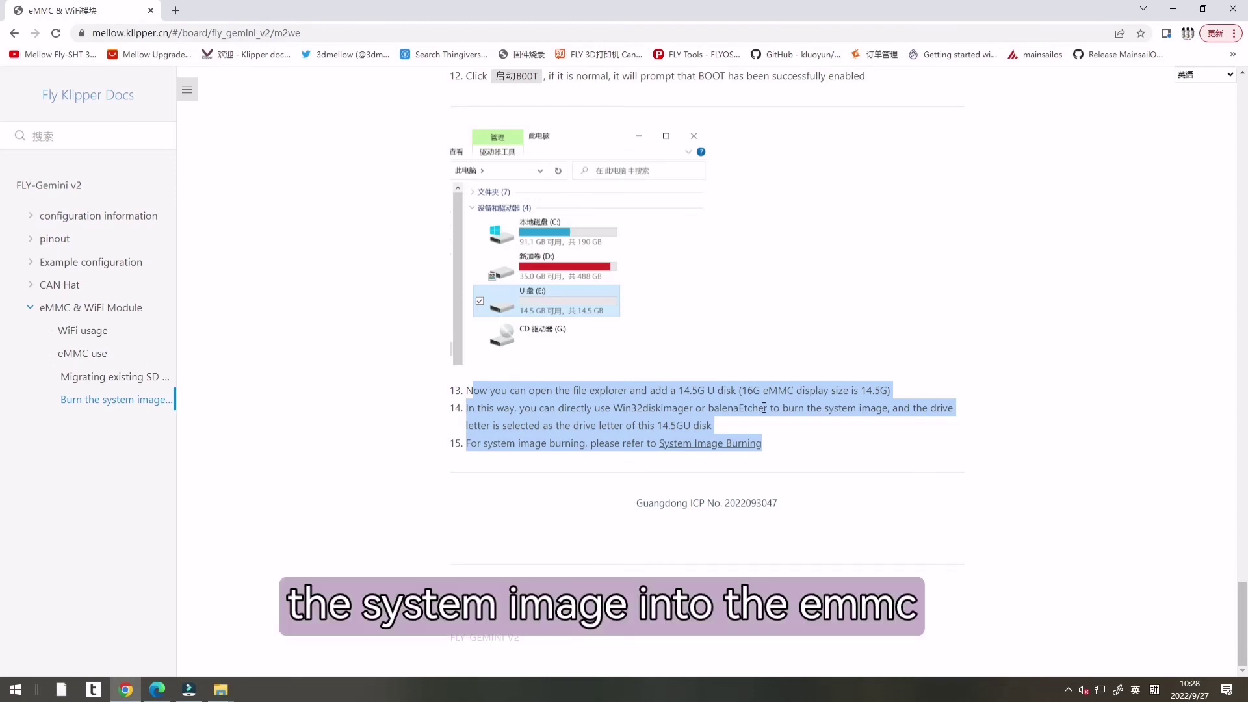
pyautogui.click(841, 476)
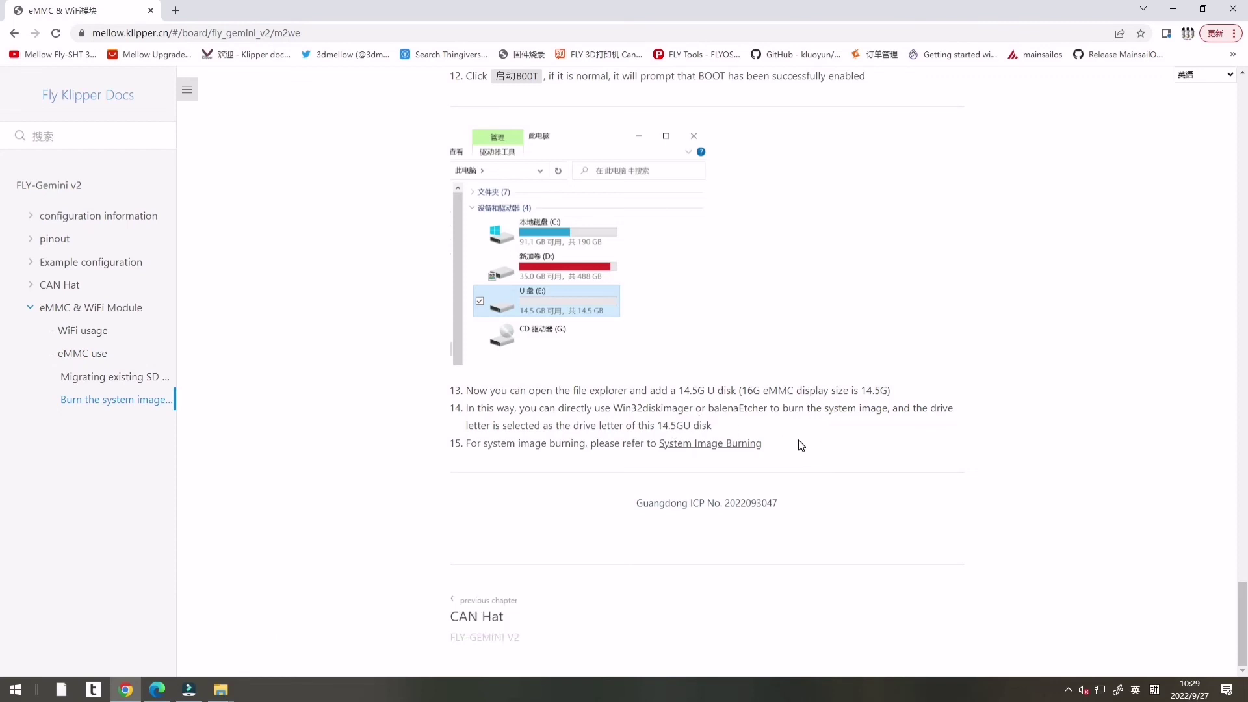
pyautogui.moveTo(609, 392); pyautogui.dragTo(886, 394)
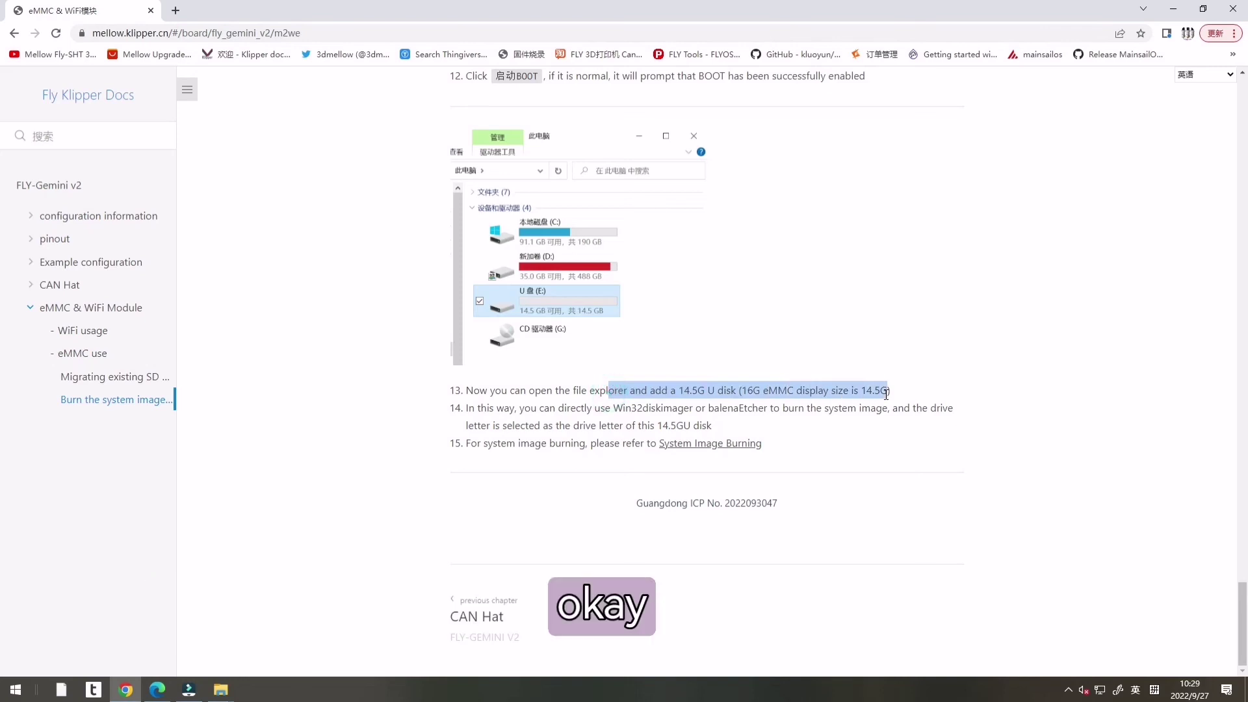
pyautogui.click(952, 470)
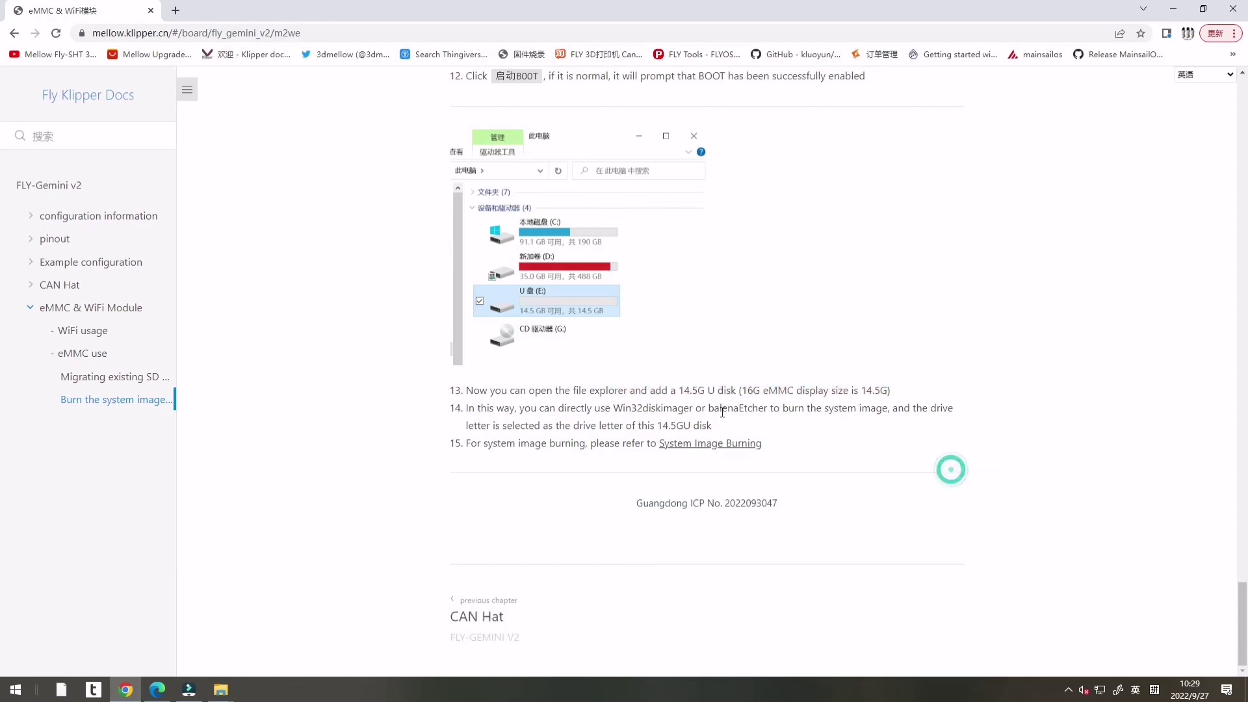